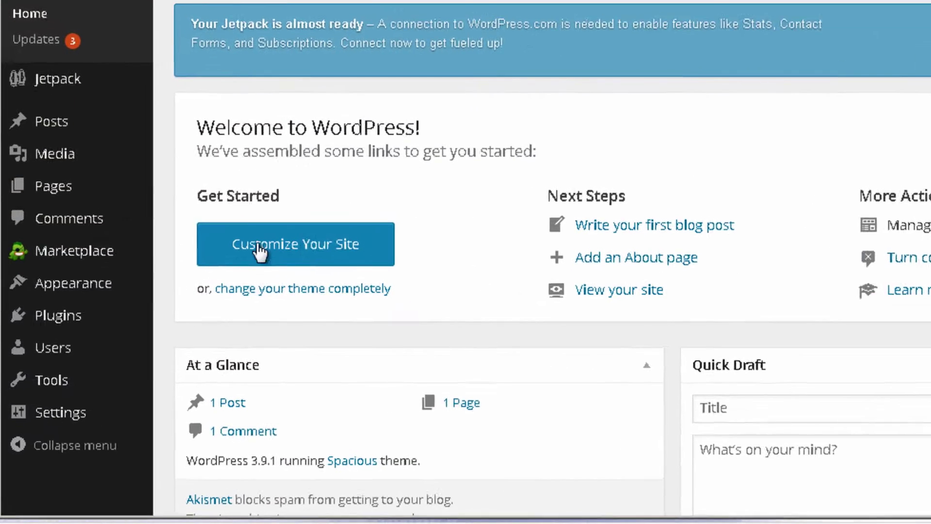
Open the theme options and look over the live site's front page to see its current layout.
mouse_move(62, 339)
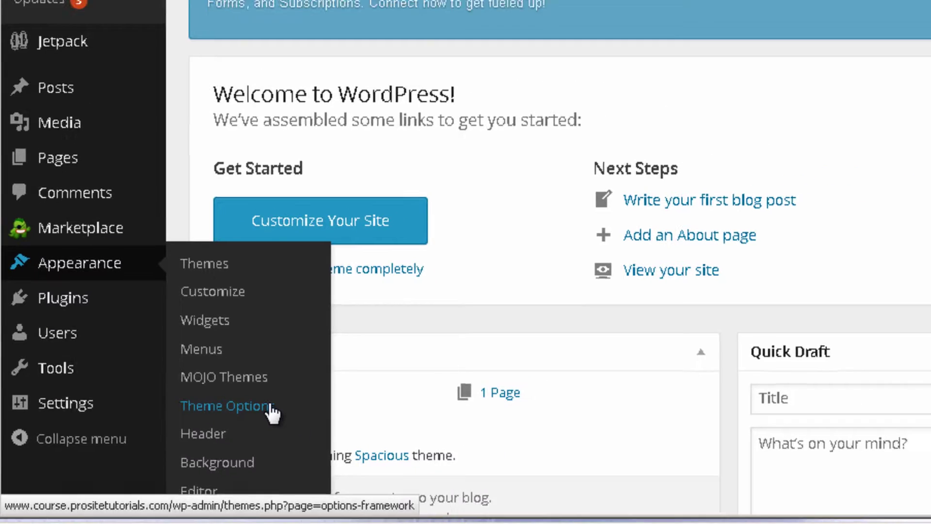
left_click(314, 387)
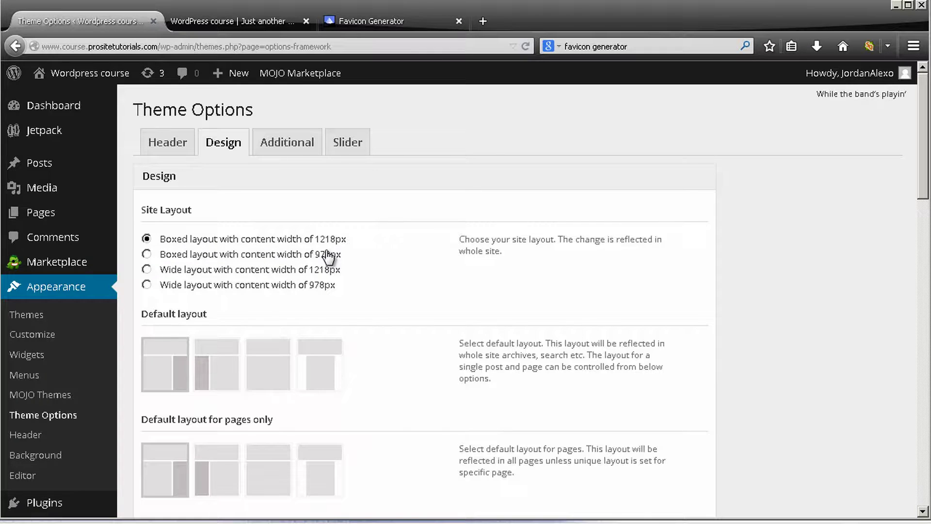
left_click(224, 16)
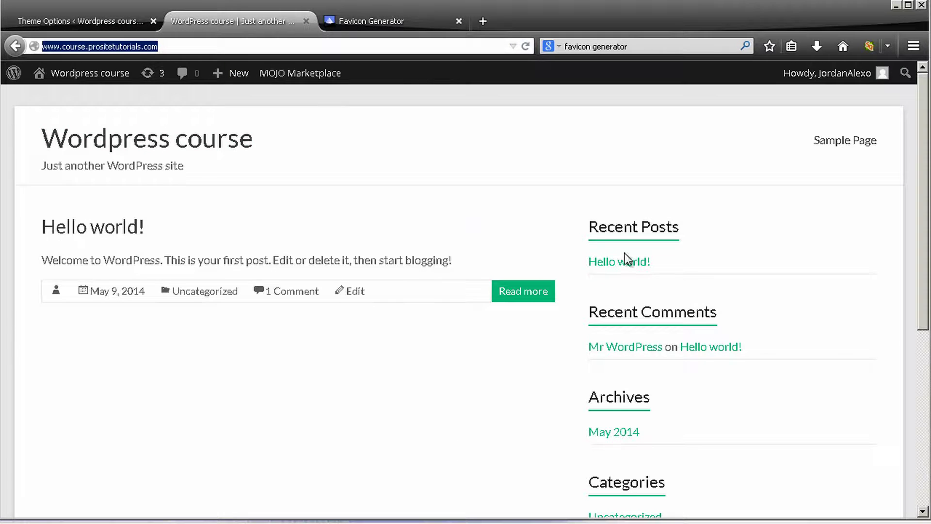
scroll(621, 282, "down", 5)
scroll(645, 298, "up", 5)
left_click(125, 19)
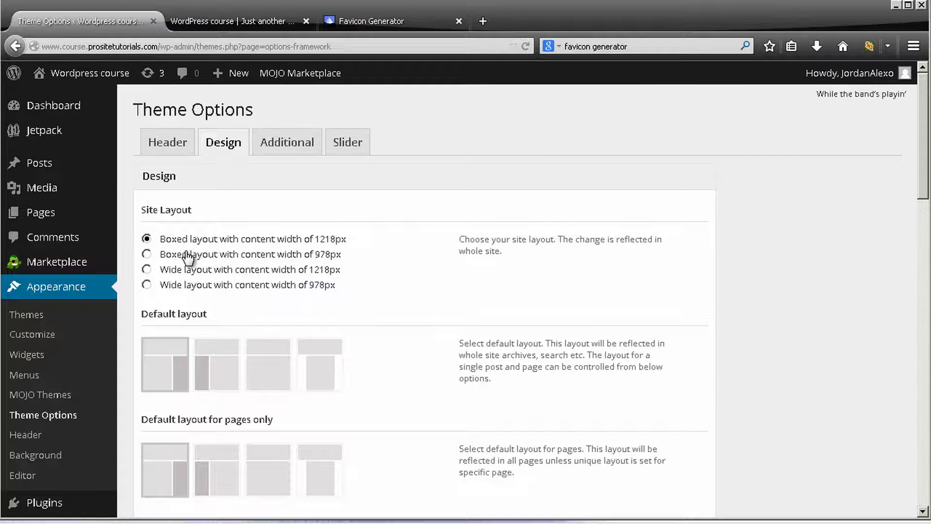
Save the site layout as boxed with a content width of 978px and reload the live site to preview it.
left_click(147, 254)
scroll(377, 226, "down", 1)
scroll(256, 181, "down", 2)
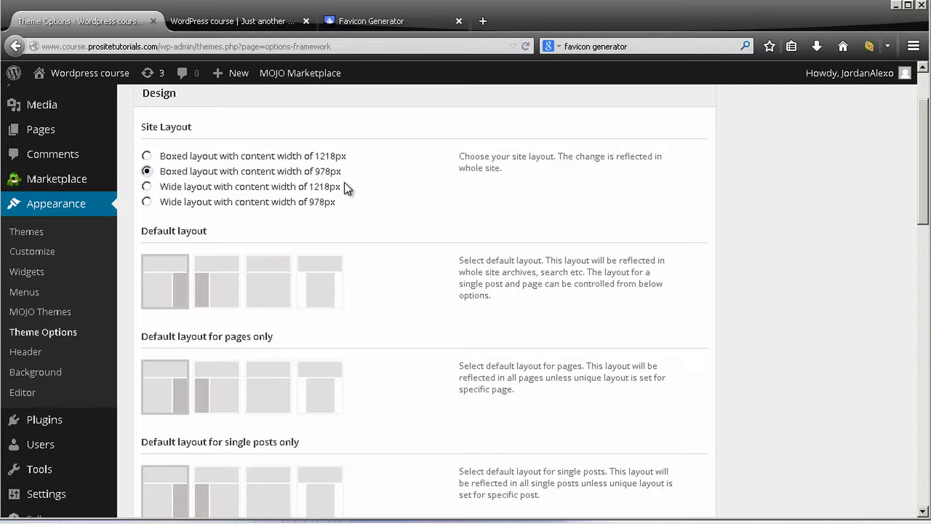
scroll(380, 173, "down", 15)
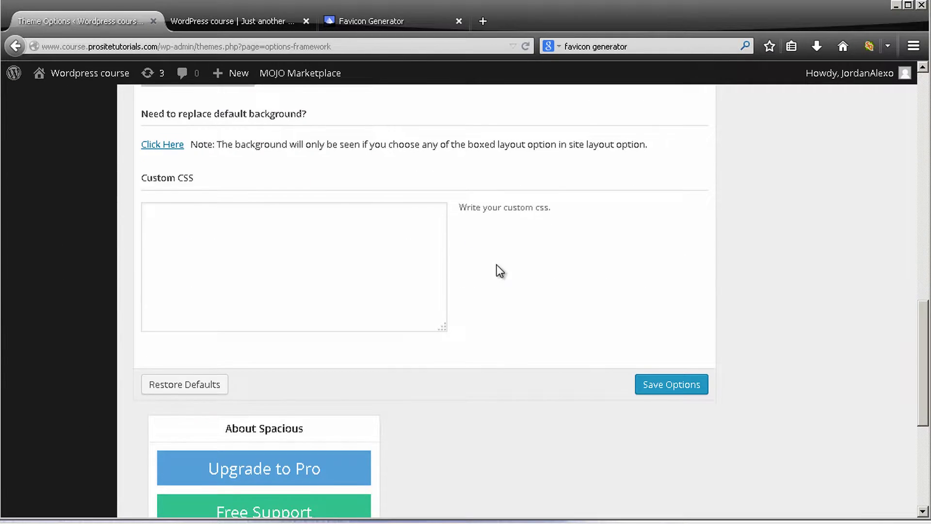
left_click(651, 388)
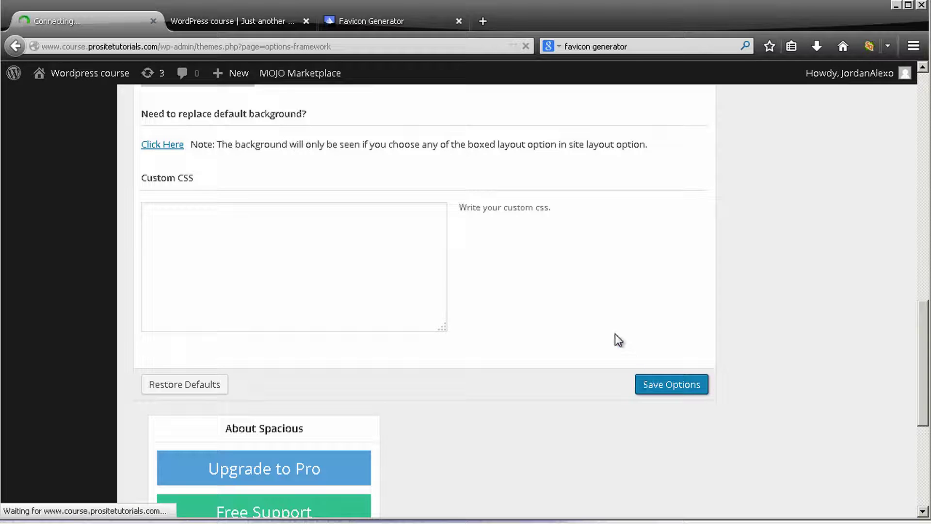
left_click(257, 22)
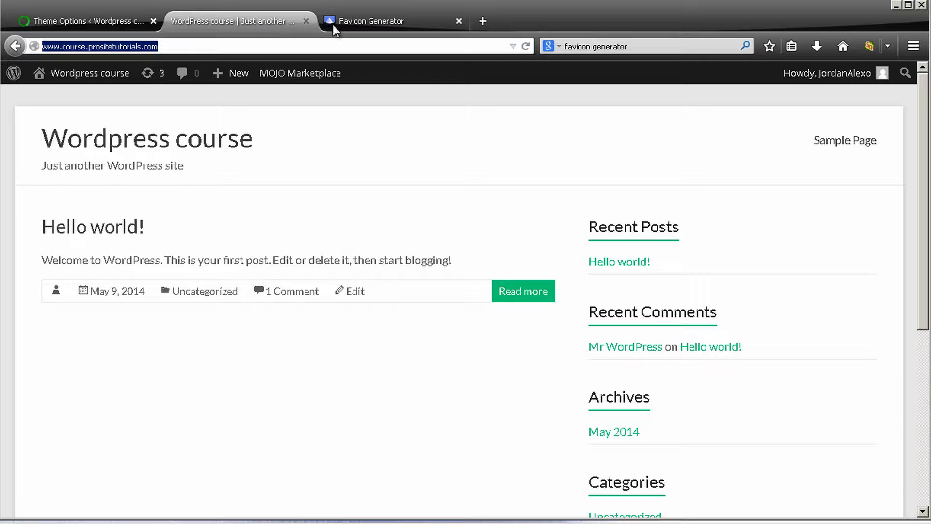
left_click(527, 50)
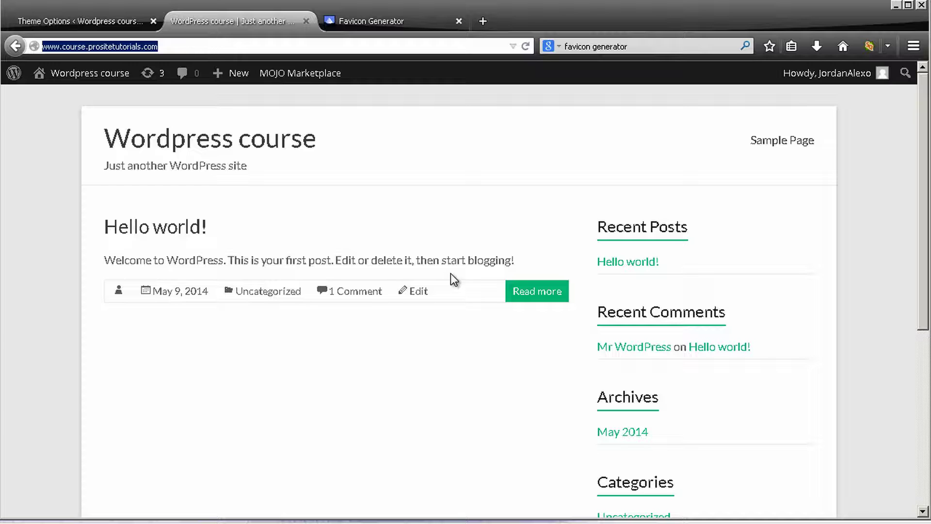
Save the site layout as wide with a content width of 978px and reload the live site to preview it.
left_click(68, 20)
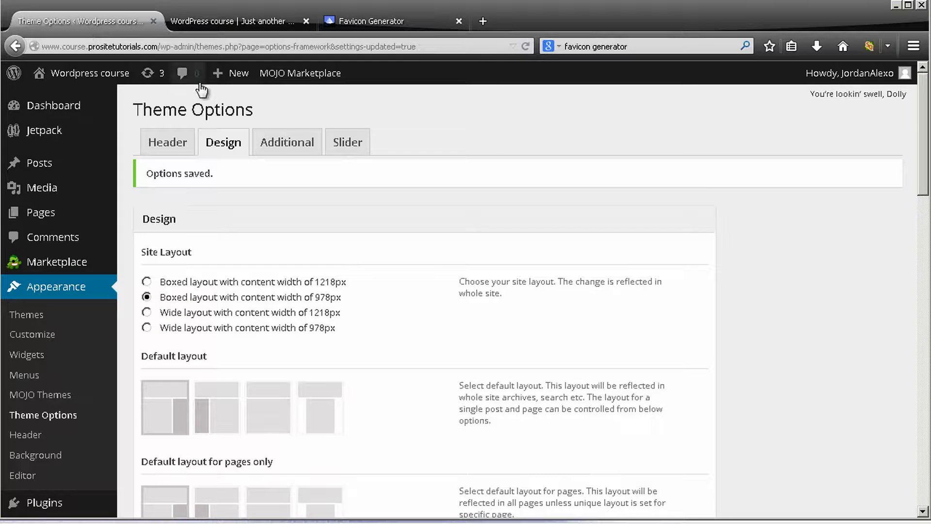
scroll(297, 141, "down", 3)
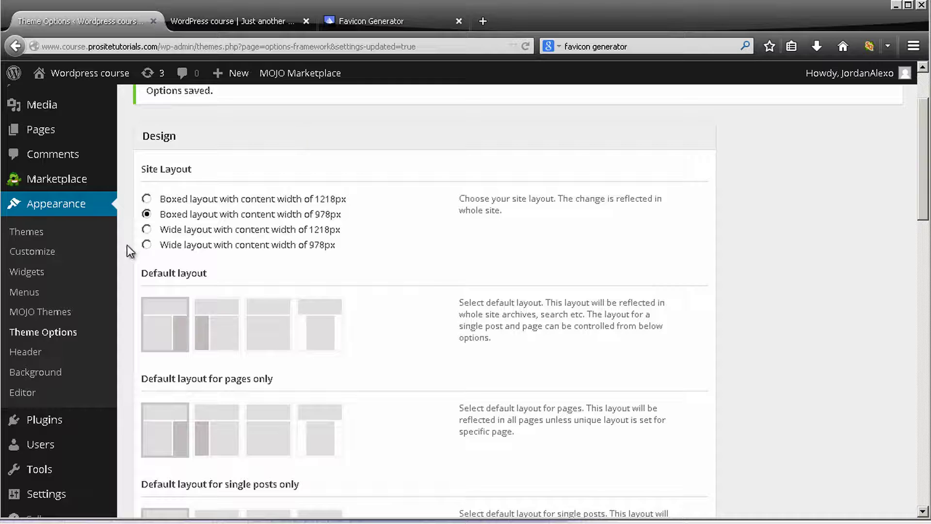
left_click(147, 245)
scroll(470, 209, "down", 15)
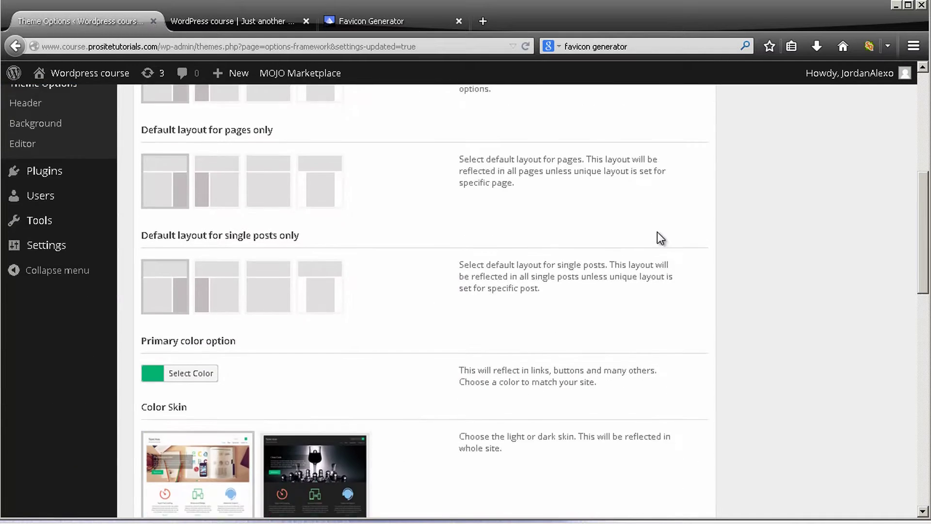
left_click(675, 342)
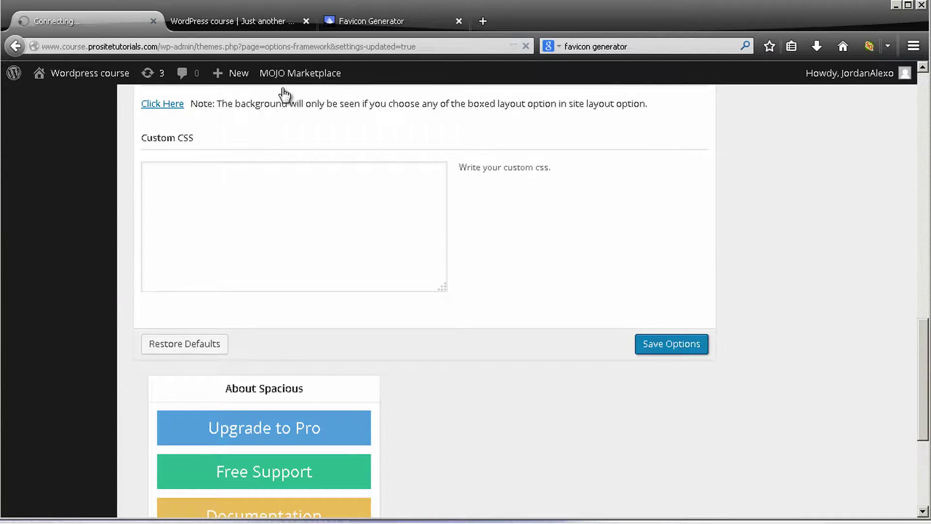
left_click(223, 20)
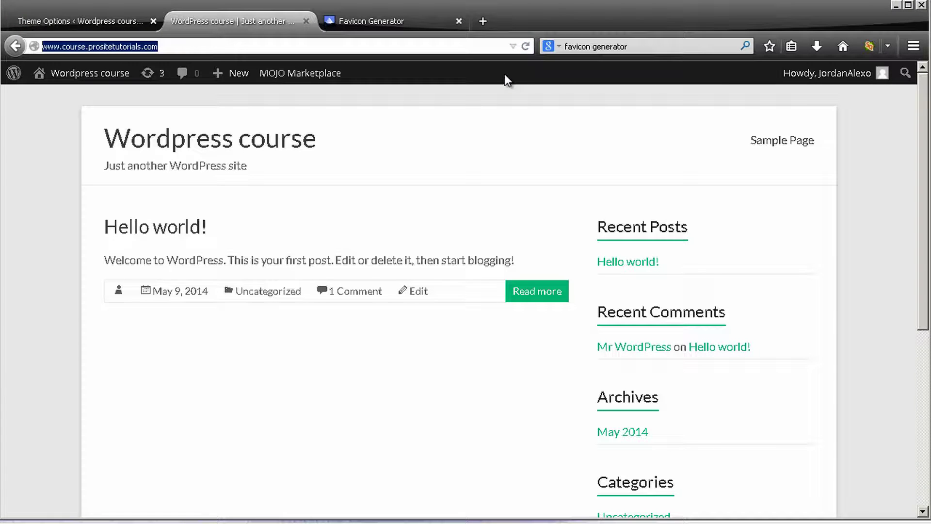
left_click(529, 53)
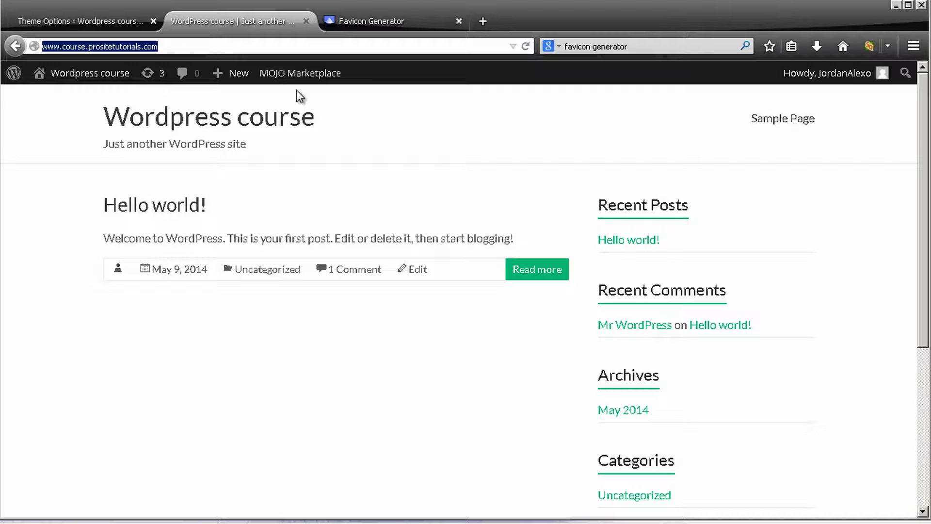
Switch the site layout back to boxed with 978px content width, save it, and refresh the live site.
left_click(104, 25)
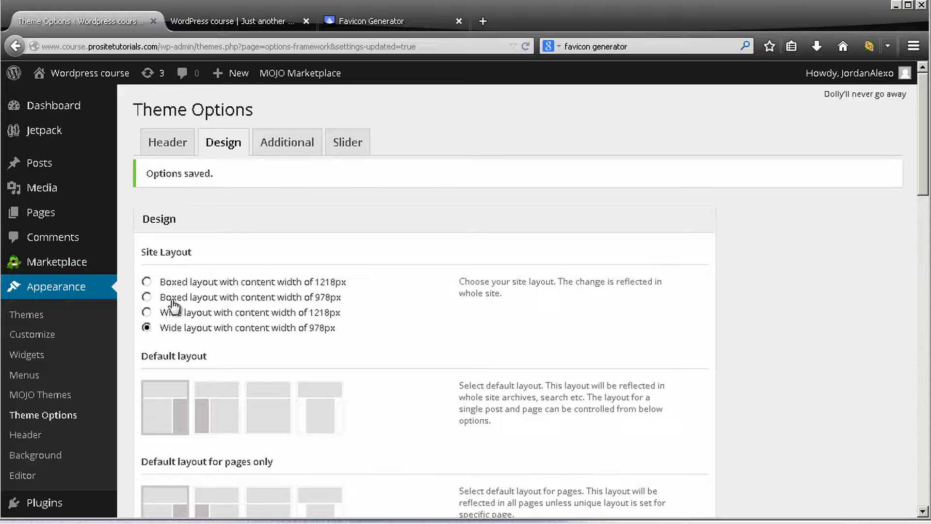
left_click(147, 298)
scroll(272, 186, "down", 5)
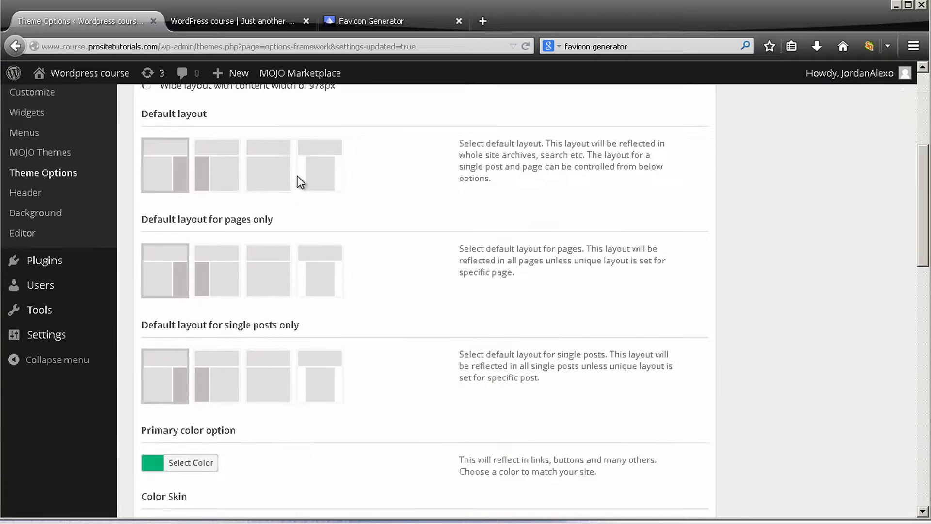
scroll(299, 180, "down", 5)
scroll(300, 174, "up", 9)
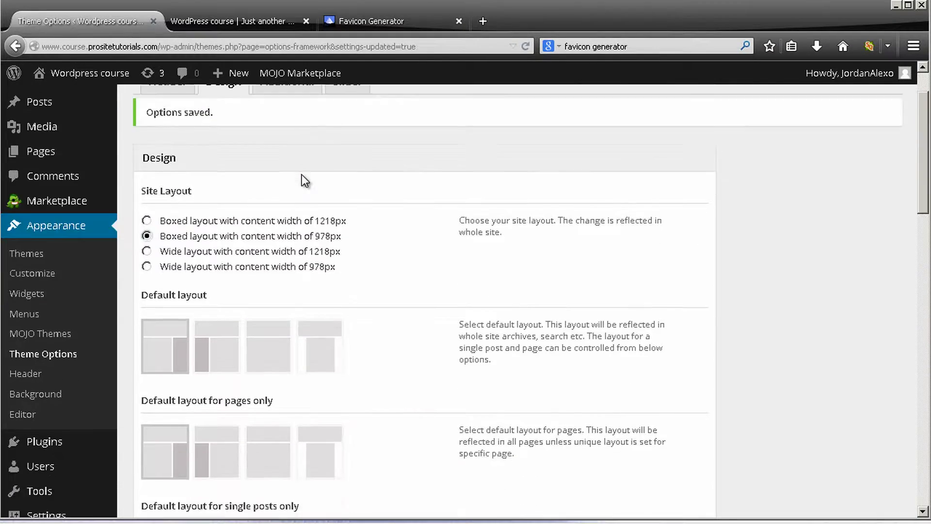
scroll(304, 180, "down", 15)
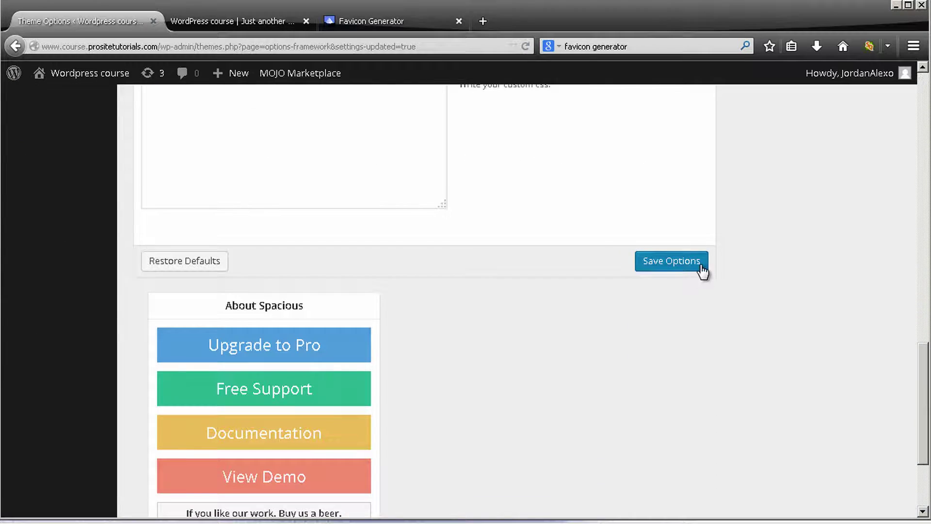
left_click(701, 266)
left_click(267, 27)
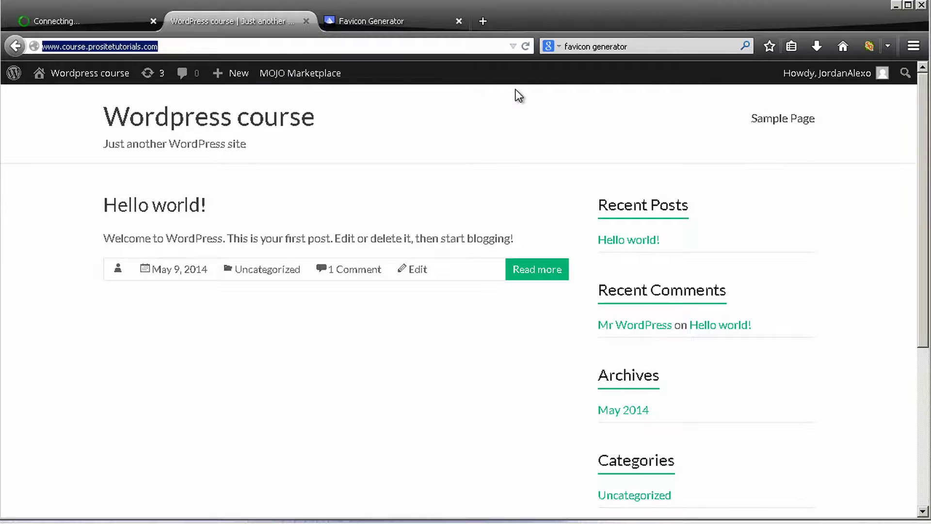
left_click(525, 46)
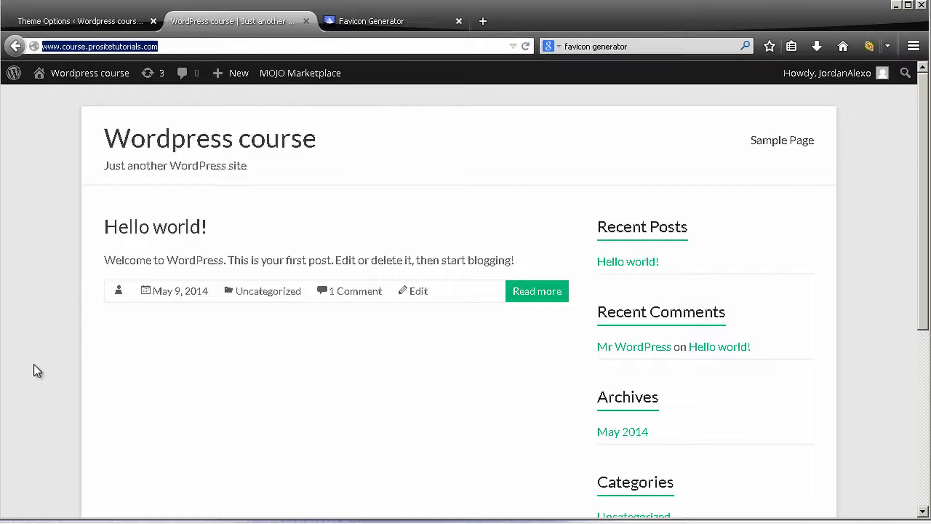
Save a black background color (#020202) in the custom background settings and reload the live site to preview it.
left_click(123, 20)
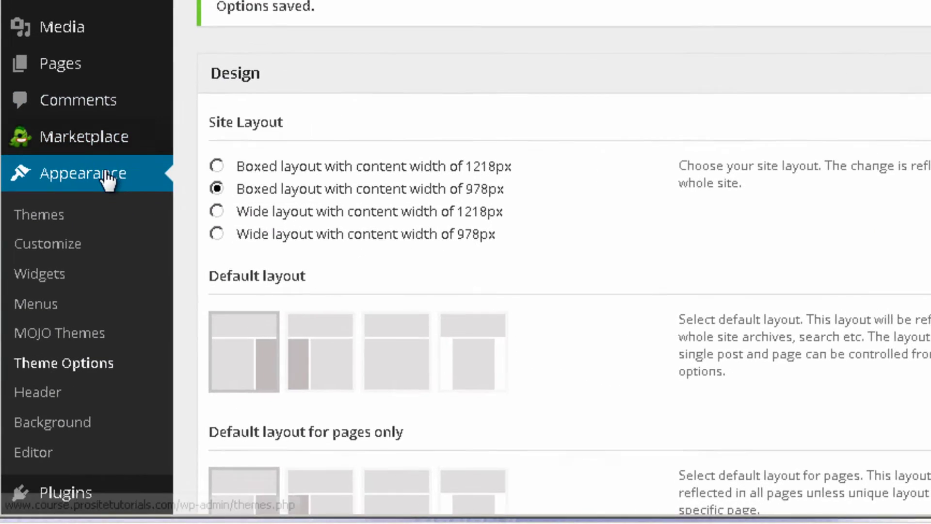
scroll(78, 375, "down", 5)
scroll(117, 301, "down", 1)
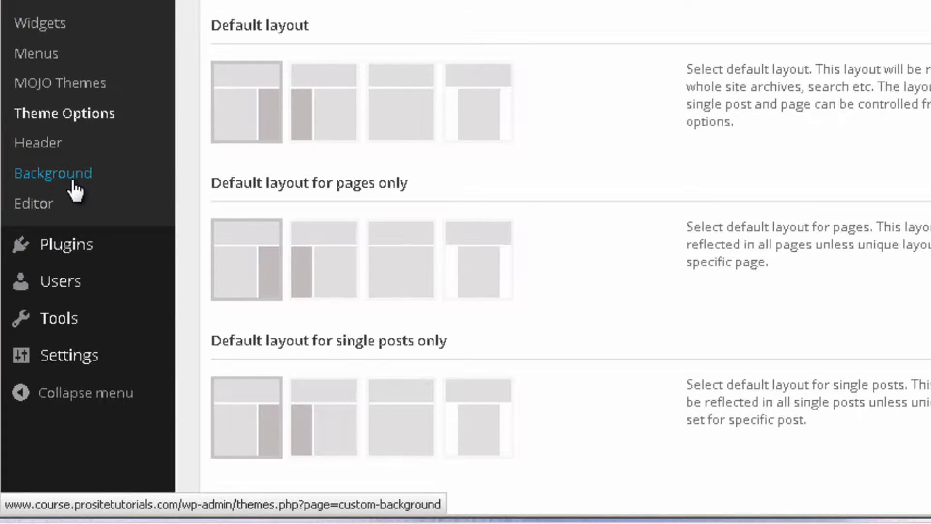
left_click(75, 189)
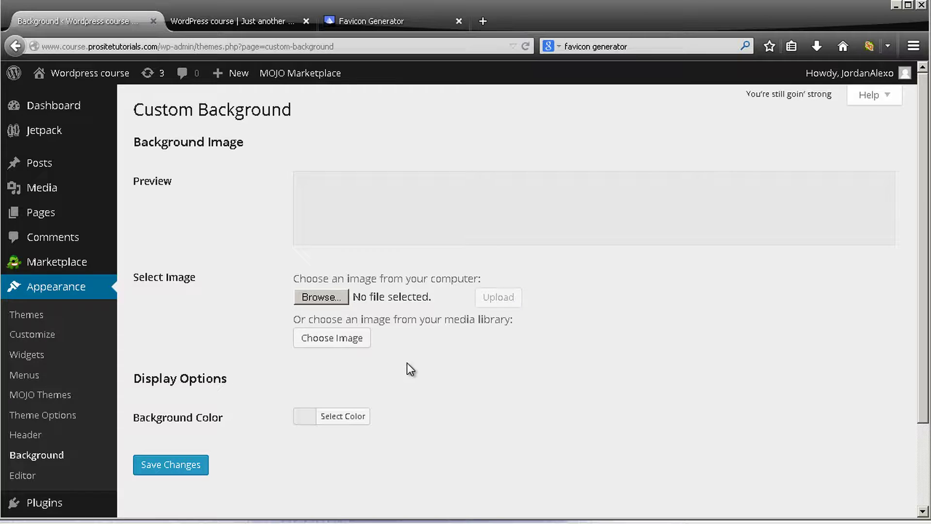
scroll(406, 364, "down", 3)
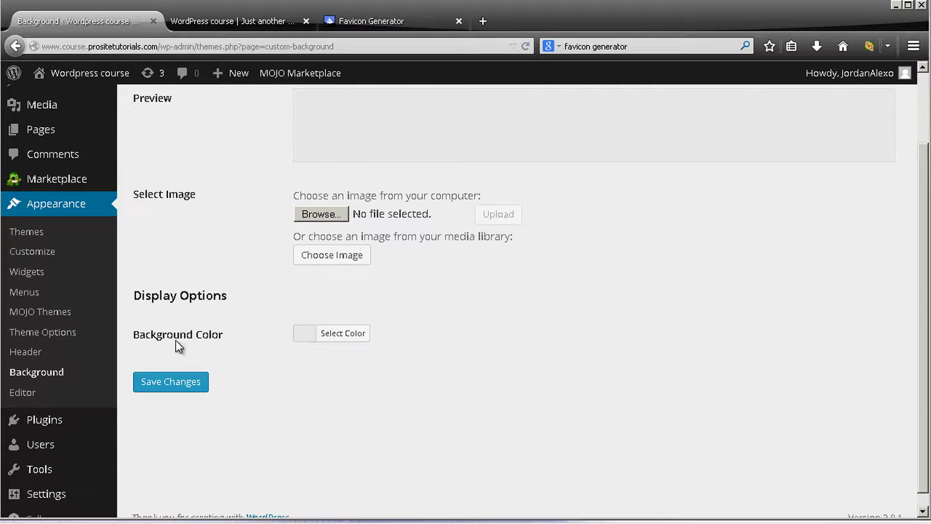
left_click(313, 335)
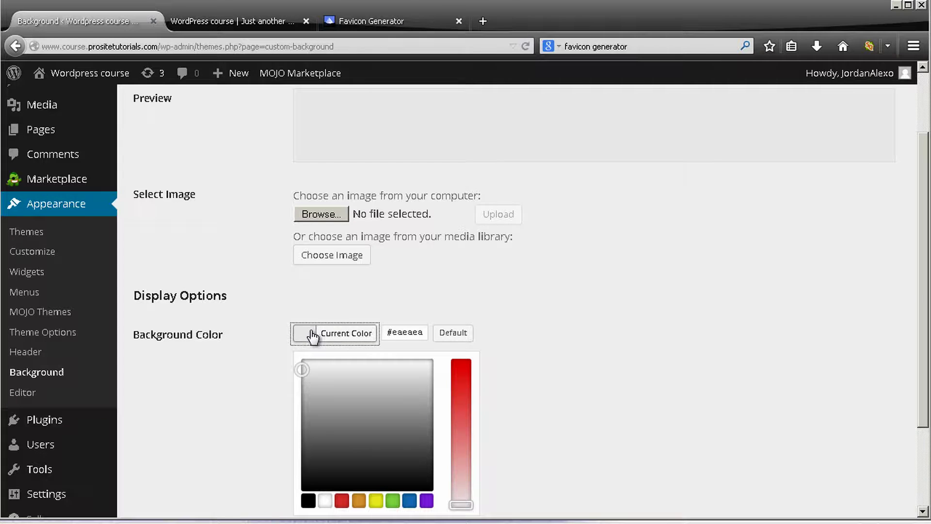
left_click_drag(310, 375, 297, 493)
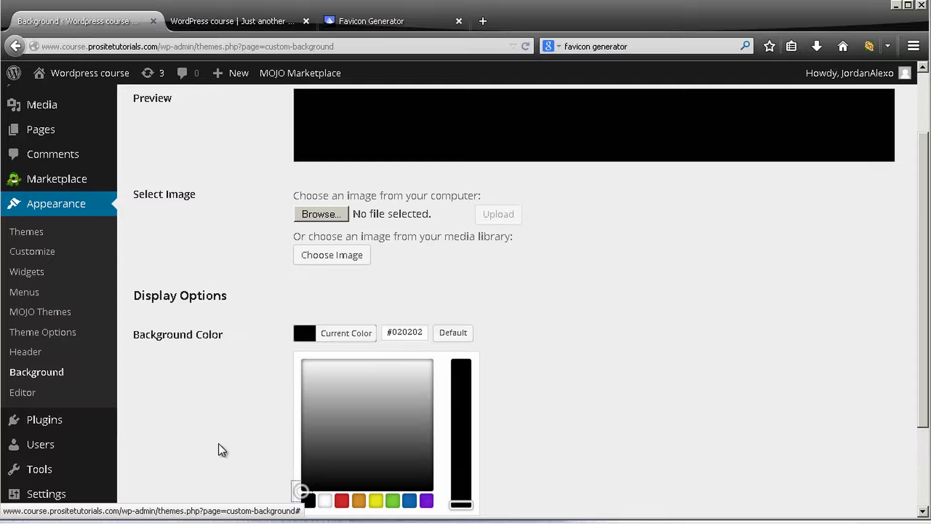
scroll(204, 430, "down", 3)
left_click(283, 352)
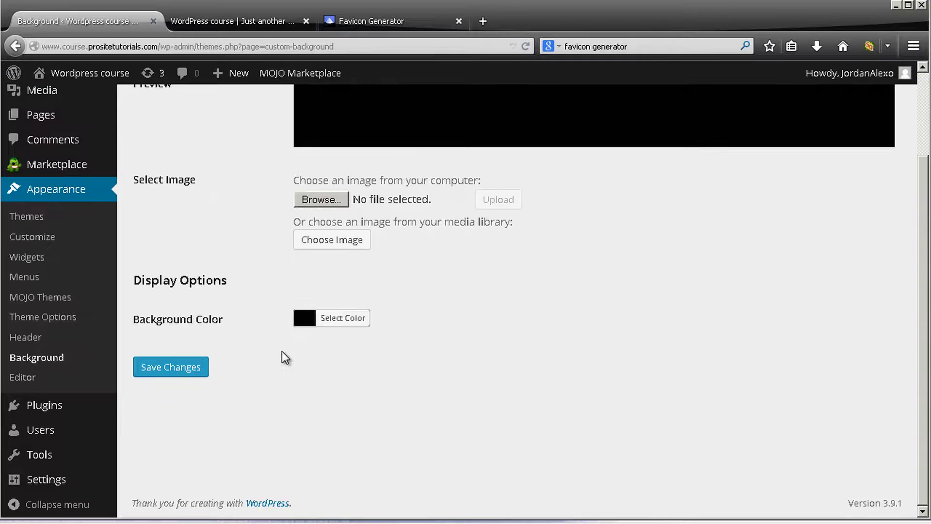
left_click(180, 374)
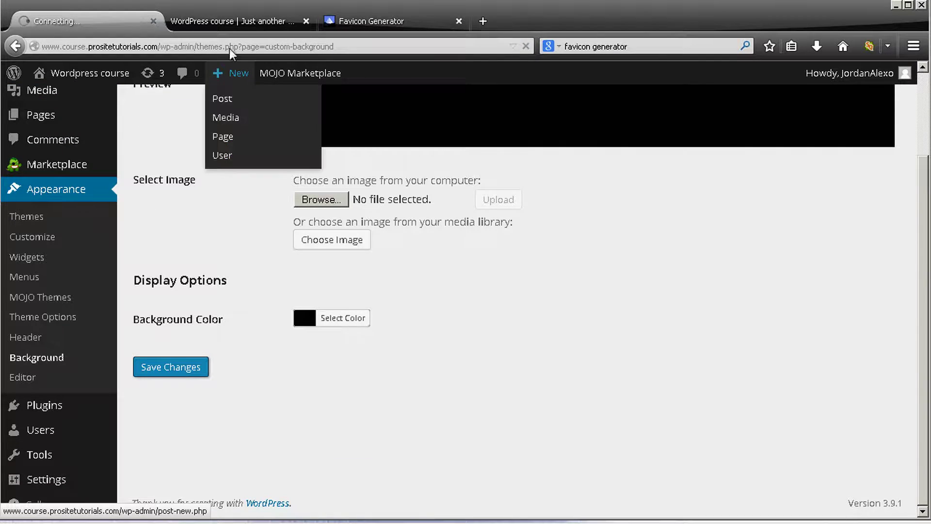
left_click(218, 15)
left_click(526, 47)
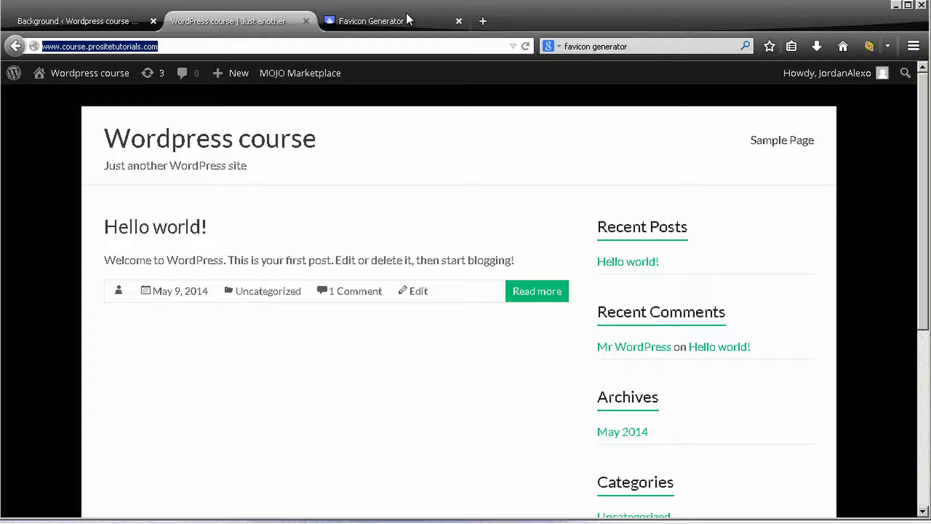
Open the theme's design options and choose the wide site layout with a content width of 978px.
left_click(77, 24)
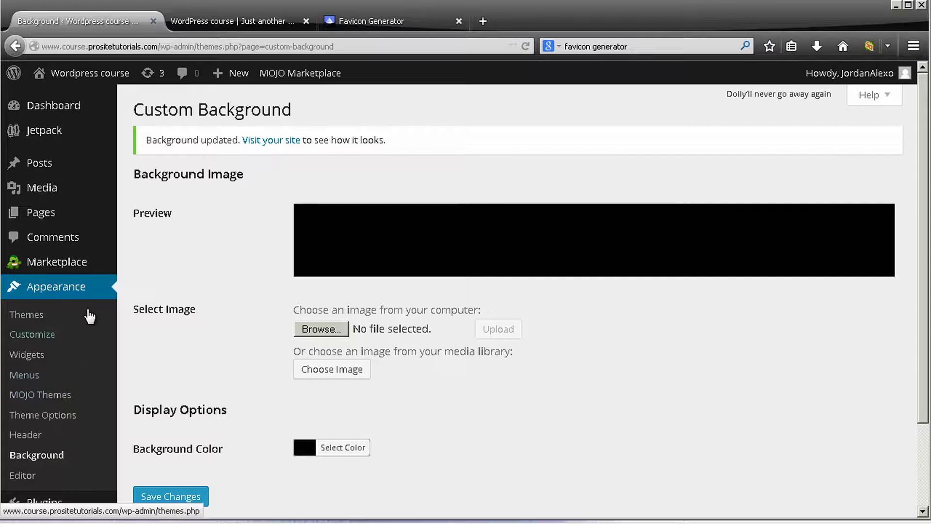
left_click(57, 418)
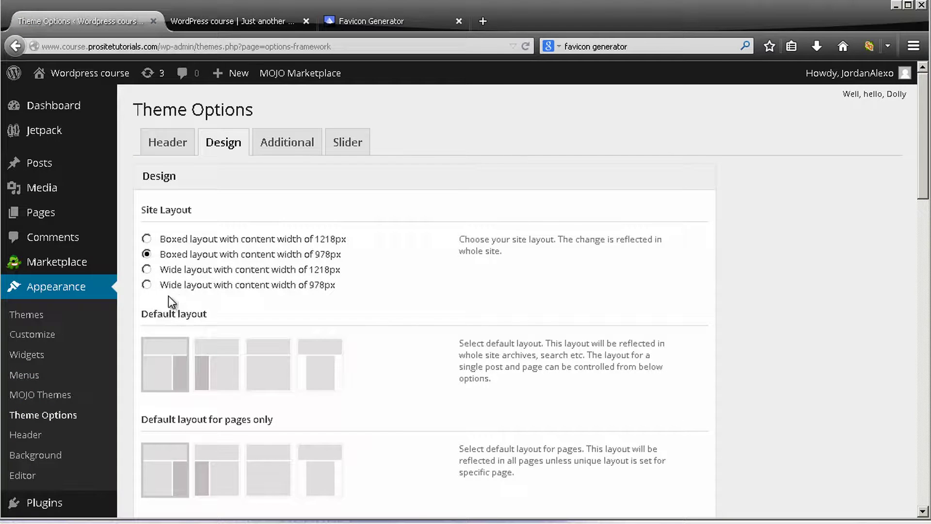
left_click(172, 287)
scroll(289, 307, "down", 3)
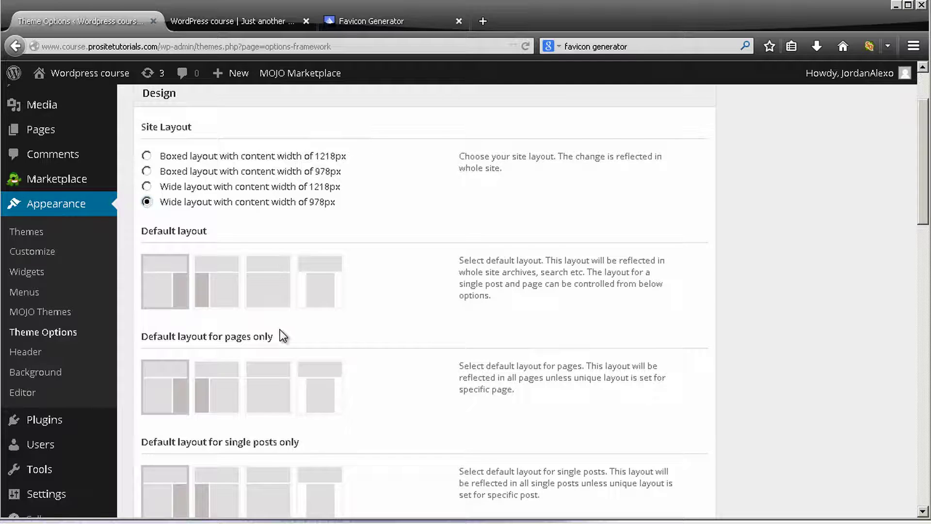
scroll(281, 340, "down", 3)
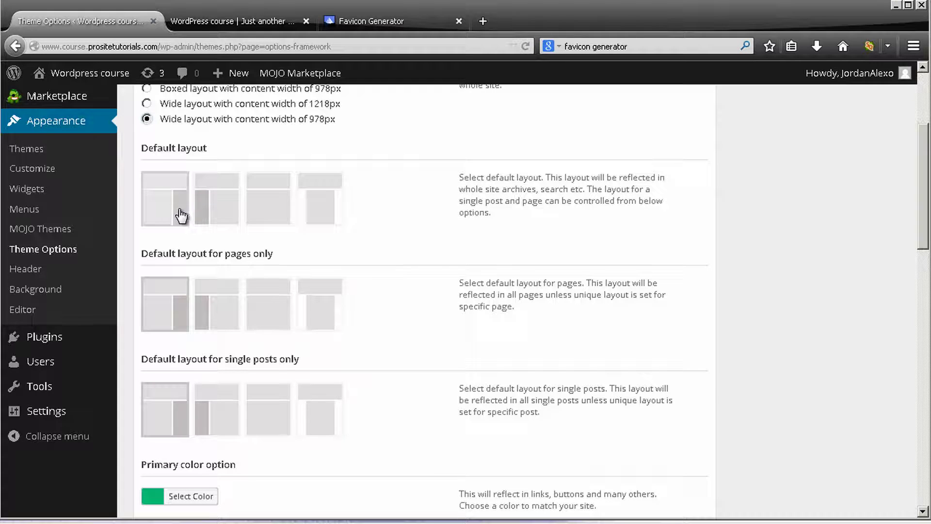
Set the default layout to centered content without a sidebar, save the options, and reload the live site to preview it.
left_click(273, 22)
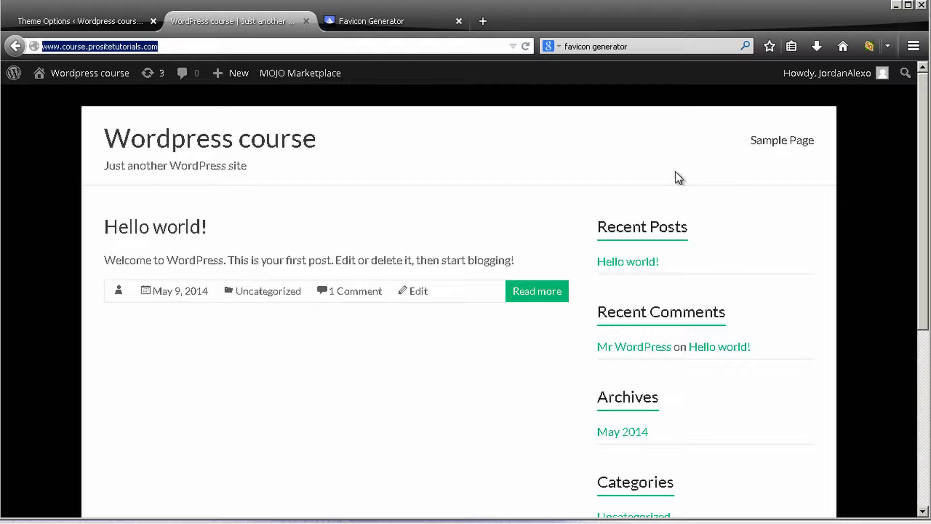
left_click(527, 45)
left_click(47, 19)
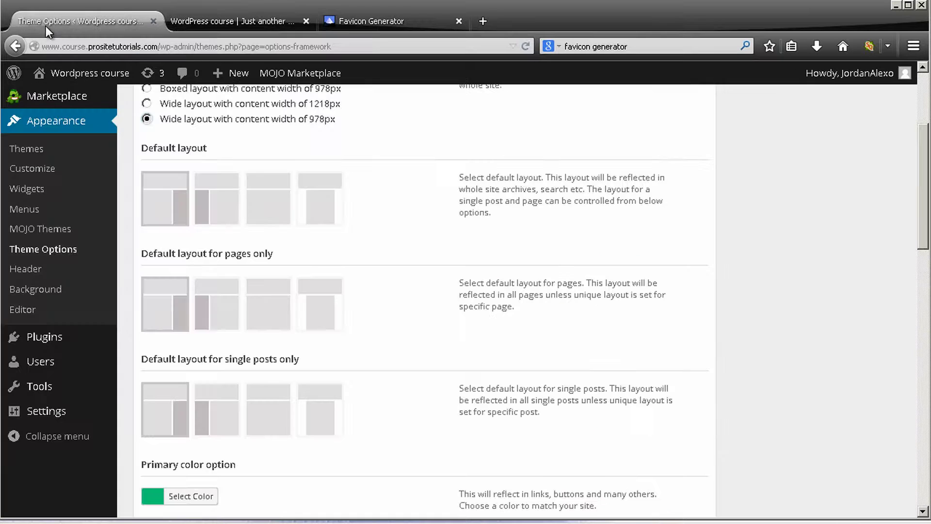
left_click(210, 221)
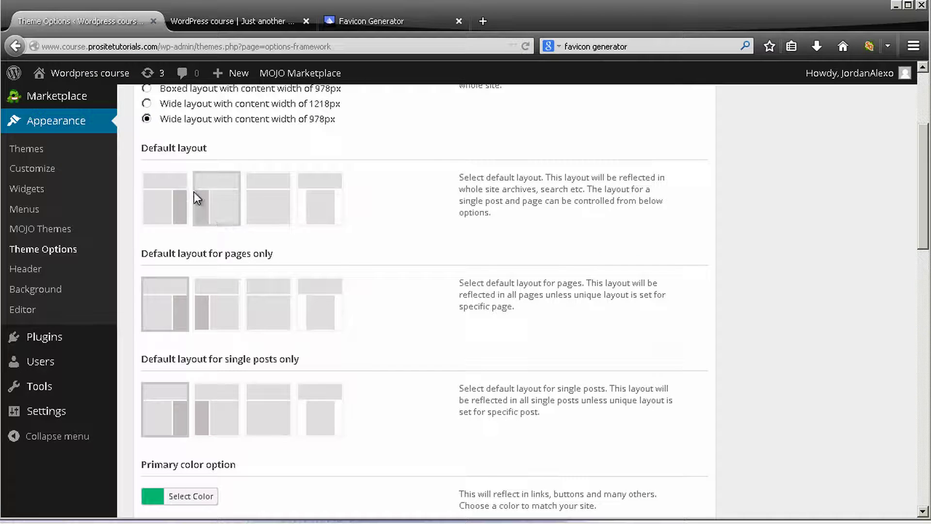
left_click(274, 201)
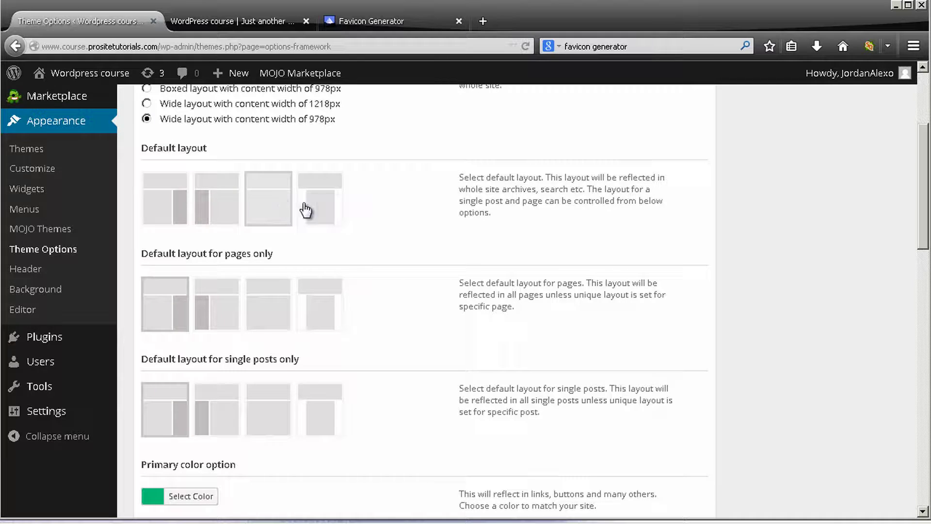
left_click(328, 201)
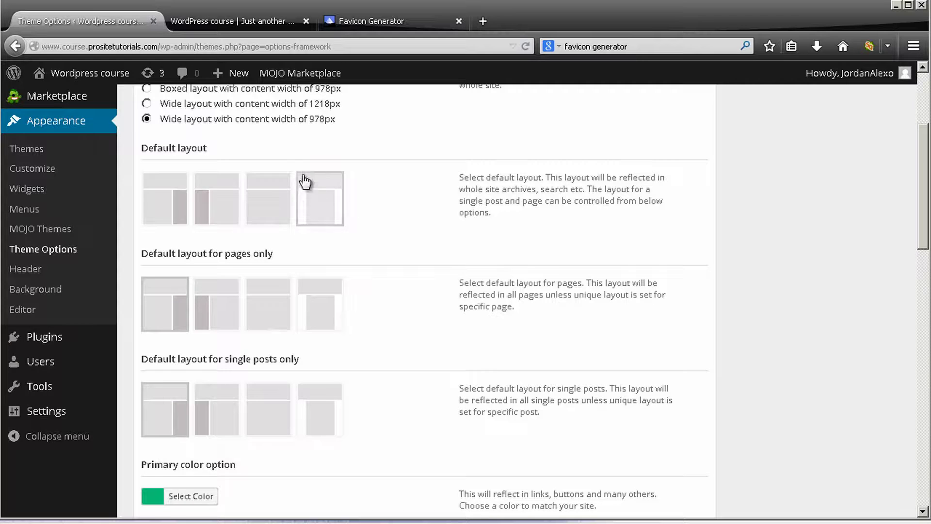
scroll(321, 145, "down", 6)
scroll(335, 121, "down", 5)
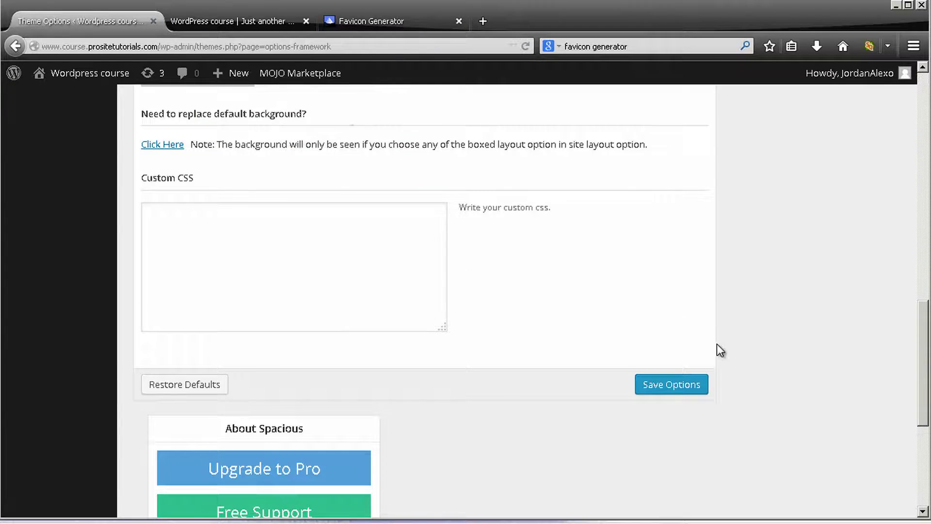
left_click(699, 386)
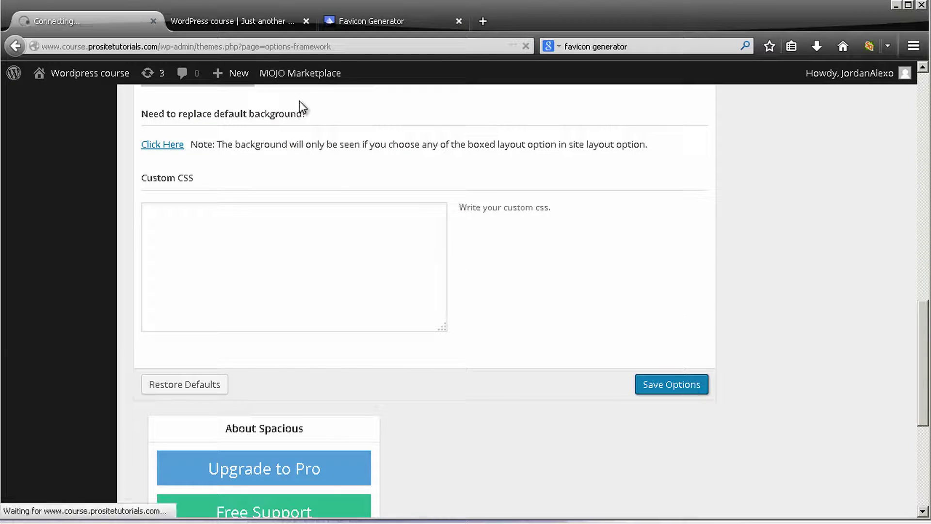
left_click(214, 19)
left_click(526, 46)
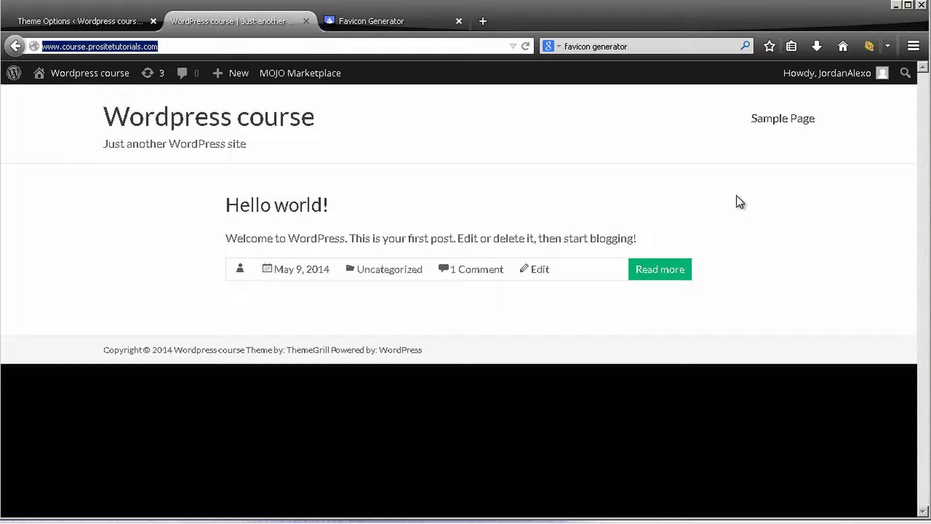
Return to the theme options and set the default layout back to the right sidebar.
left_click(98, 19)
scroll(288, 194, "down", 3)
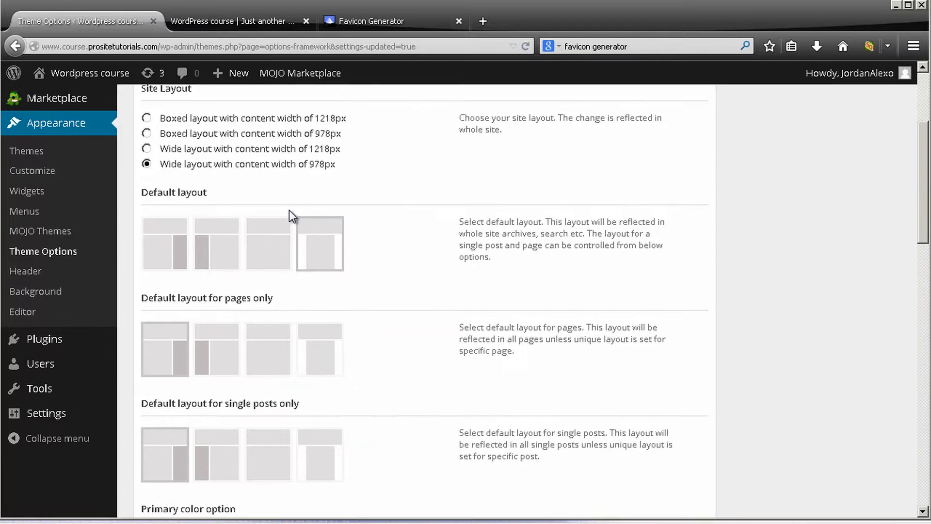
scroll(289, 210, "down", 3)
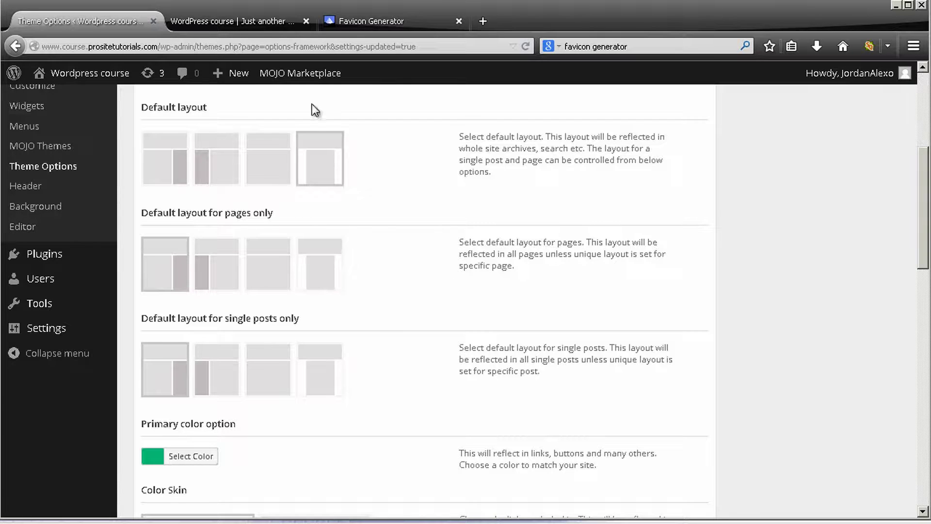
left_click(167, 161)
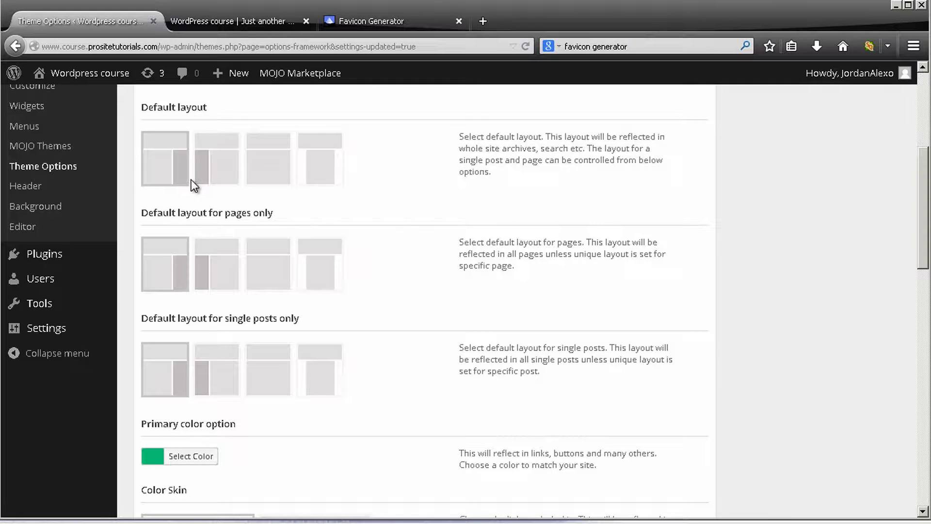
Check the accent color on the live site and set the theme's primary color to dark red #960000.
scroll(267, 177, "down", 5)
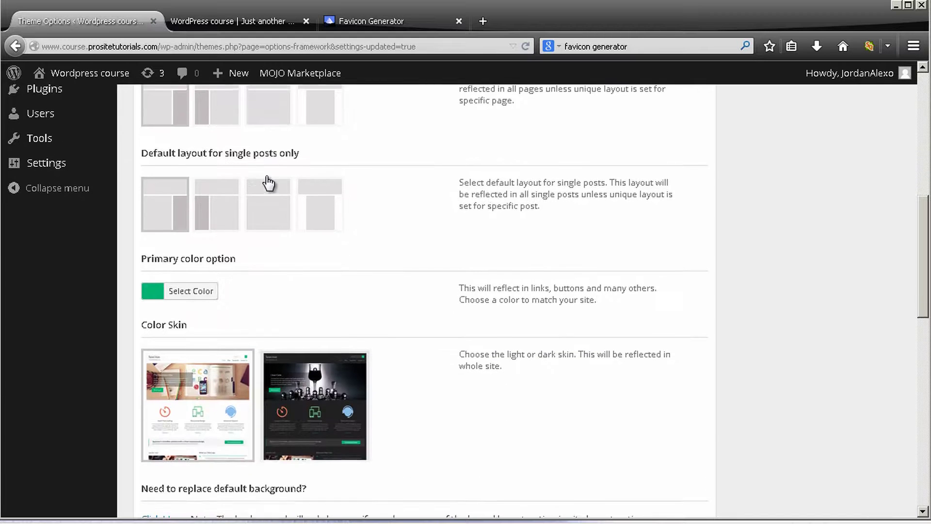
scroll(257, 186, "up", 1)
scroll(253, 189, "up", 1)
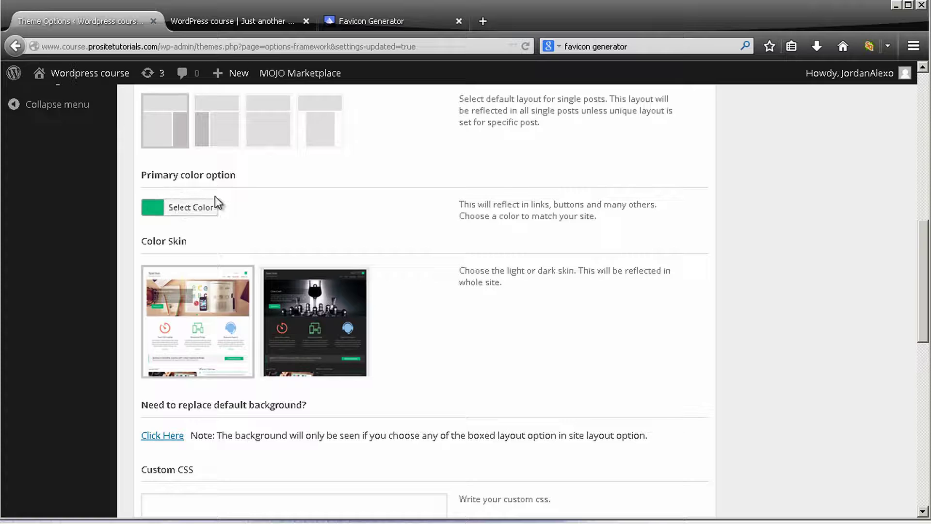
left_click(250, 22)
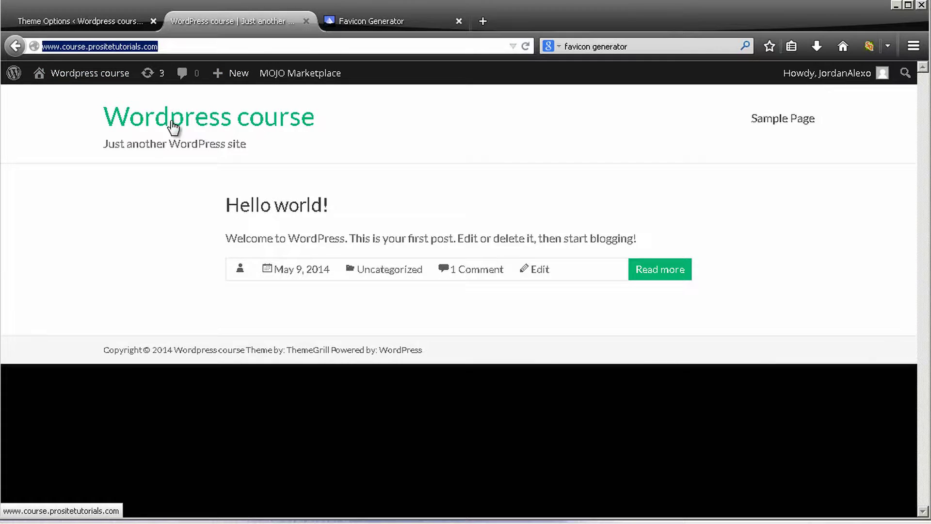
left_click(112, 19)
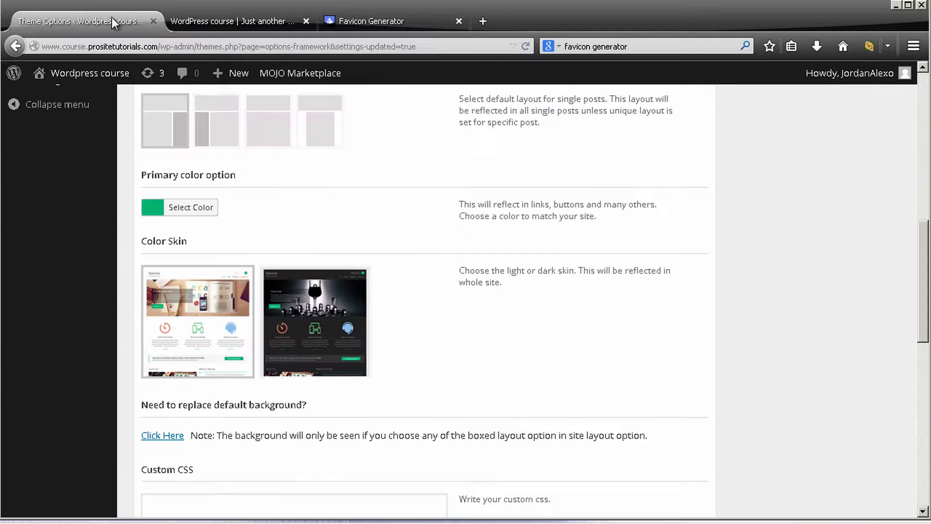
left_click(181, 209)
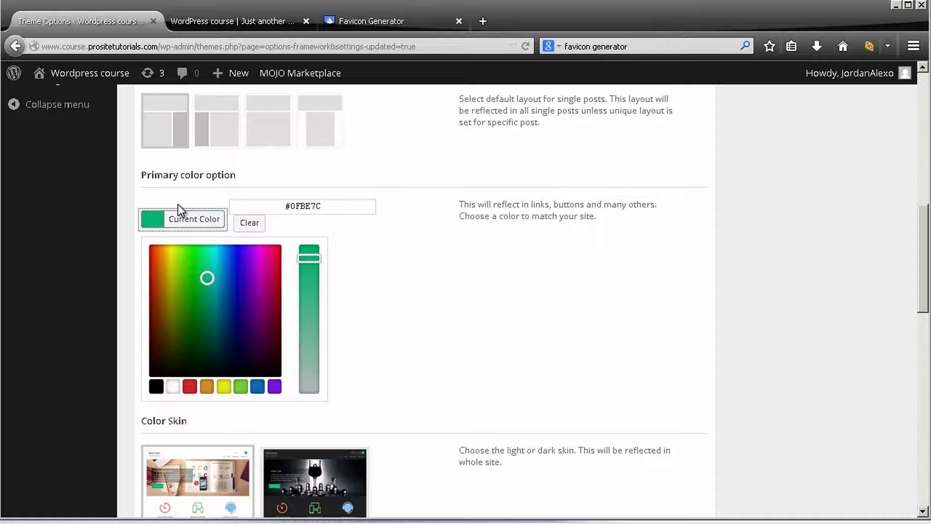
left_click_drag(202, 302, 204, 340)
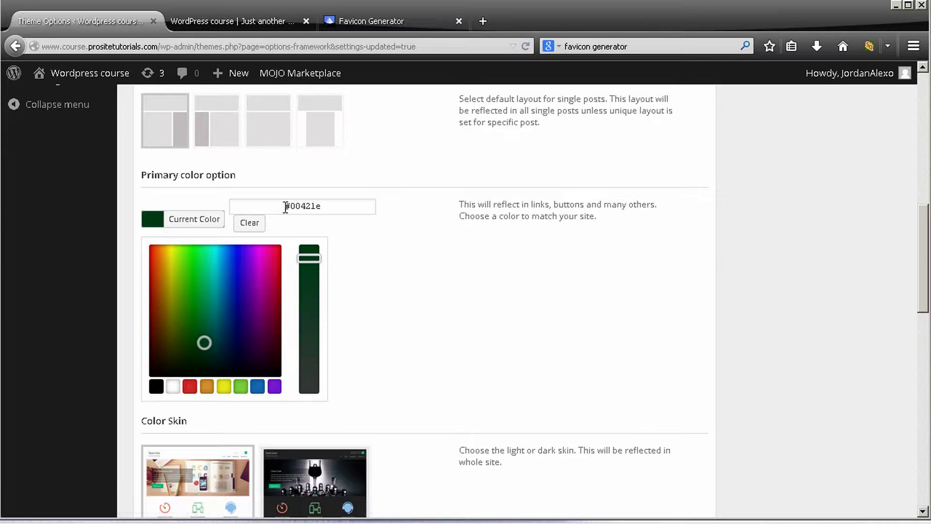
left_click_drag(290, 206, 337, 209)
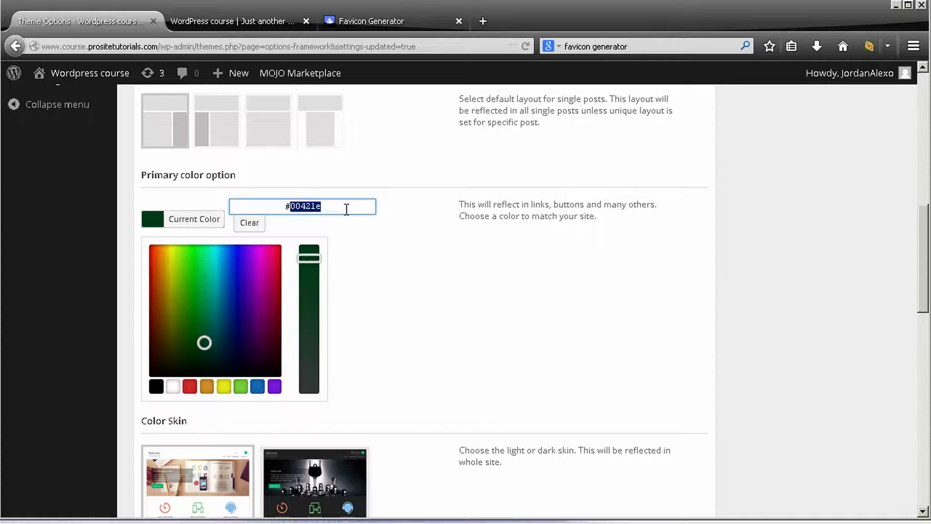
type("960000")
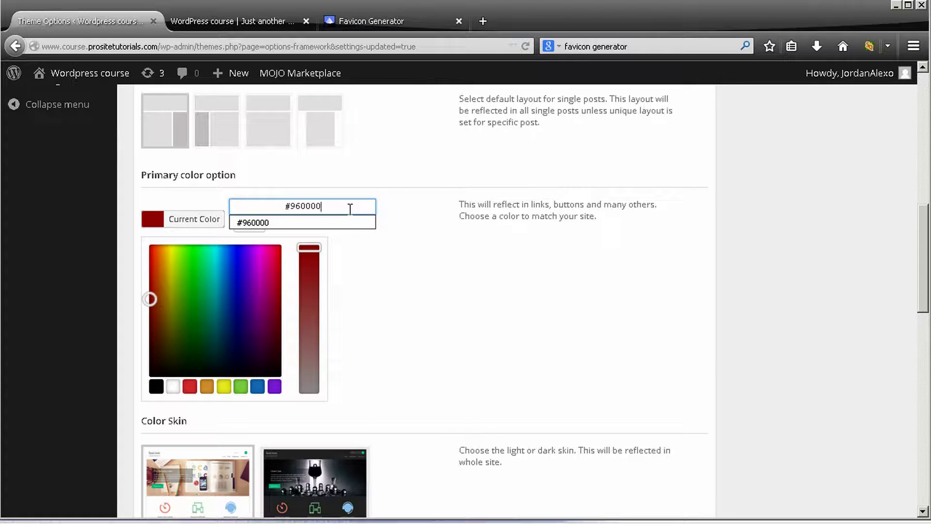
left_click(415, 197)
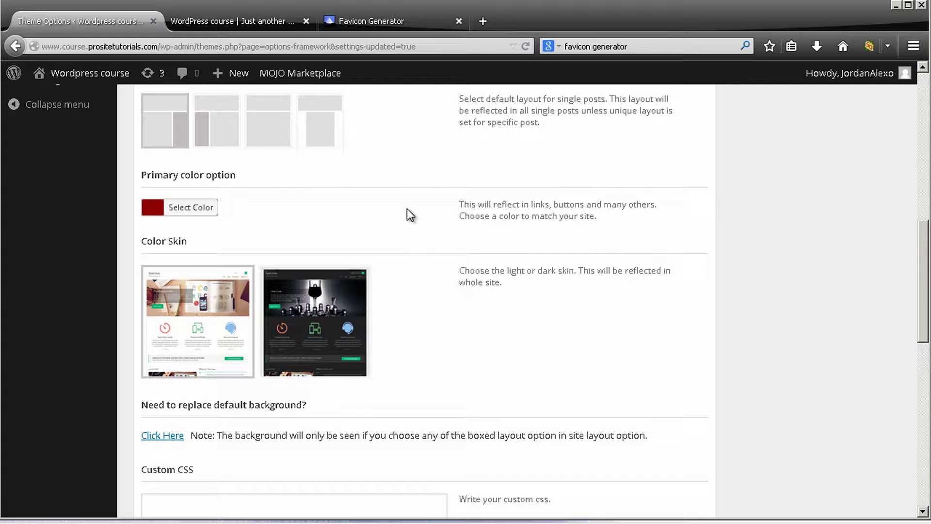
Choose the dark color skin, save the theme options, and reload the live site to review its appearance.
scroll(406, 208, "down", 3)
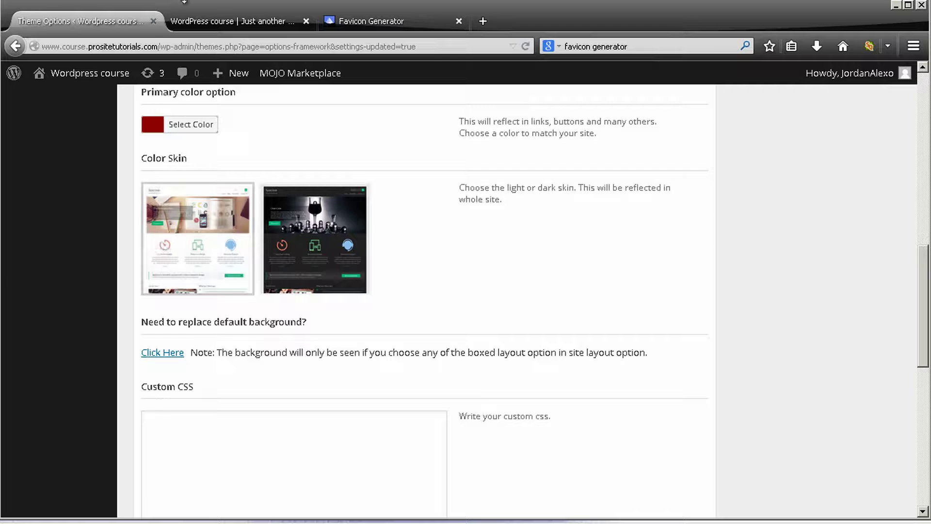
left_click(199, 19)
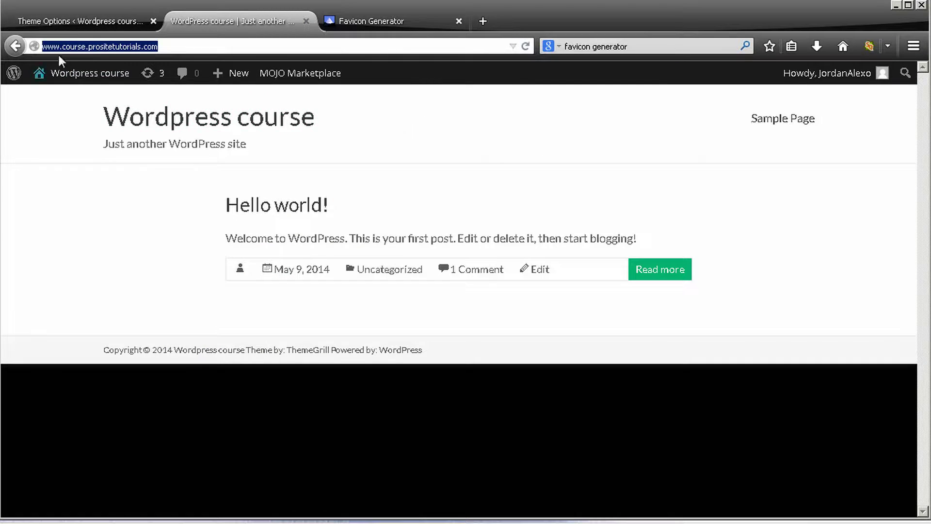
left_click(75, 27)
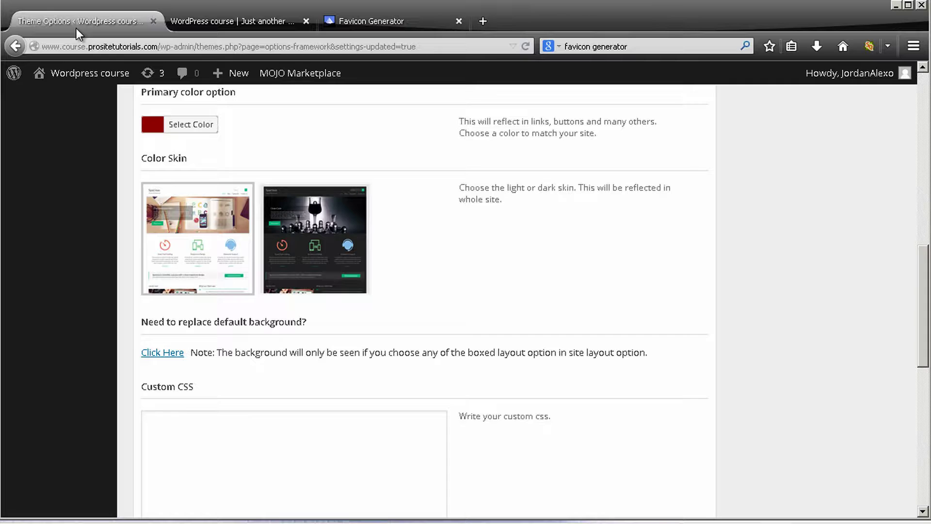
left_click(341, 244)
scroll(424, 249, "down", 3)
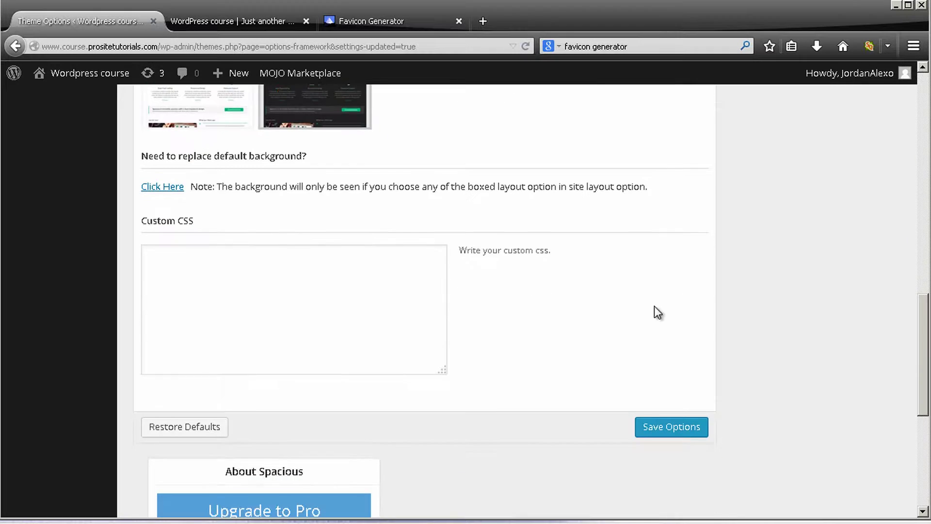
left_click(684, 429)
left_click(267, 20)
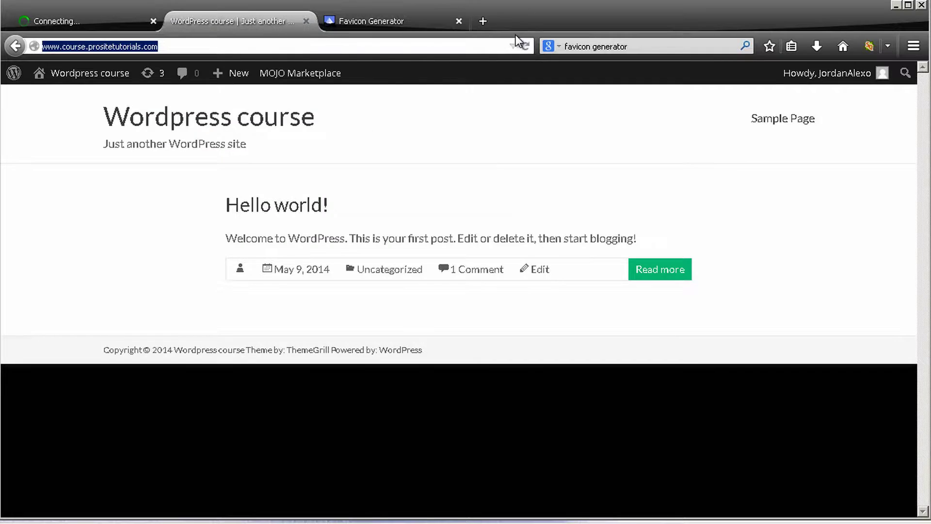
left_click(524, 47)
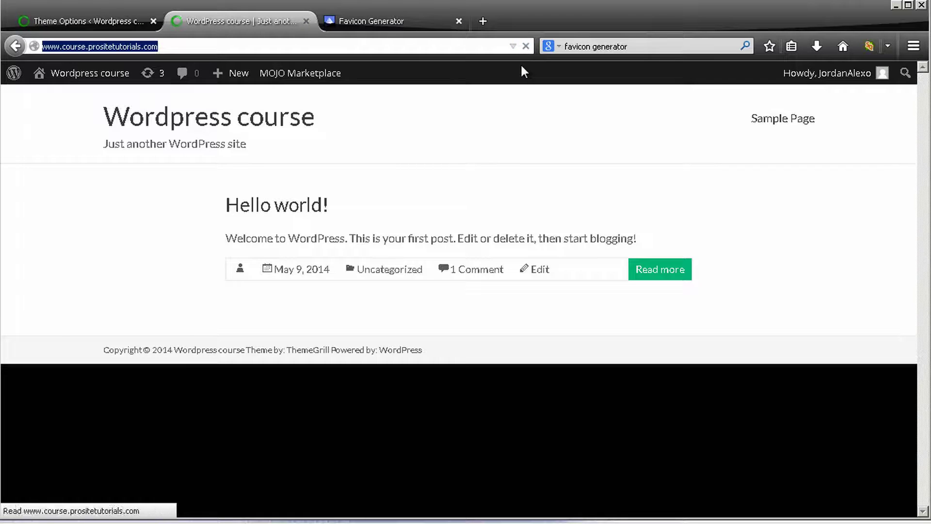
scroll(502, 88, "down", 5)
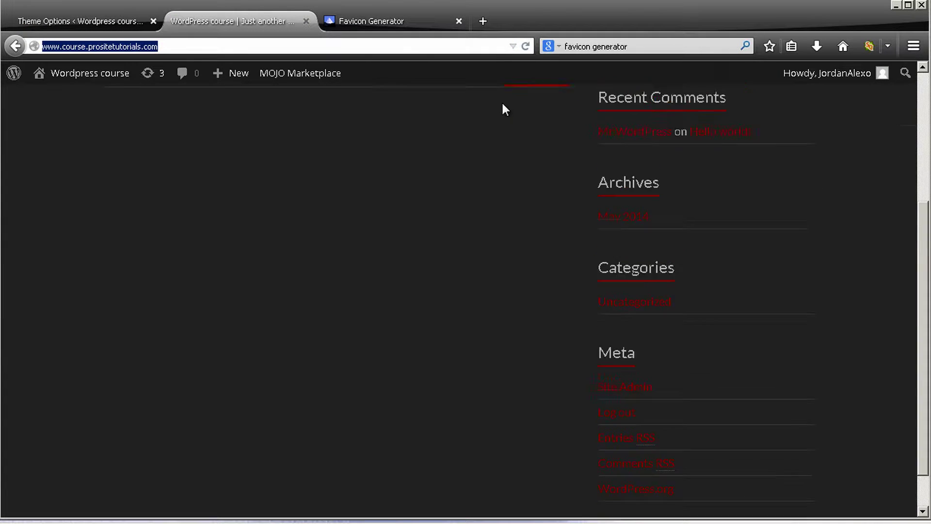
scroll(502, 101, "up", 4)
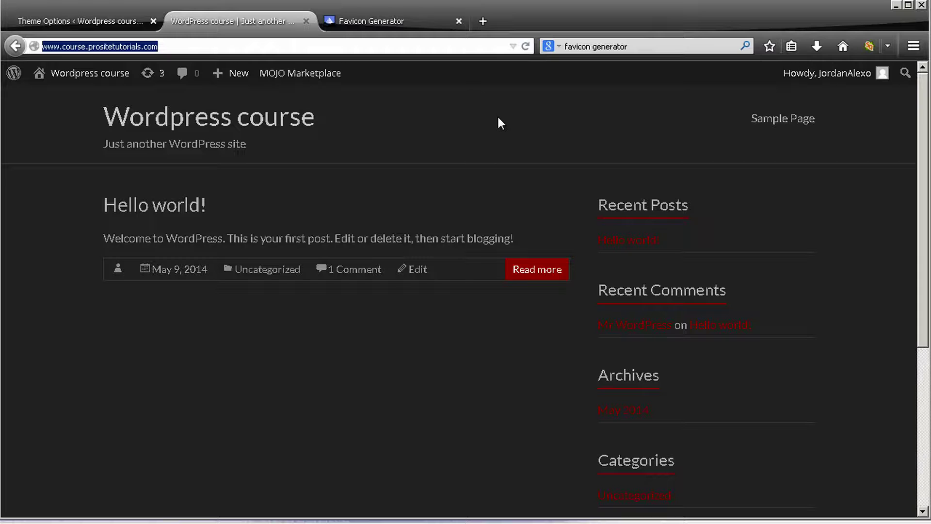
Return to the theme options, choose the light color skin, and save the options.
left_click(94, 21)
scroll(276, 218, "down", 3)
scroll(283, 209, "down", 10)
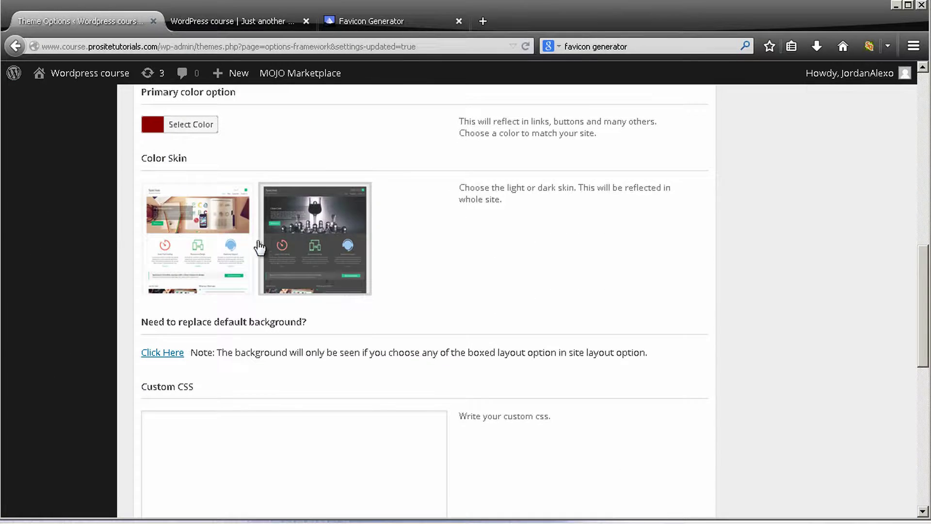
left_click(236, 228)
scroll(361, 173, "down", 10)
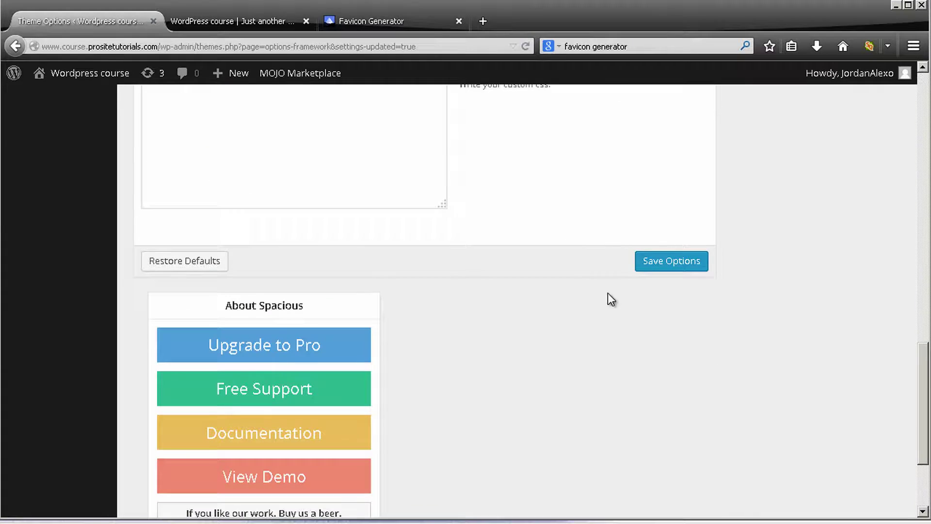
left_click(672, 266)
Reload the live site and review the light skin from the header down to the footer.
left_click(214, 24)
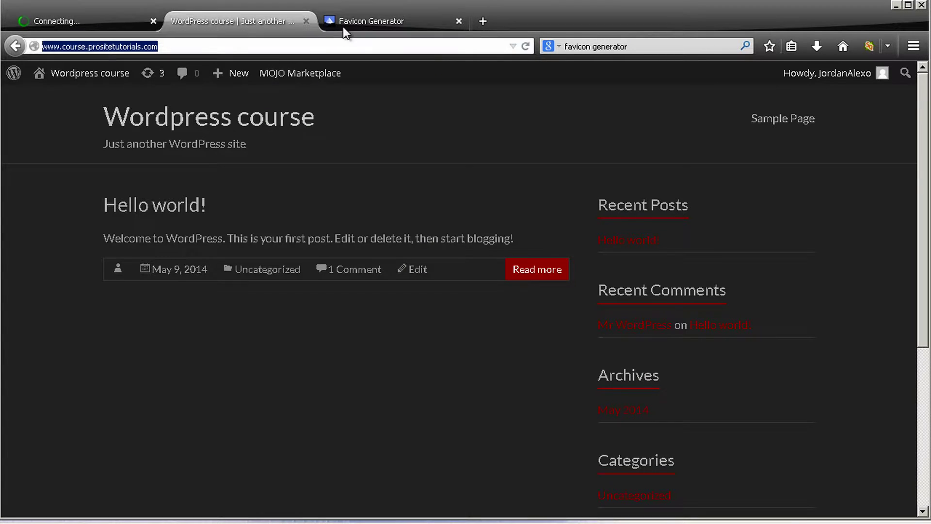
left_click(525, 47)
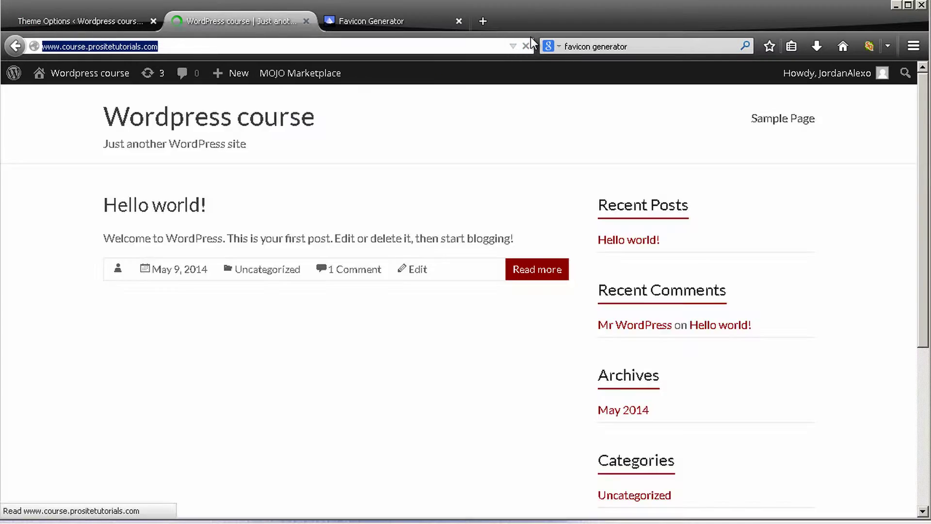
scroll(811, 240, "down", 3)
scroll(809, 239, "down", 3)
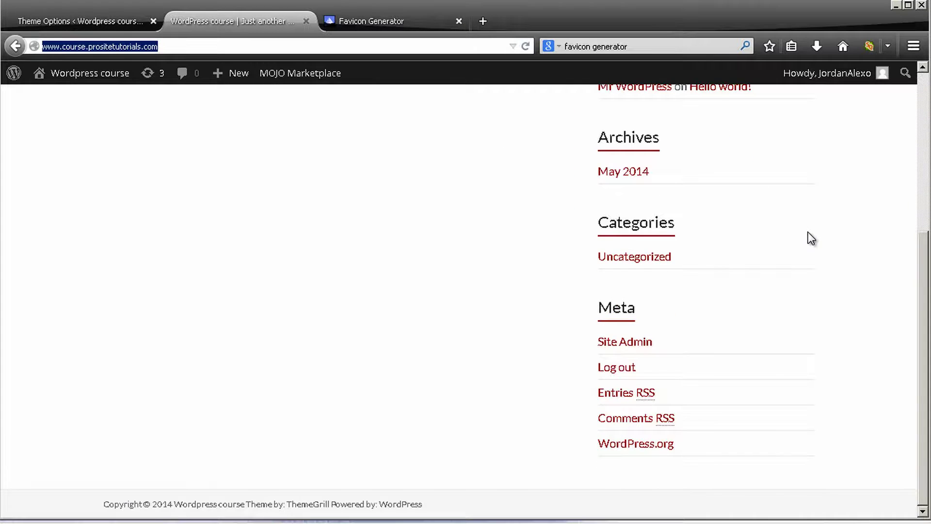
scroll(777, 235, "up", 4)
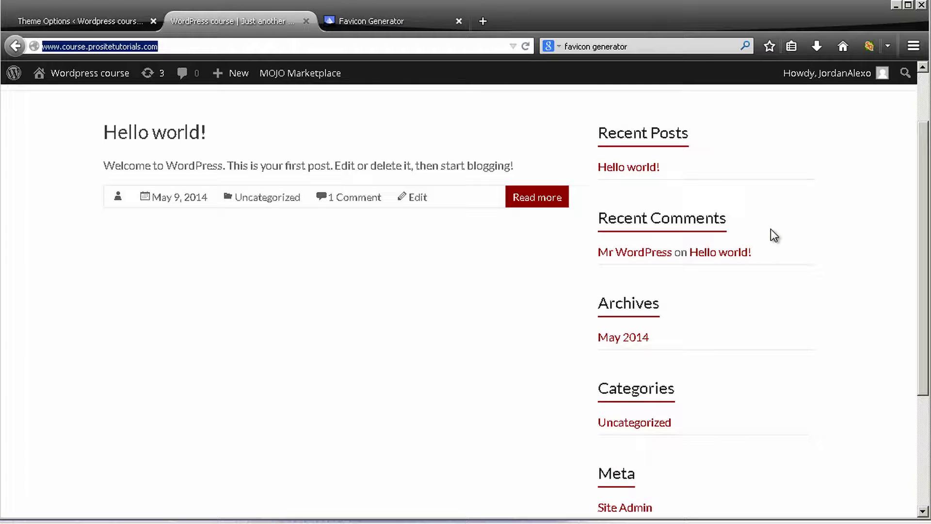
scroll(582, 277, "up", 2)
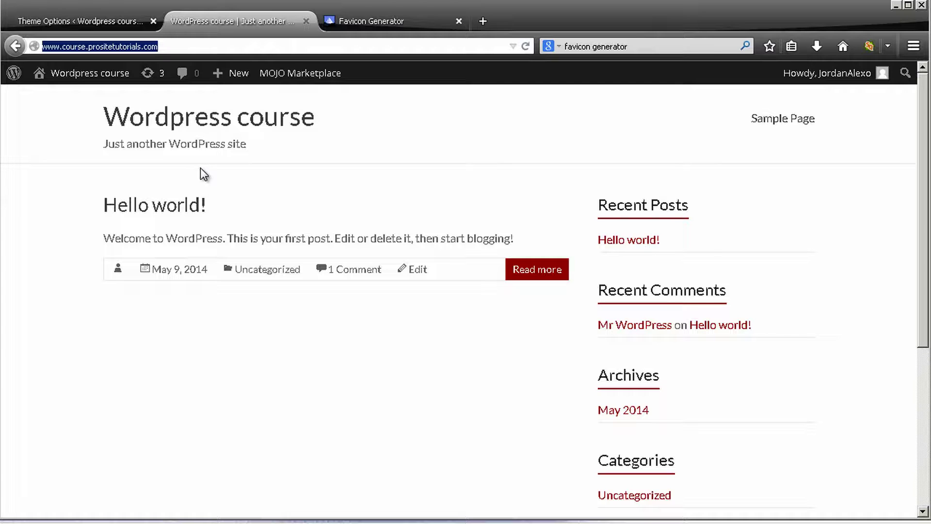
Go back to the admin area and open the Header settings to review the header image and text options.
left_click(81, 23)
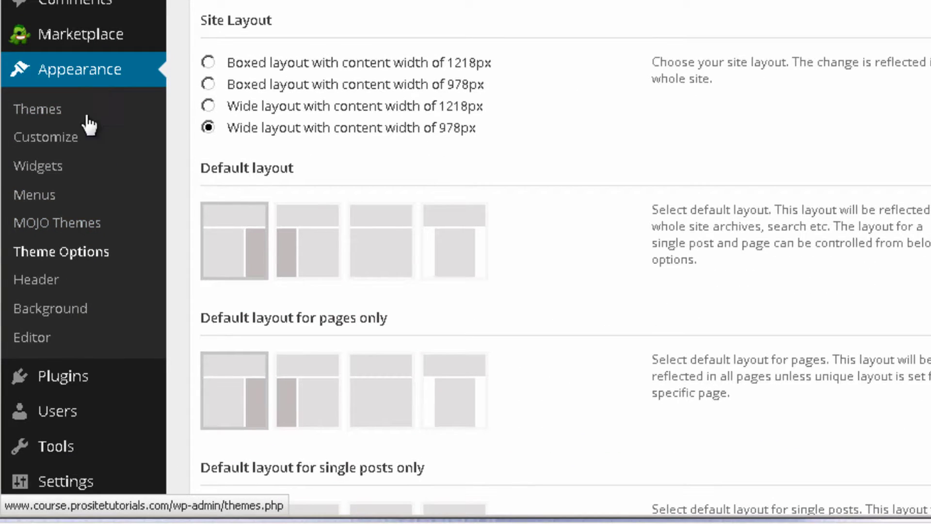
left_click(38, 281)
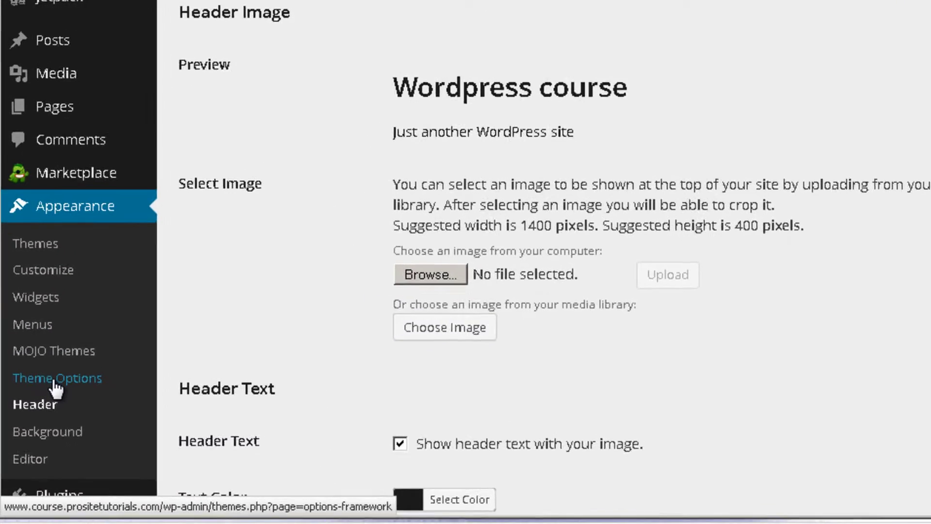
Return to the theme options and activate the slider in the Slider settings.
left_click(65, 355)
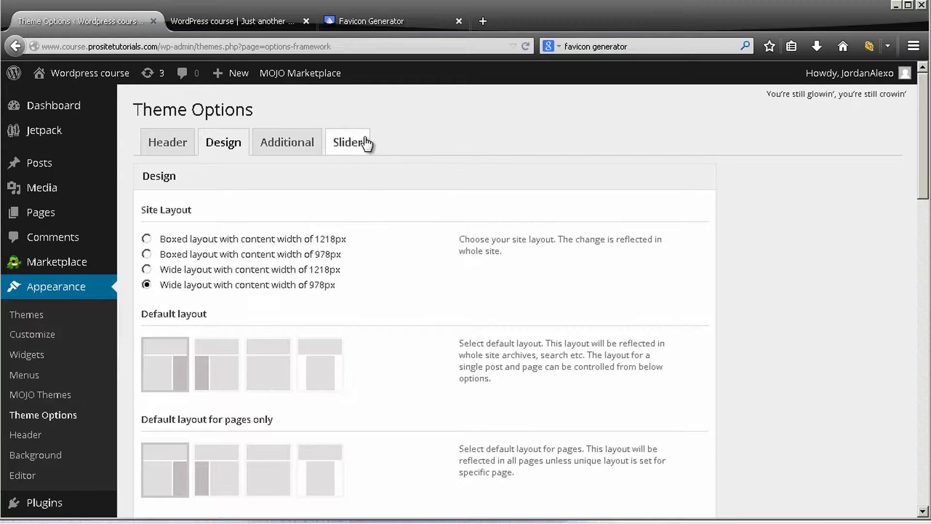
left_click(352, 145)
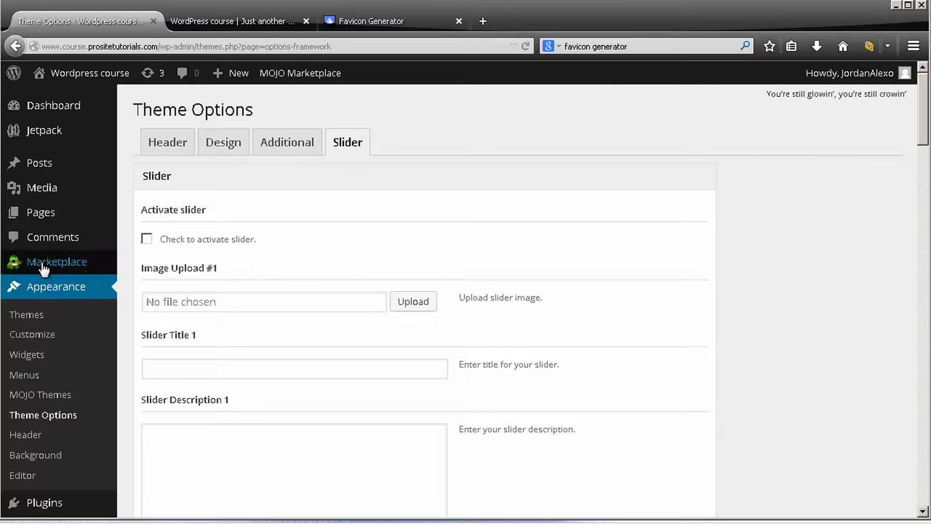
left_click(147, 239)
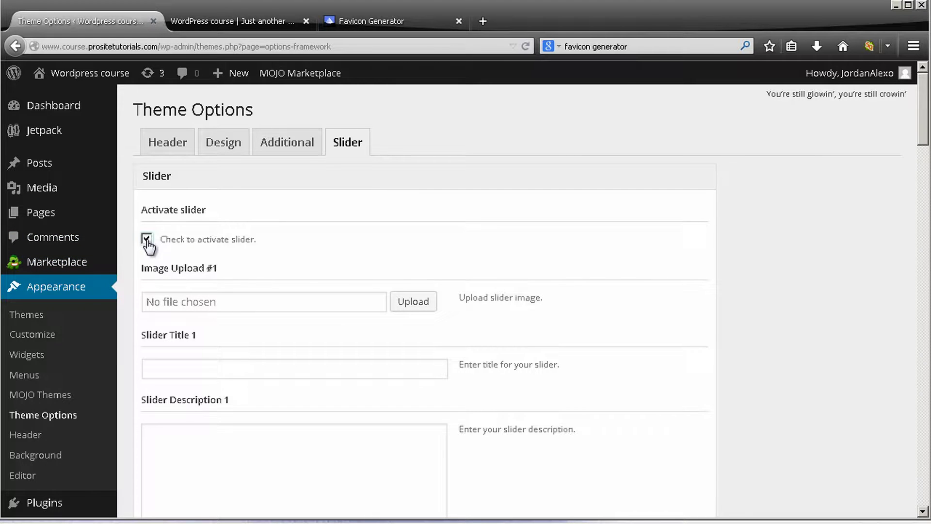
Examine the image upload, title, description and redirect link fields for each slide in the slider settings.
scroll(349, 223, "down", 5)
scroll(335, 168, "down", 13)
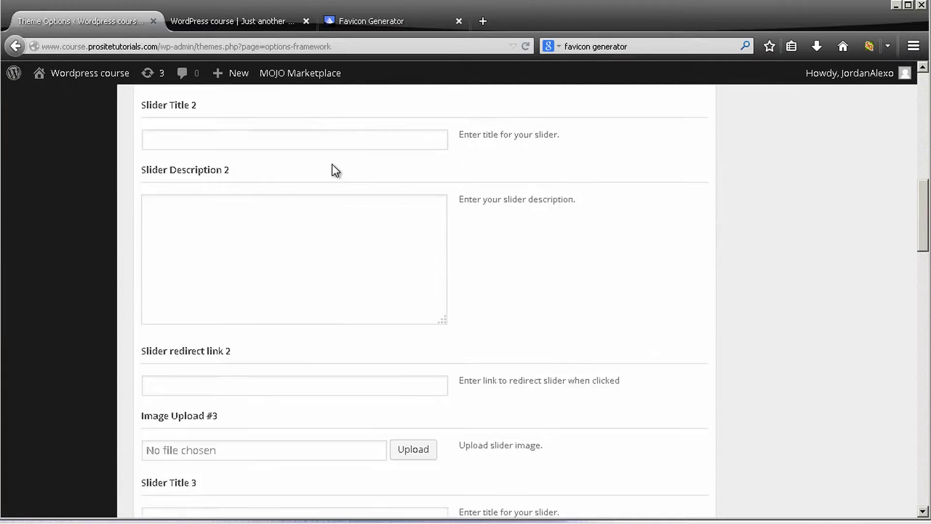
scroll(335, 168, "down", 15)
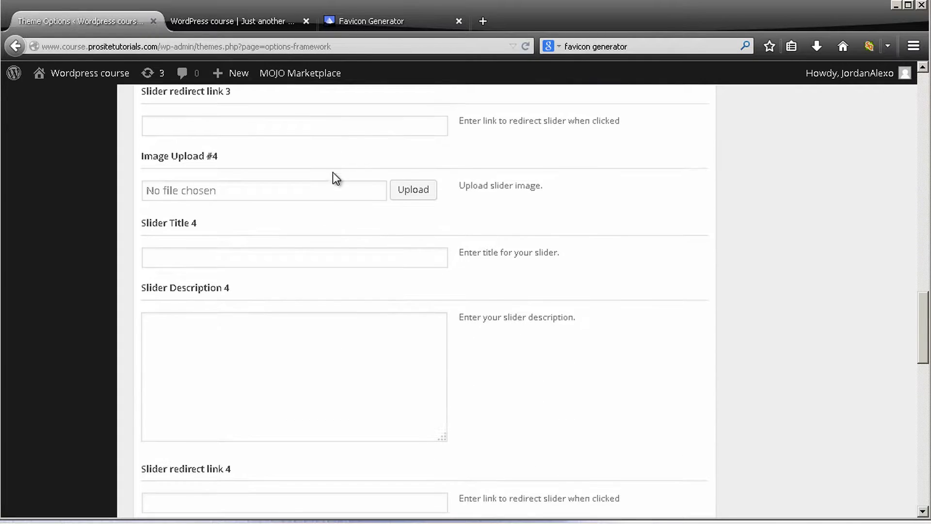
scroll(339, 171, "down", 8)
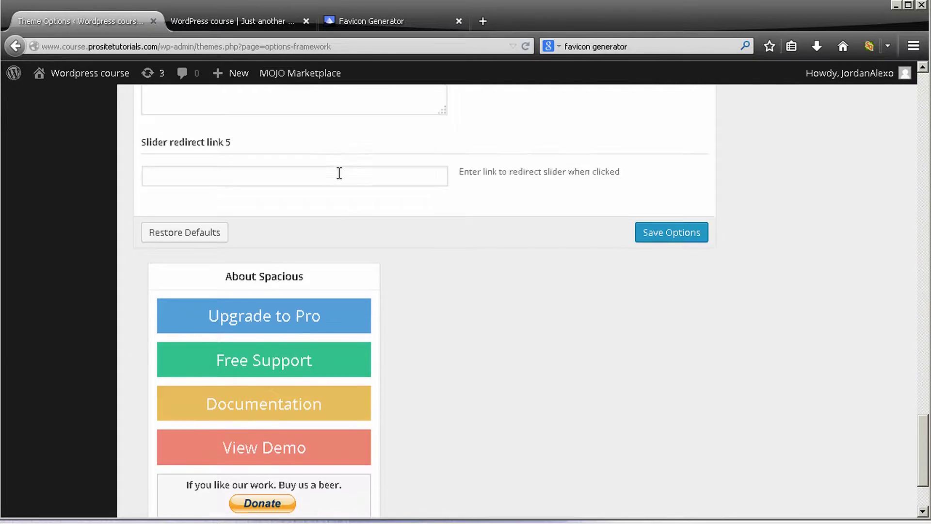
scroll(339, 172, "up", 3)
scroll(339, 173, "up", 20)
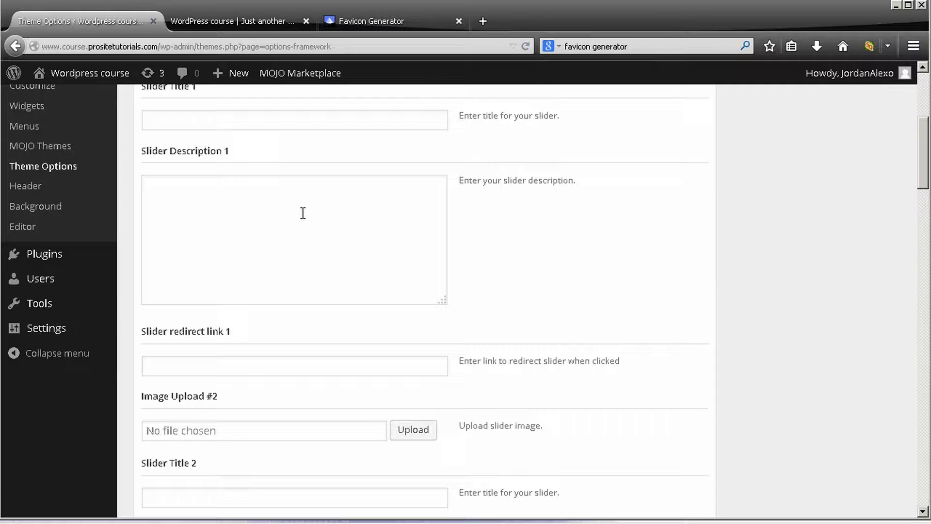
scroll(304, 212, "up", 5)
scroll(237, 146, "down", 6)
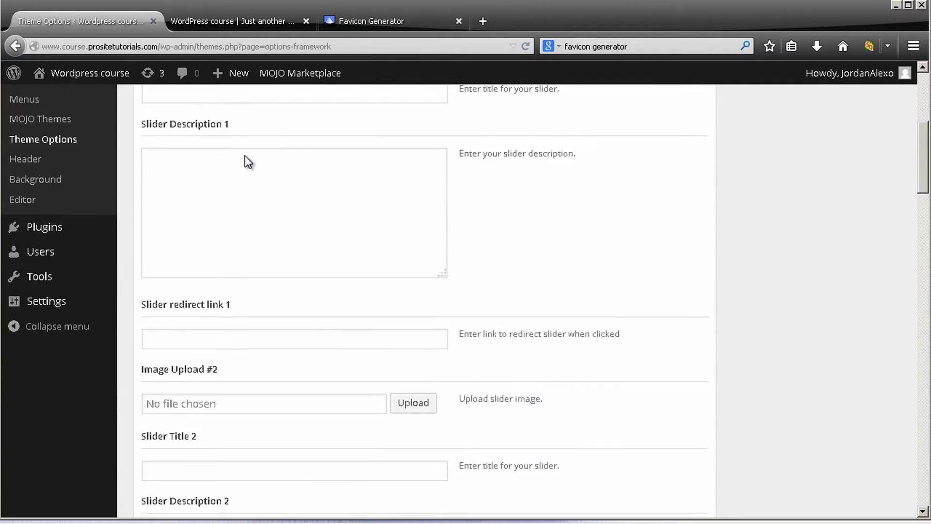
scroll(246, 155, "down", 2)
scroll(245, 150, "up", 3)
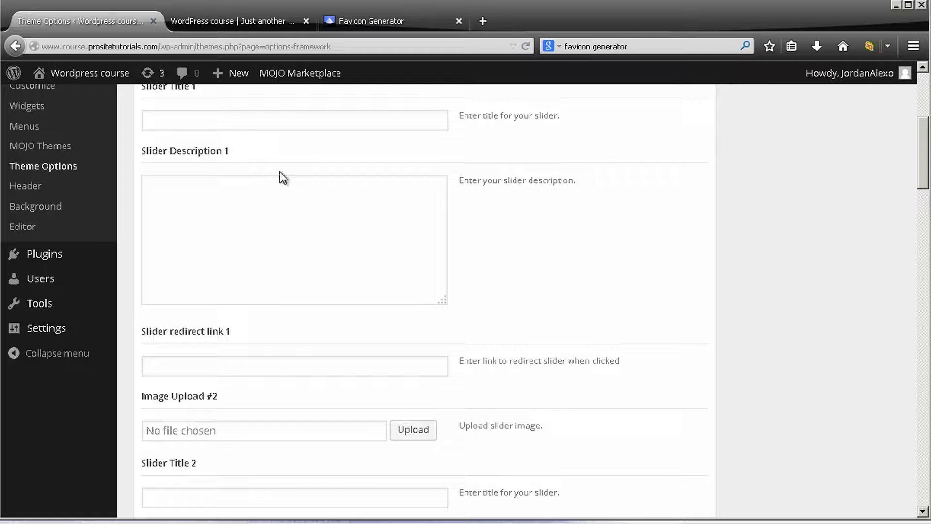
scroll(293, 344, "down", 1)
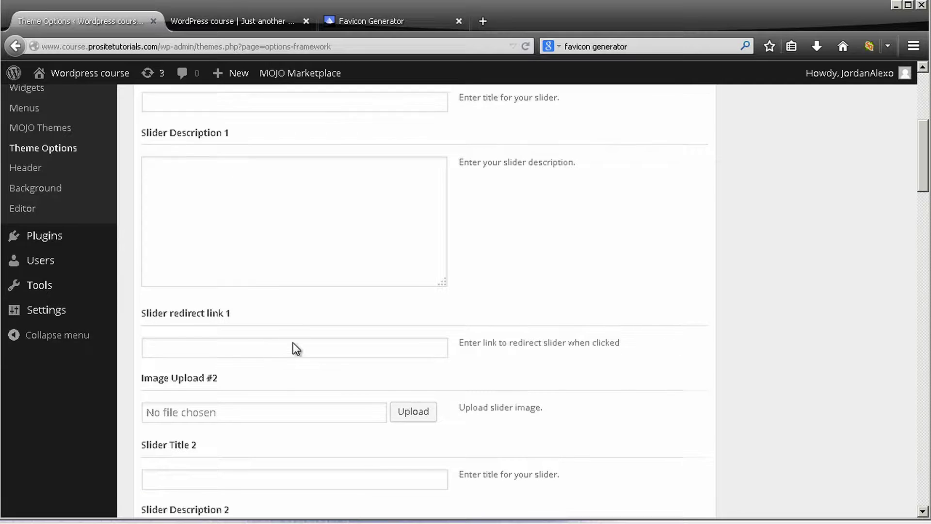
scroll(293, 343, "down", 3)
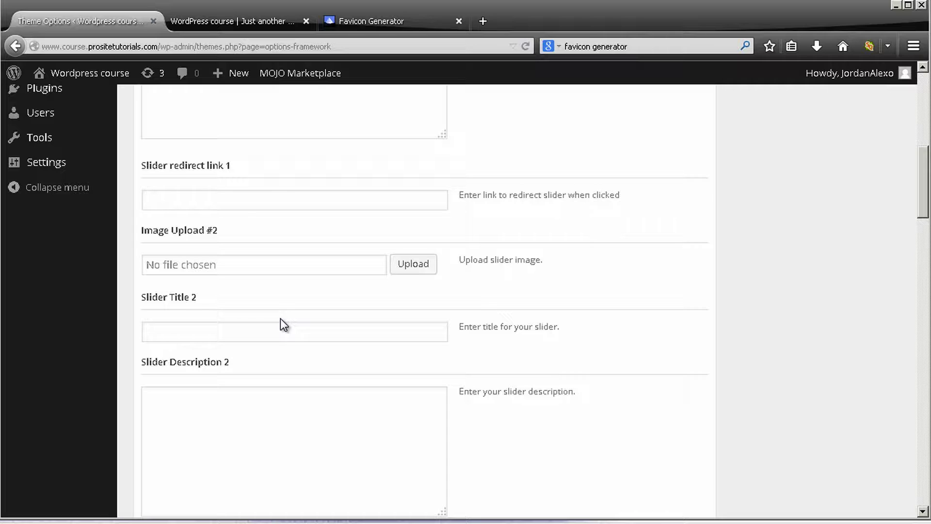
scroll(297, 316, "up", 9)
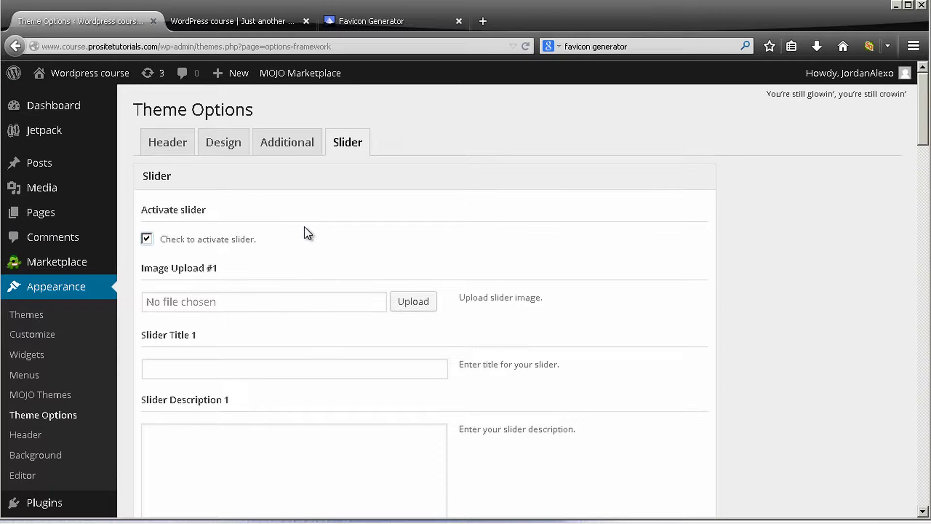
scroll(222, 239, "down", 3)
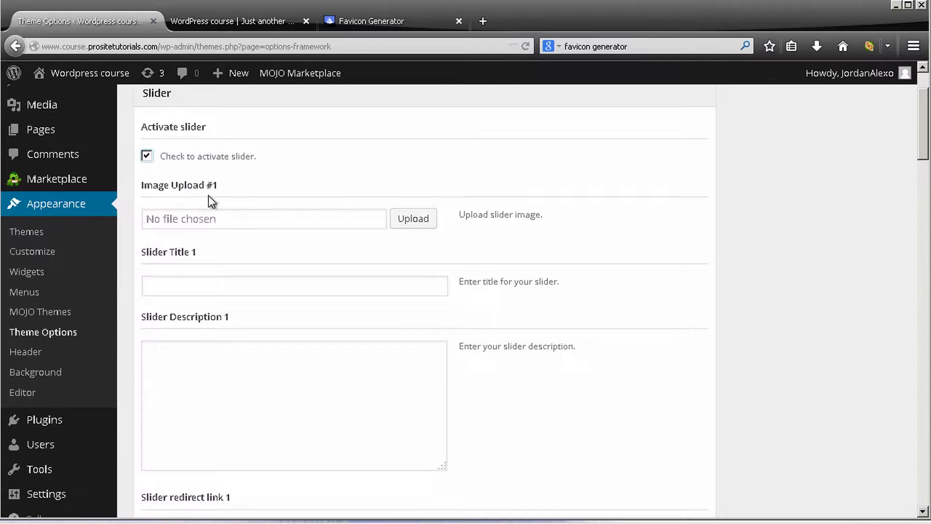
Switch to GIMP and go through the Text, Bucket Fill, Color Picker and Free Select tools.
left_click(200, 225)
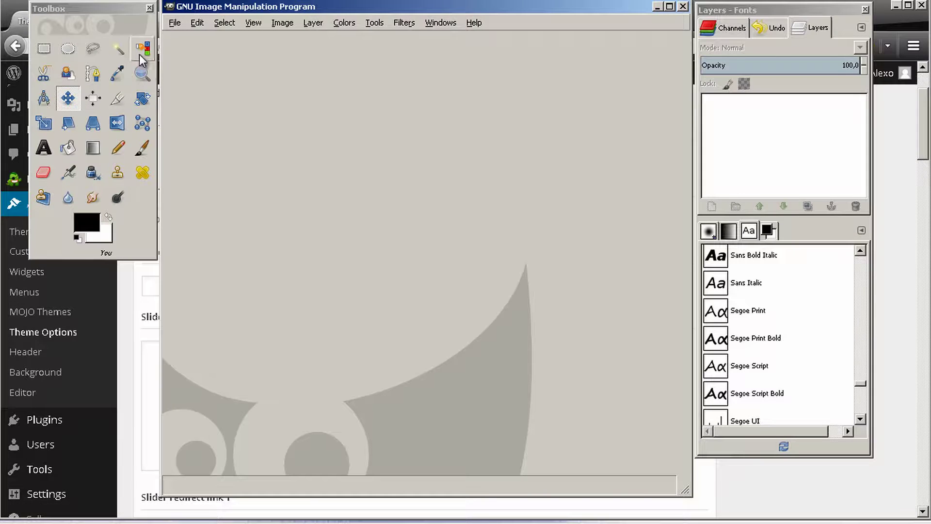
left_click(50, 147)
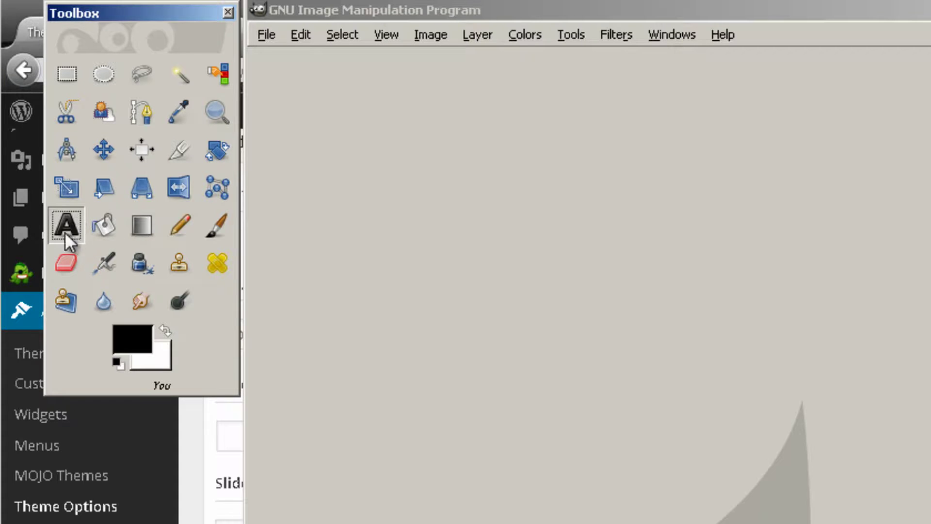
left_click(98, 229)
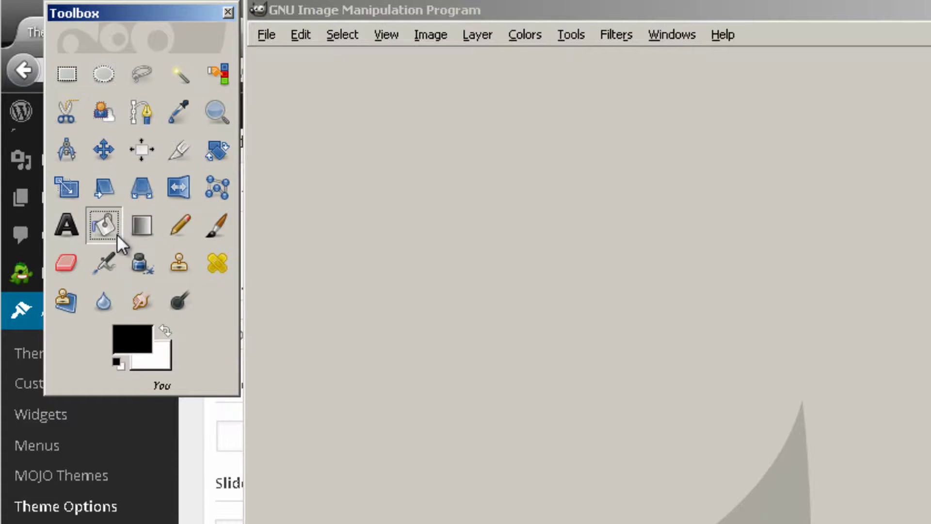
key("o")
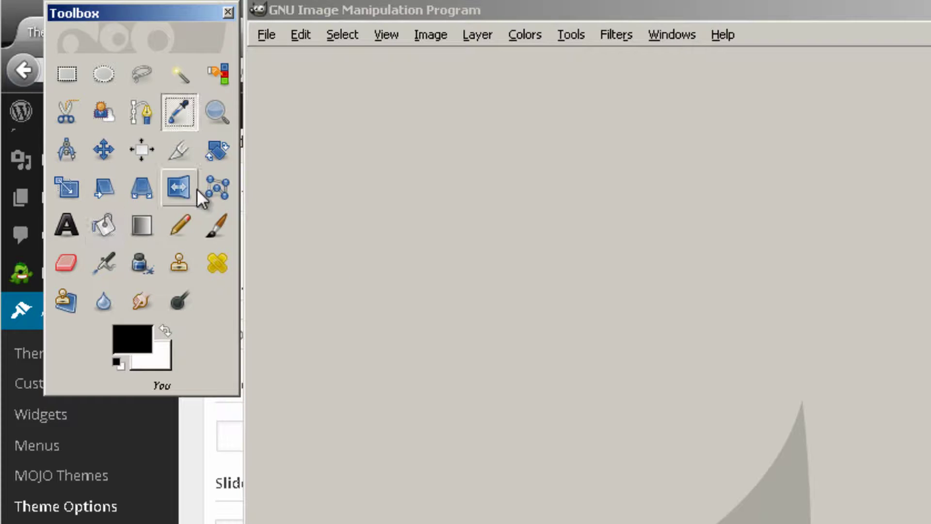
left_click(155, 75)
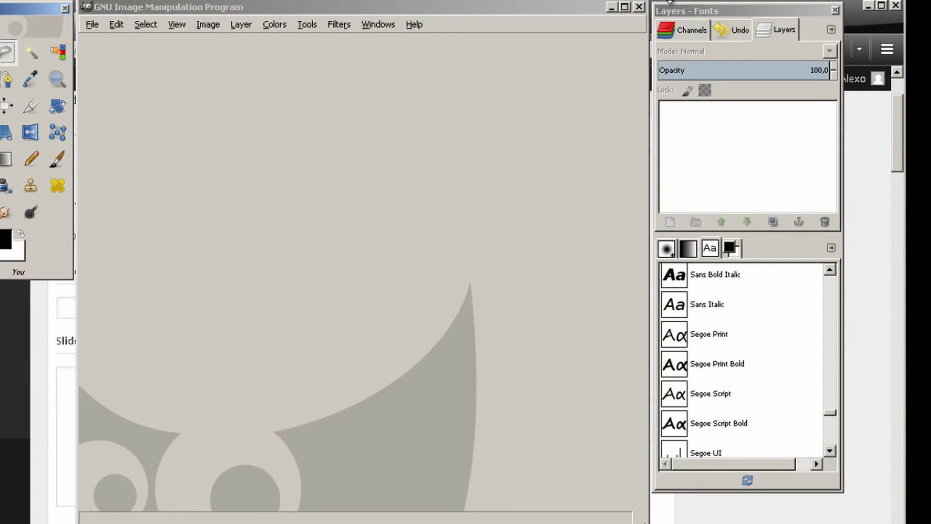
Show the brushes, select the Star brush, and look through the other available brushes.
left_click(669, 249)
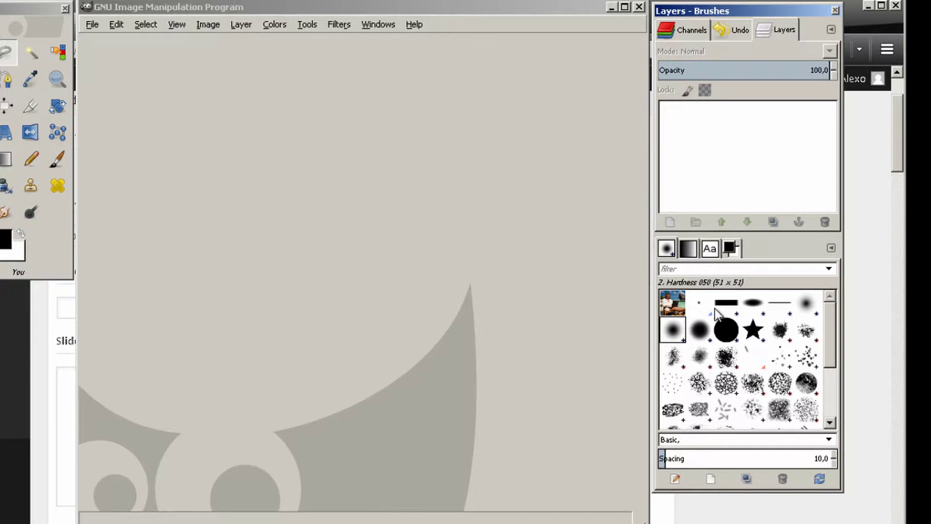
left_click(753, 330)
scroll(754, 340, "down", 3)
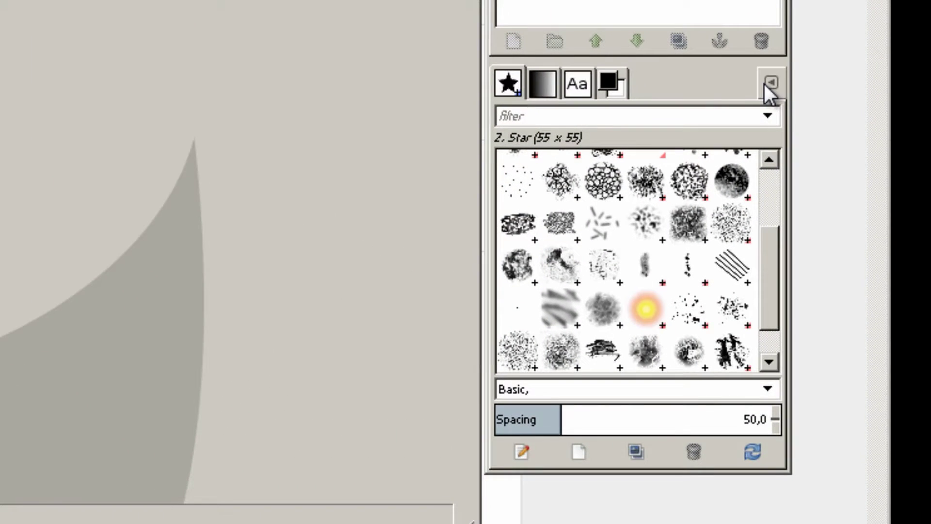
Check which dialogs can be added as tabs beside the brushes, and close the list without adding one.
left_click(770, 82)
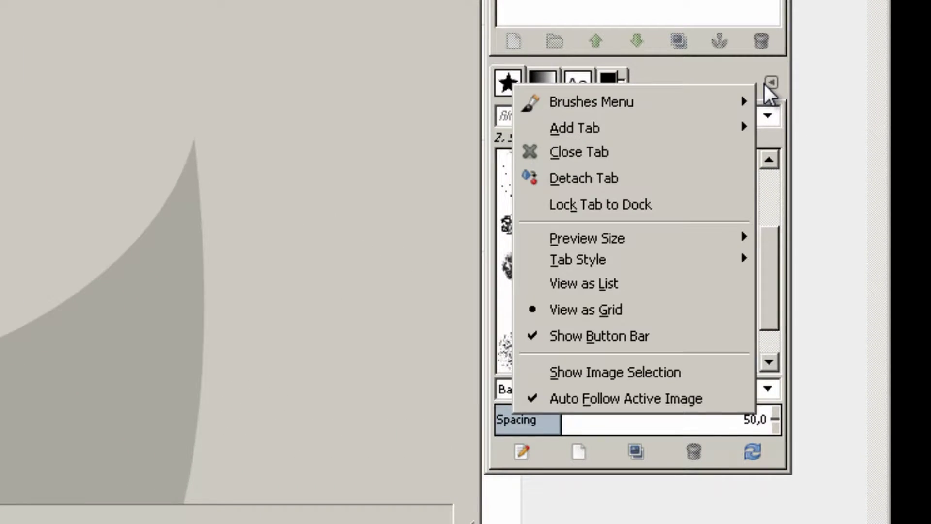
mouse_move(619, 130)
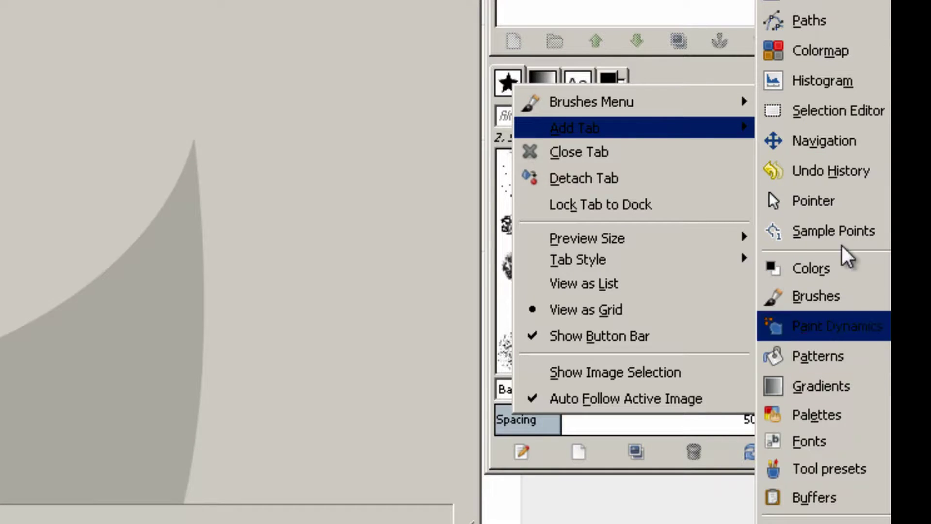
left_click(585, 27)
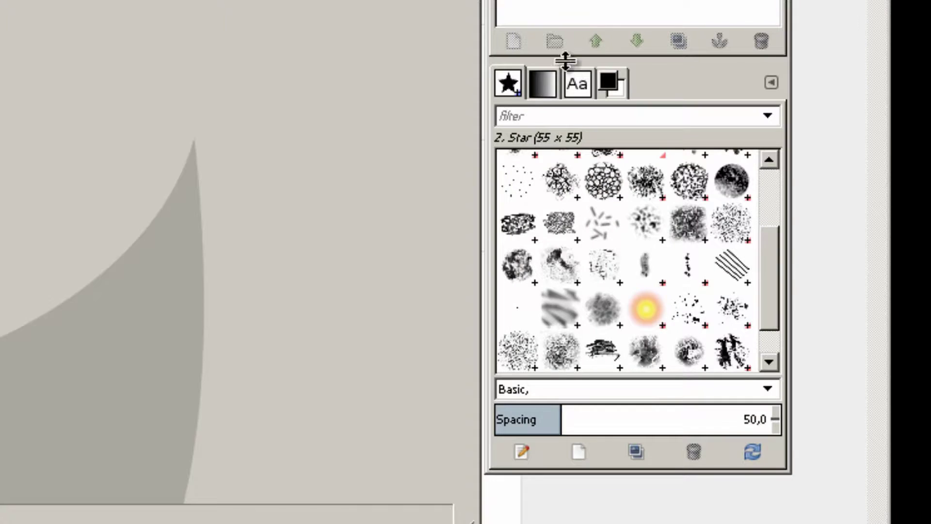
Browse the available gradients and show the list of fonts.
left_click(548, 93)
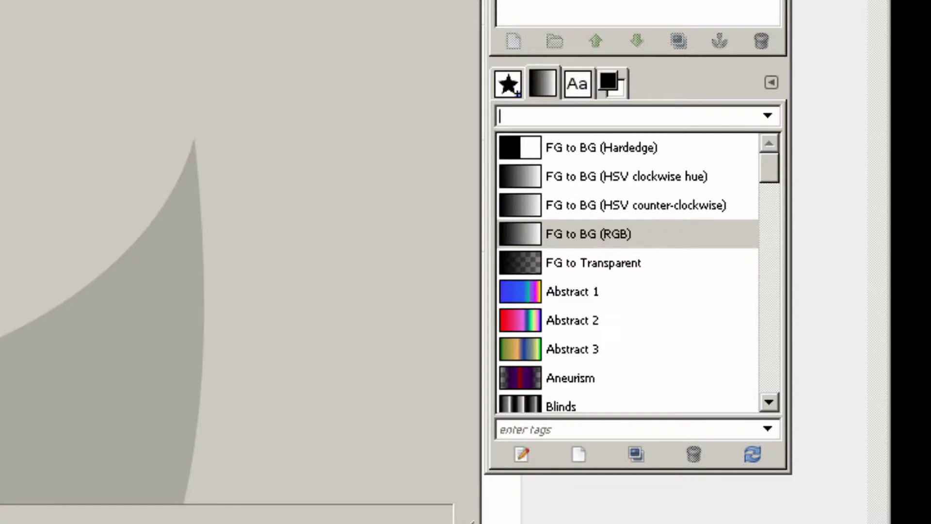
left_click_drag(769, 174, 763, 270)
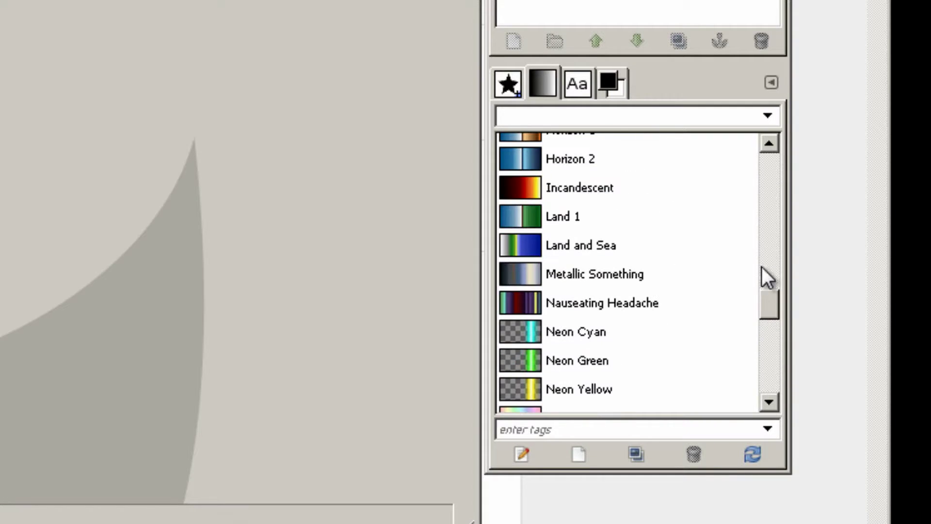
left_click(577, 80)
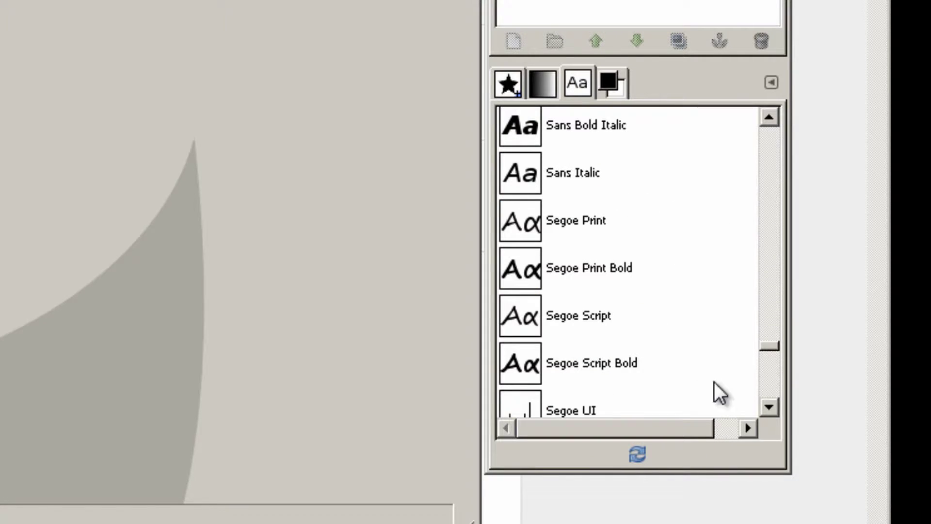
Look through the list of fonts and return to its beginning.
scroll(714, 383, "down", 1)
left_click_drag(772, 342, 723, 113)
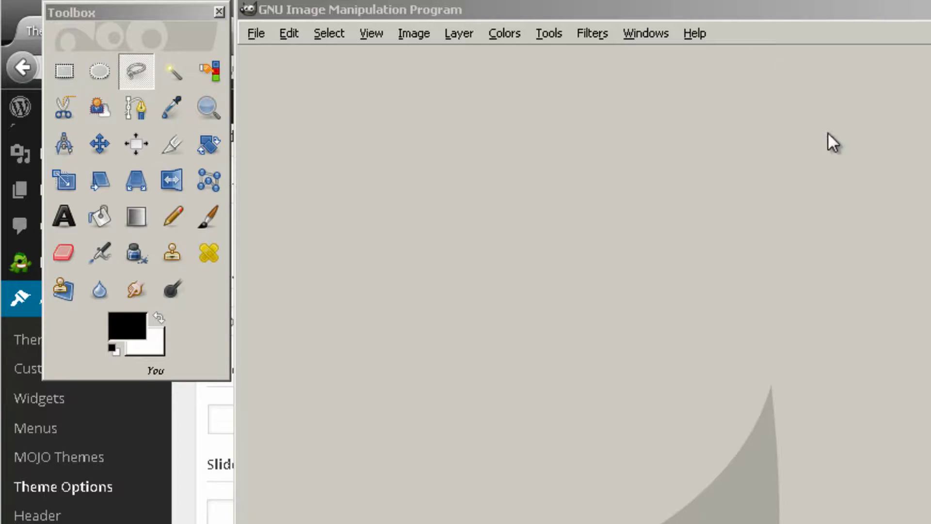
Create a new blank image 1400 px wide and 400 px high.
left_click(252, 33)
left_click(265, 57)
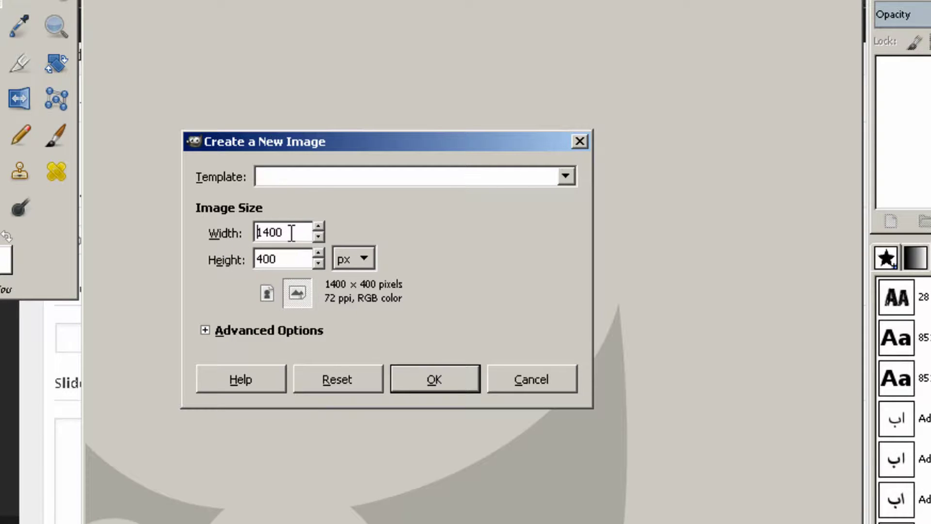
left_click(295, 261)
left_click(437, 378)
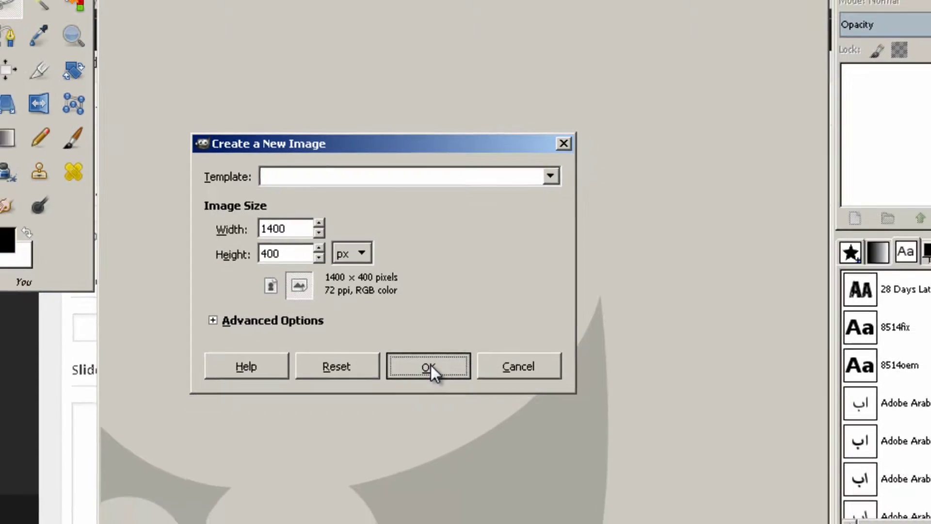
left_click(438, 377)
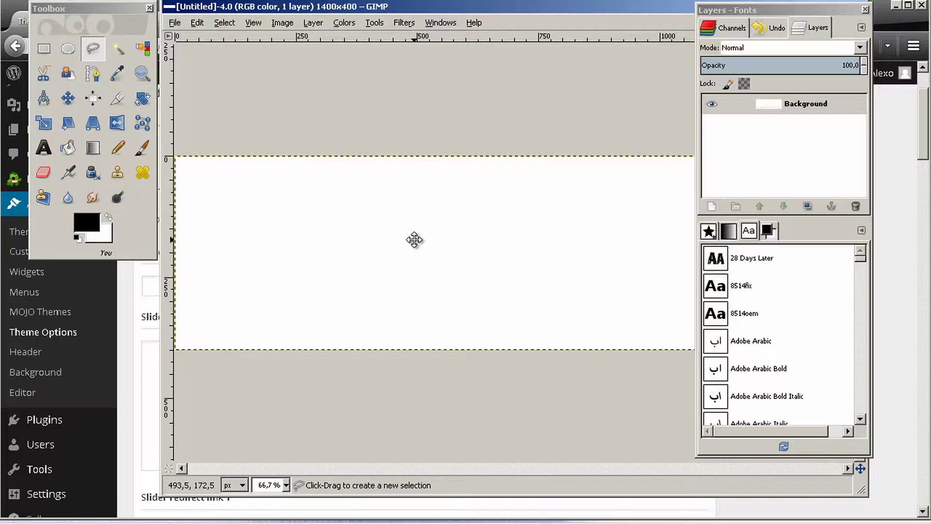
Zoom out to 45% and reposition the view so the whole blank canvas can be seen.
mouse_move(414, 239)
left_mouse_down()
mouse_move(418, 223)
mouse_move(376, 272)
mouse_move(327, 303)
mouse_move(315, 237)
mouse_move(425, 238)
mouse_move(391, 237)
left_mouse_up()
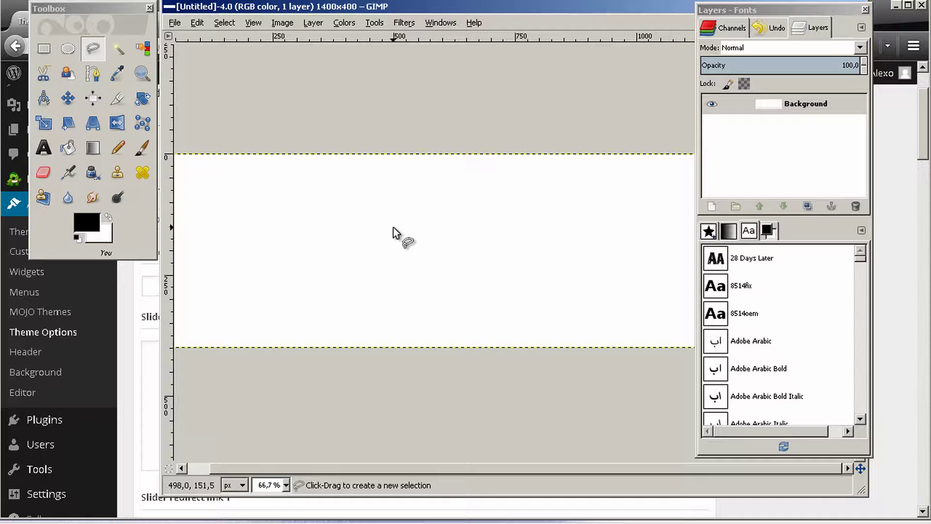
key("ctrl")
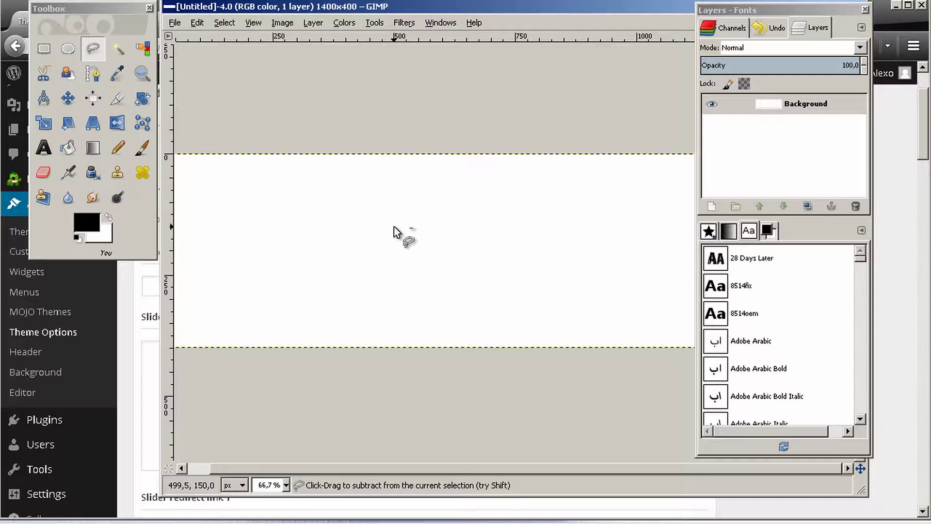
scroll(397, 233, "down", 2)
scroll(397, 233, "up", 1)
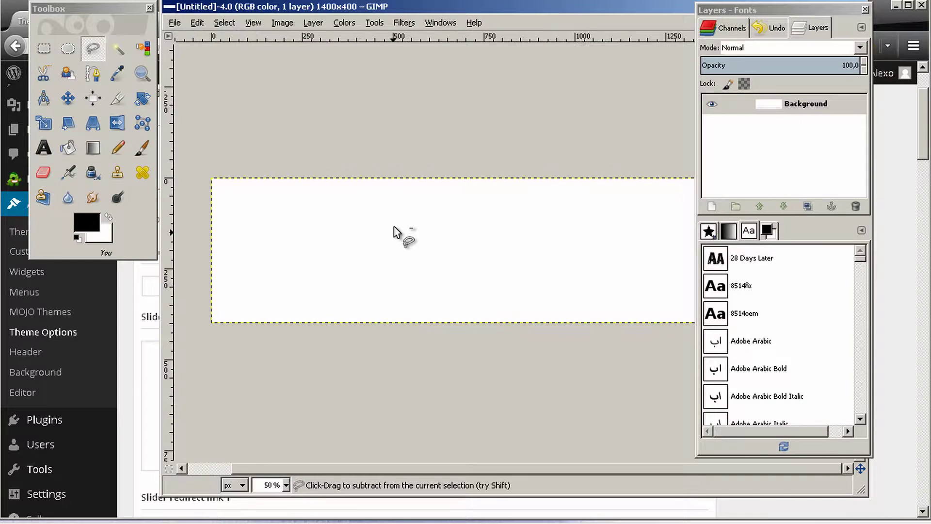
left_click(286, 485)
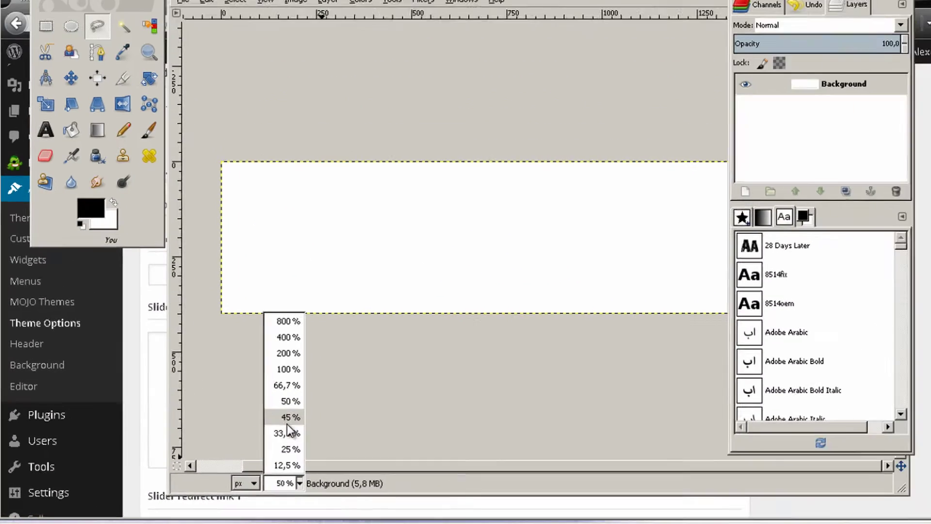
left_click(473, 350)
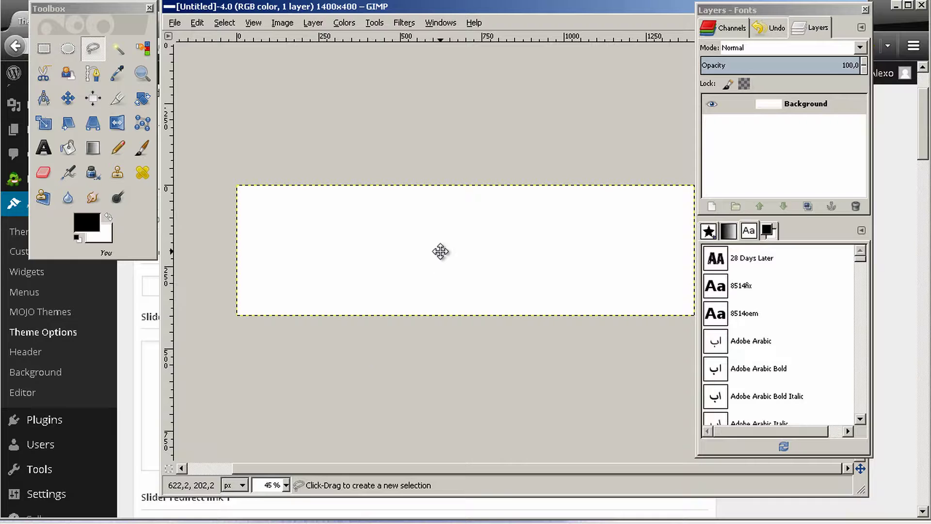
left_click_drag(441, 252, 414, 263)
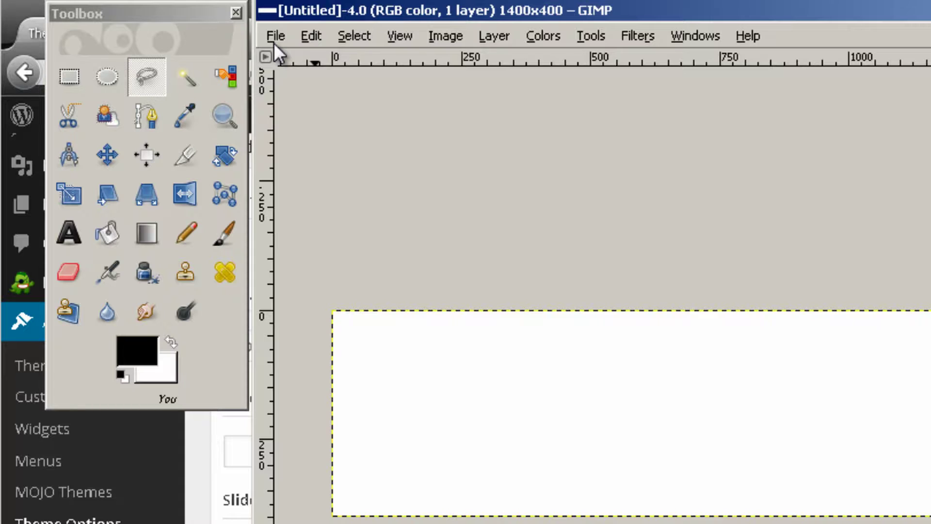
Open the image 01.jpg from the Website Course folder on the Desktop.
left_click(277, 37)
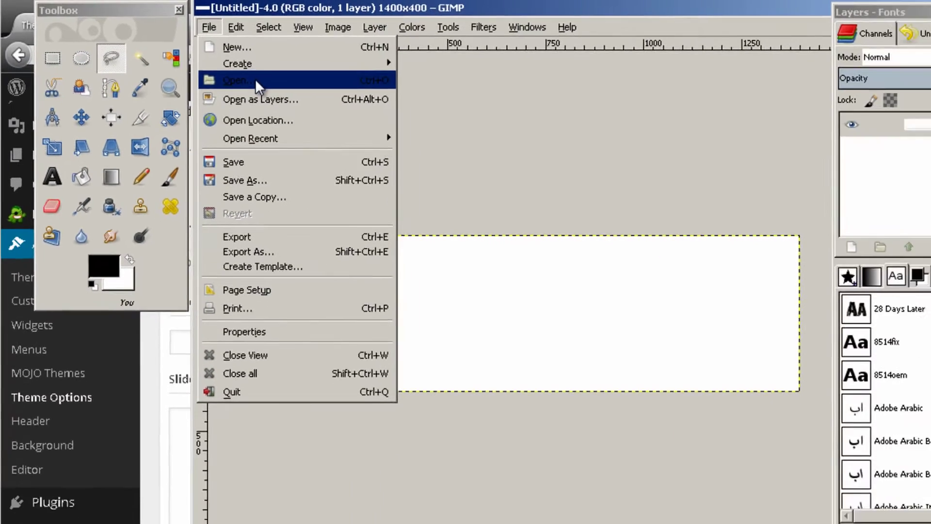
left_click(322, 105)
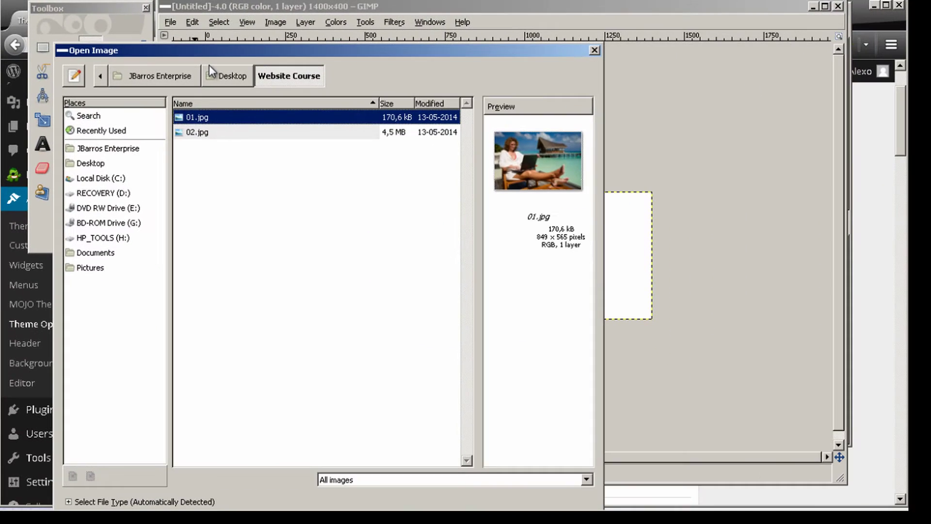
left_click(226, 131)
left_click(228, 118)
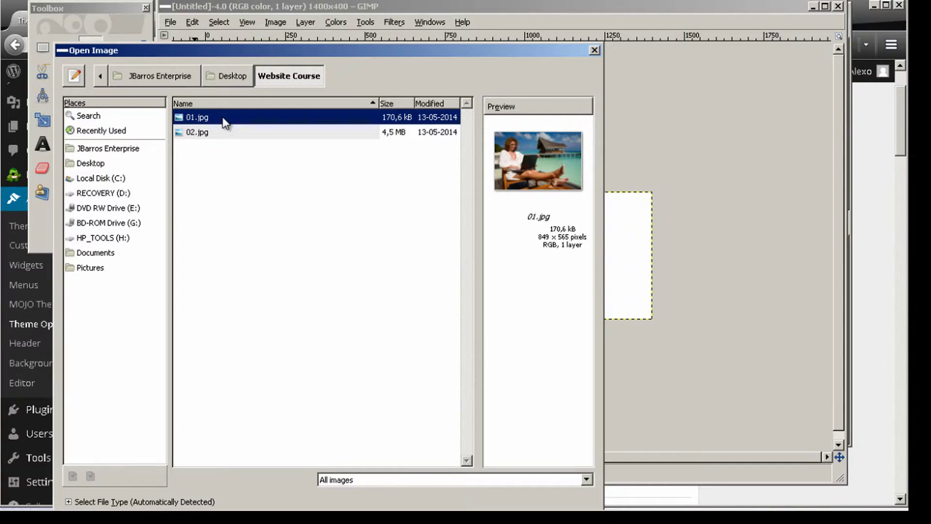
double_click(223, 118)
left_click(222, 116)
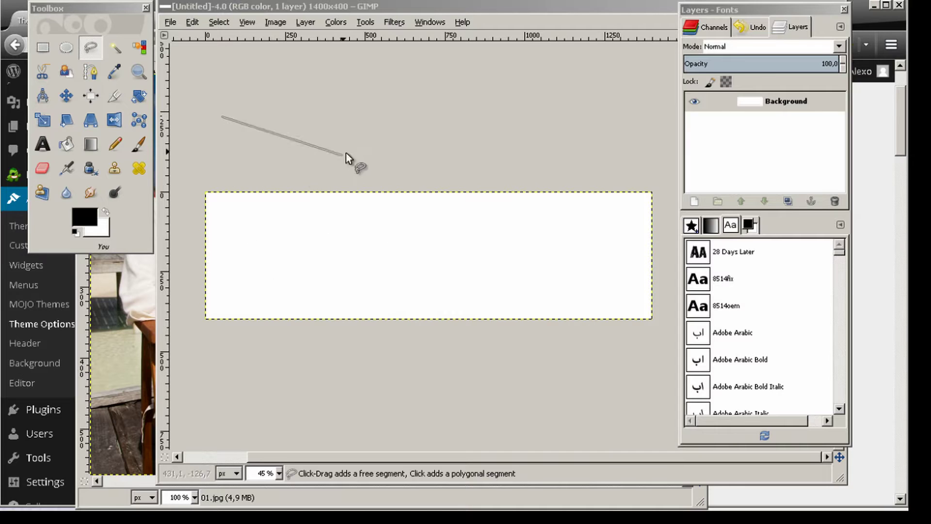
right_click(345, 153)
key("Escape")
left_click(292, 102)
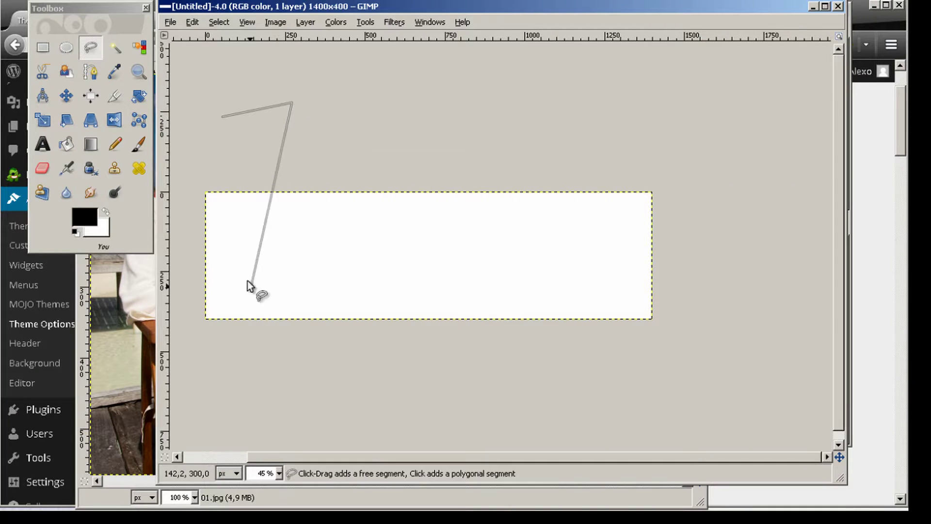
right_click(277, 145)
left_click(70, 51)
left_click(70, 51)
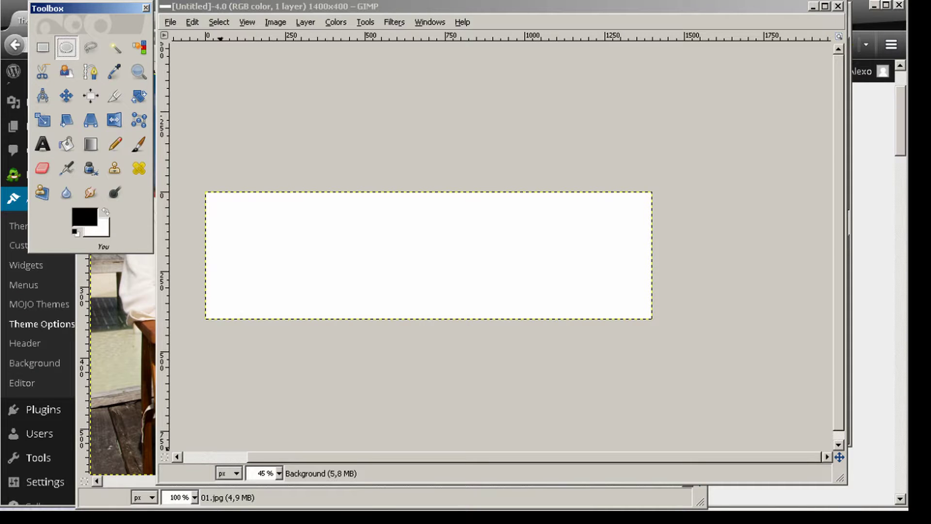
Bring the 01.jpg window in front of the blank image and move it so the whole photo is within reach.
left_click(257, 479)
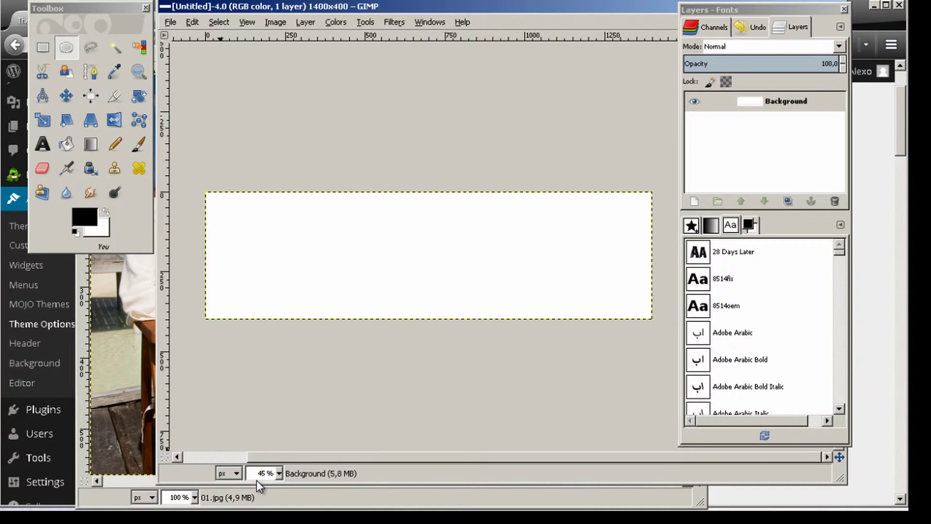
left_click(262, 505)
left_click(249, 492)
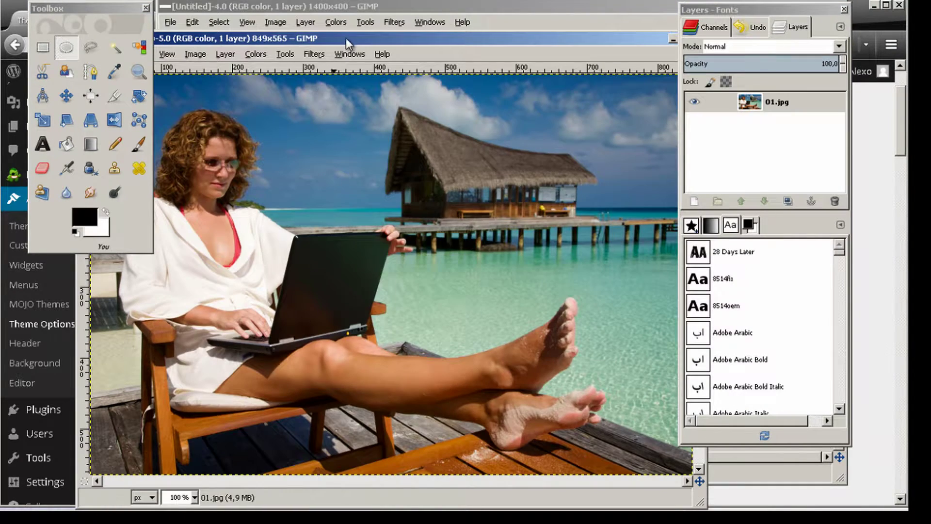
left_click_drag(345, 38, 363, 46)
left_click_drag(630, 48, 569, 66)
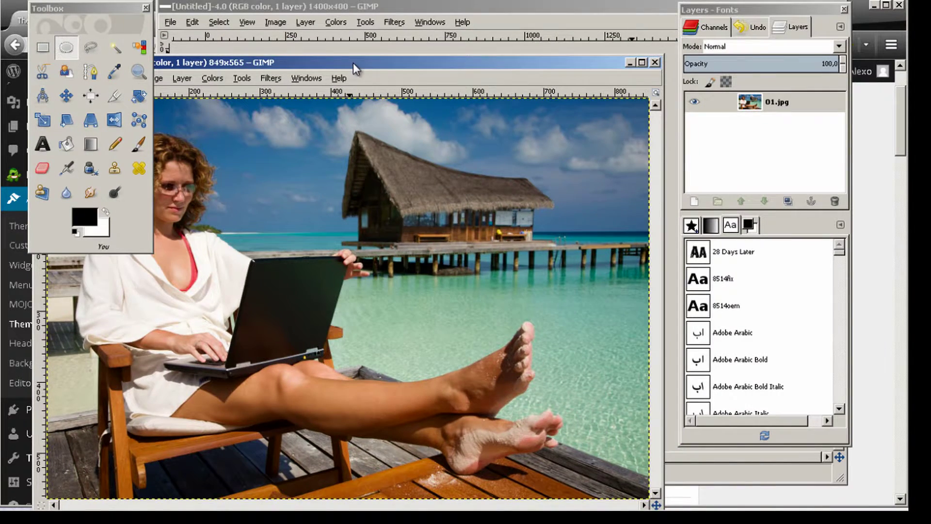
left_click_drag(353, 62, 441, 48)
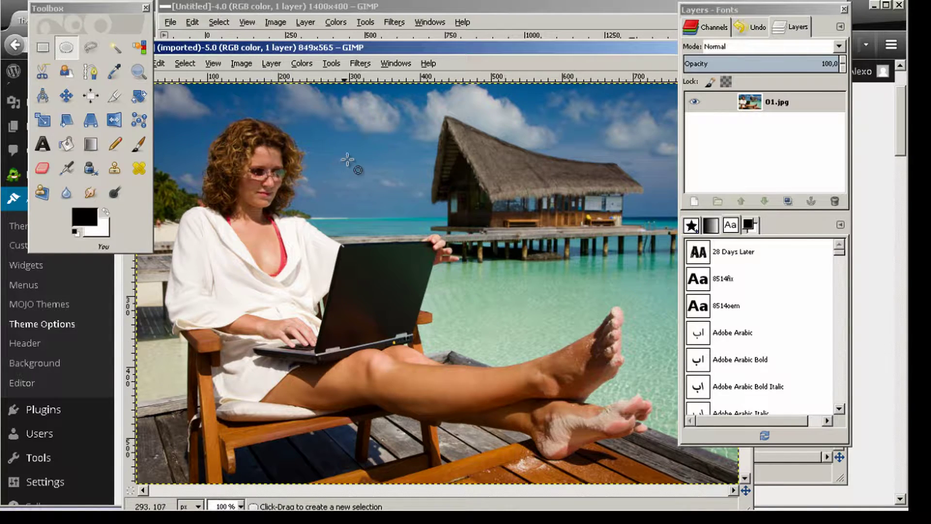
Scale the 01.jpg photo to a width of 1500 px, keeping its width and height proportional.
left_click(246, 62)
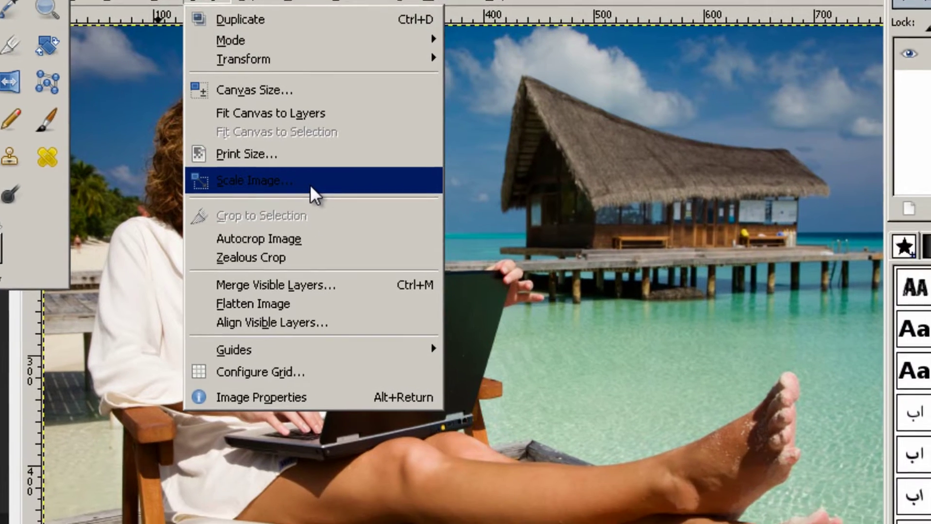
left_click(367, 237)
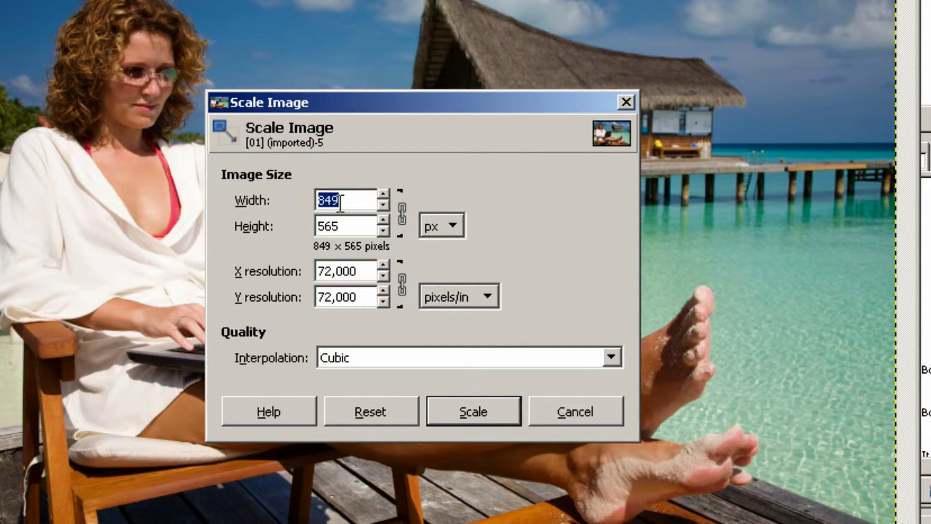
type("1500")
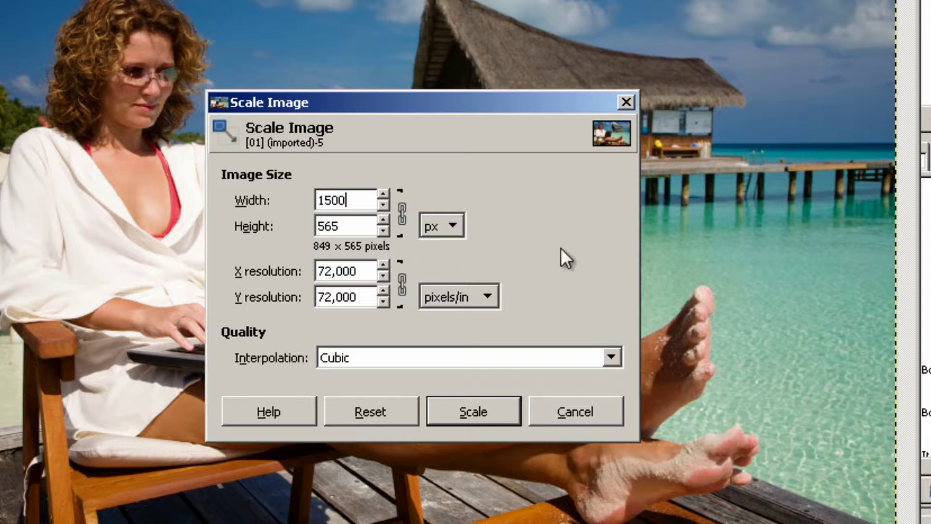
left_click(345, 270)
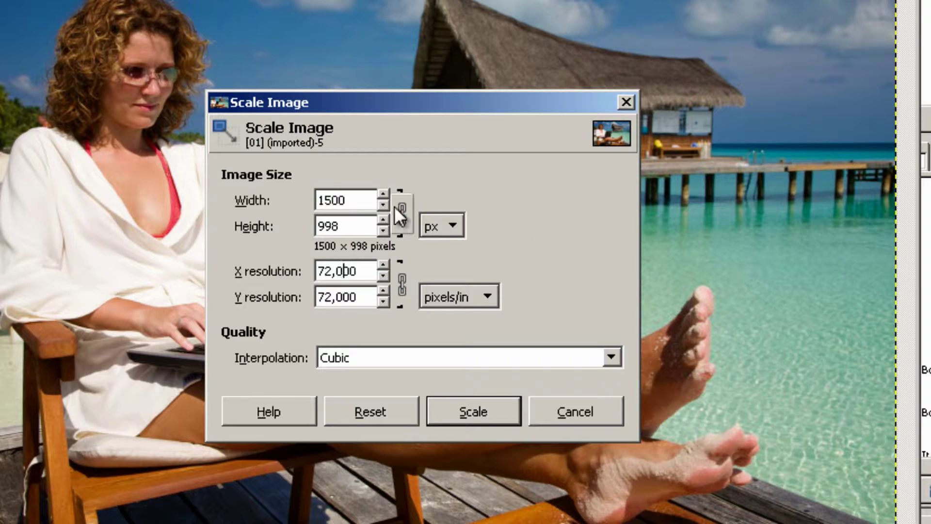
left_click(402, 218)
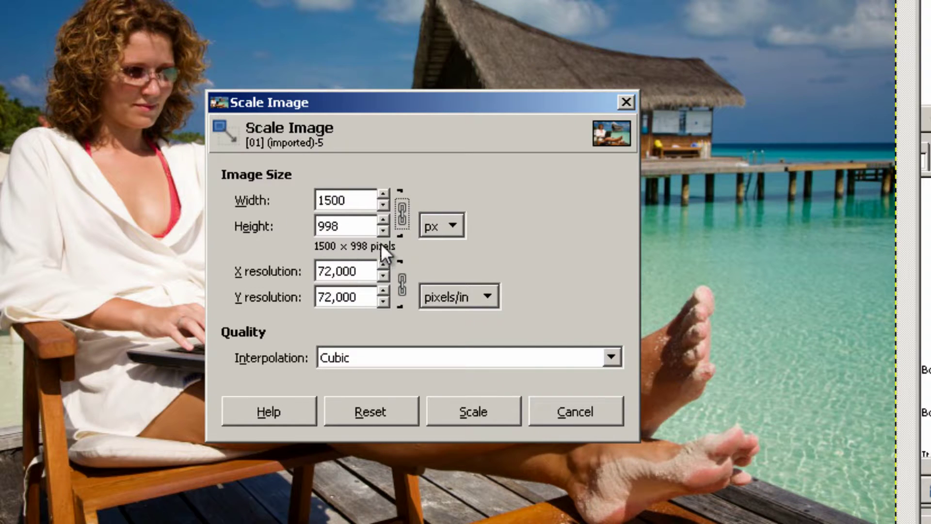
left_click(490, 412)
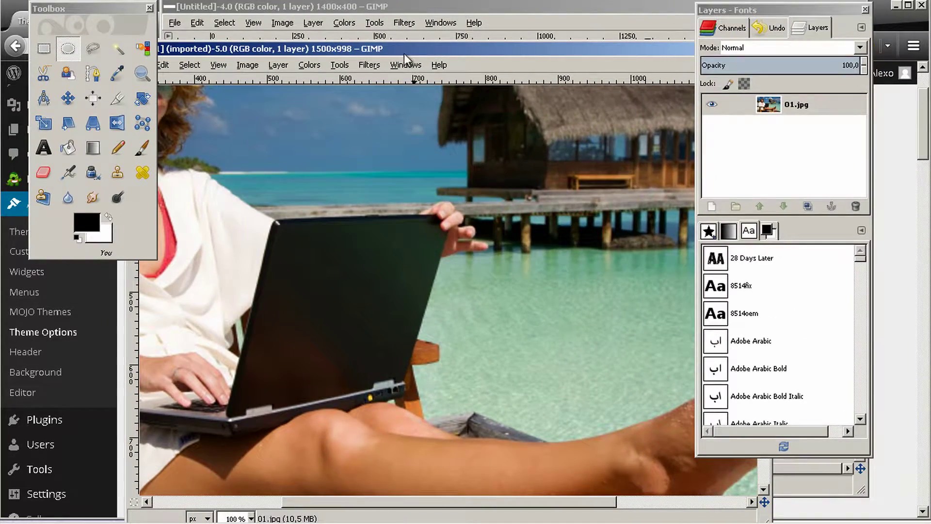
Copy the scaled photo, paste it into the blank 1400 × 400 image, and move it down to show the woman's head and the hut's roof.
key("shift+ctrl+j")
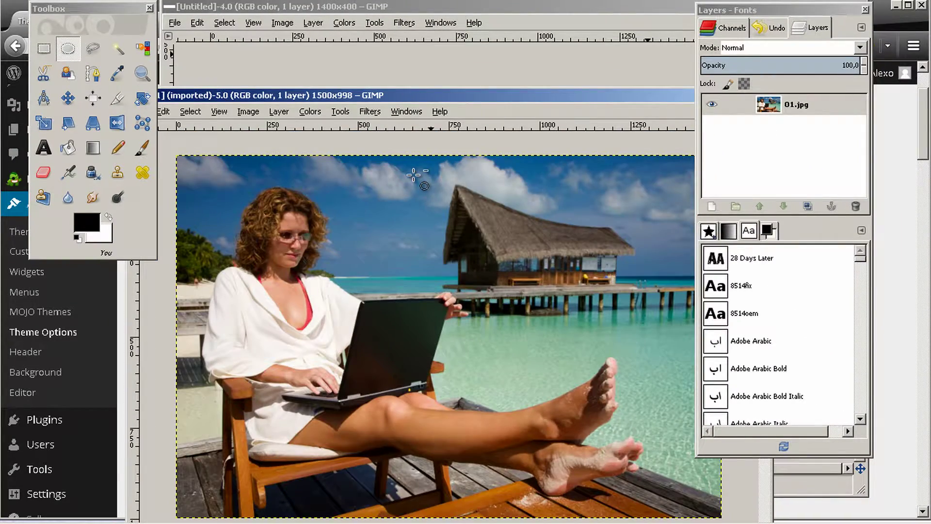
key("ctrl+c")
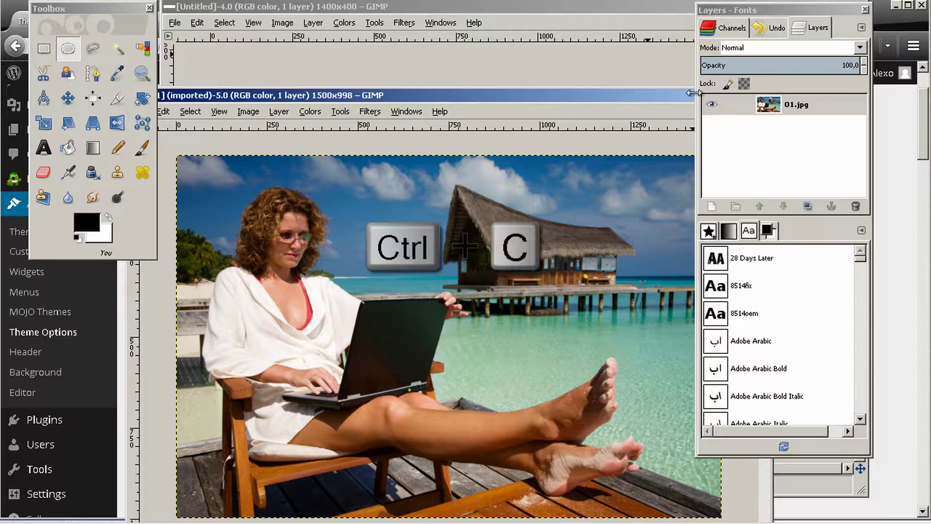
left_click(505, 74)
key("ctrl+v")
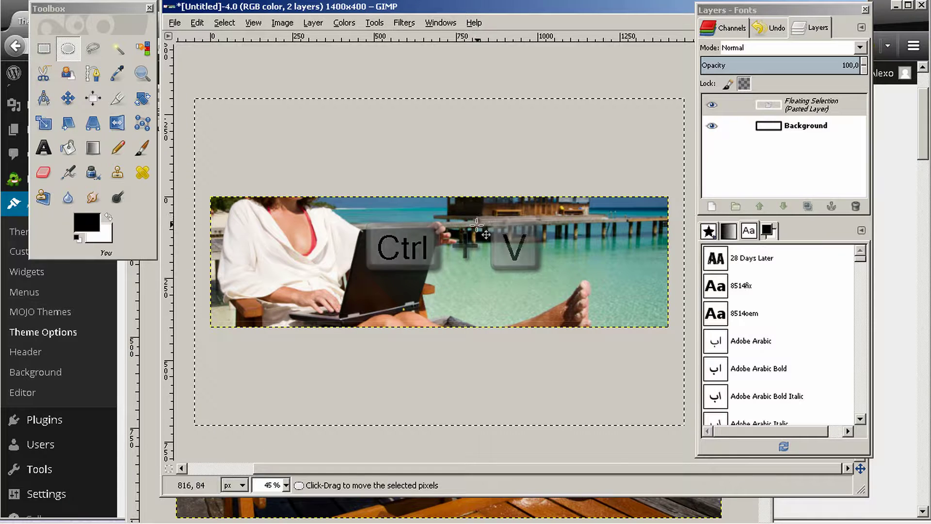
left_click_drag(475, 218, 482, 277)
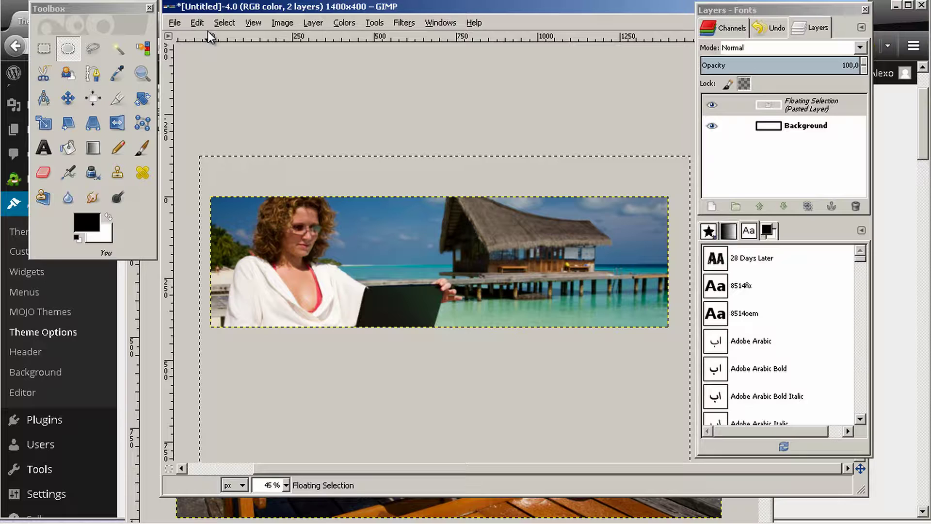
Start exporting the 1400 × 400 image and choose the Website Course folder on the Desktop as its destination.
left_click(175, 24)
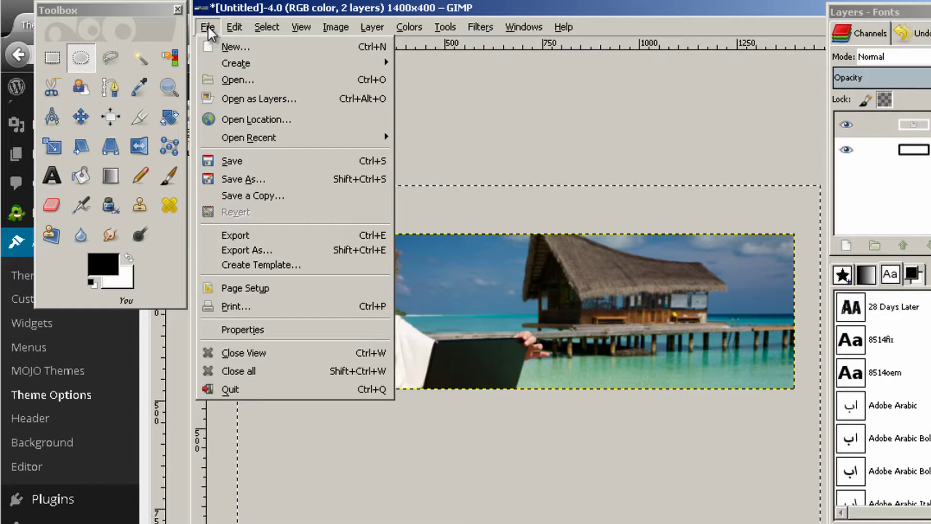
left_click(343, 246)
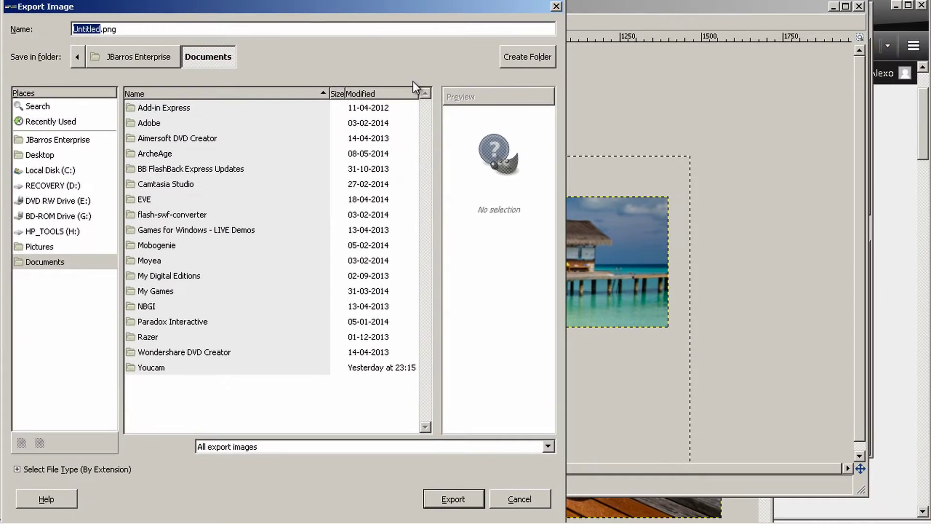
left_click(40, 139)
left_click(40, 155)
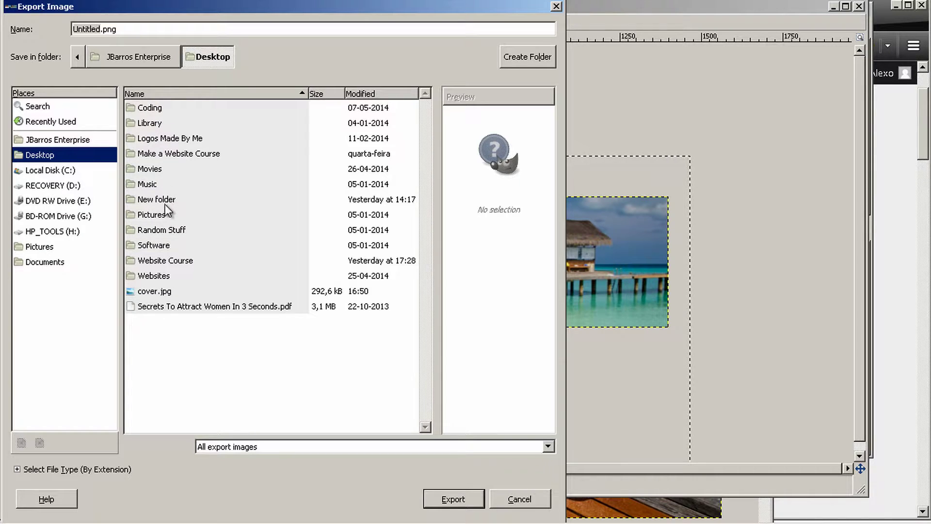
double_click(162, 261)
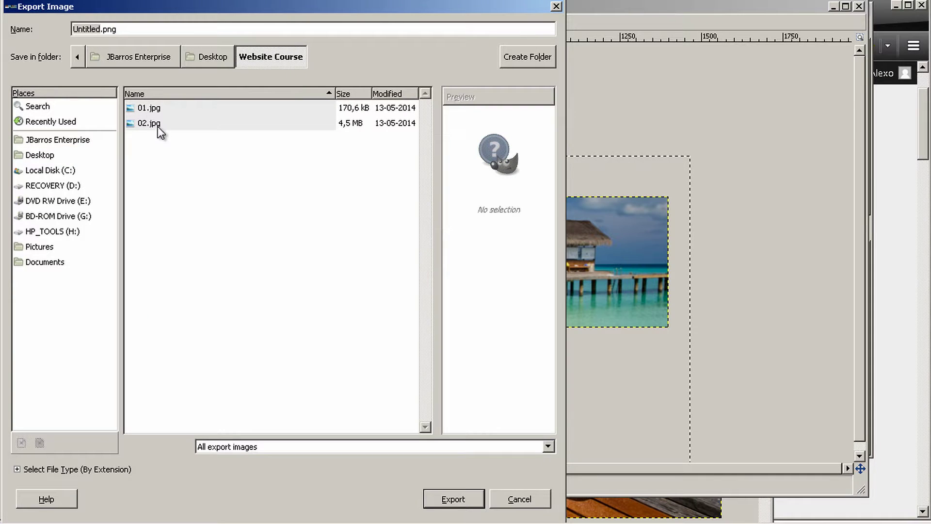
Set the export file type to JPEG image.
left_click(17, 470)
scroll(547, 363, "down", 1)
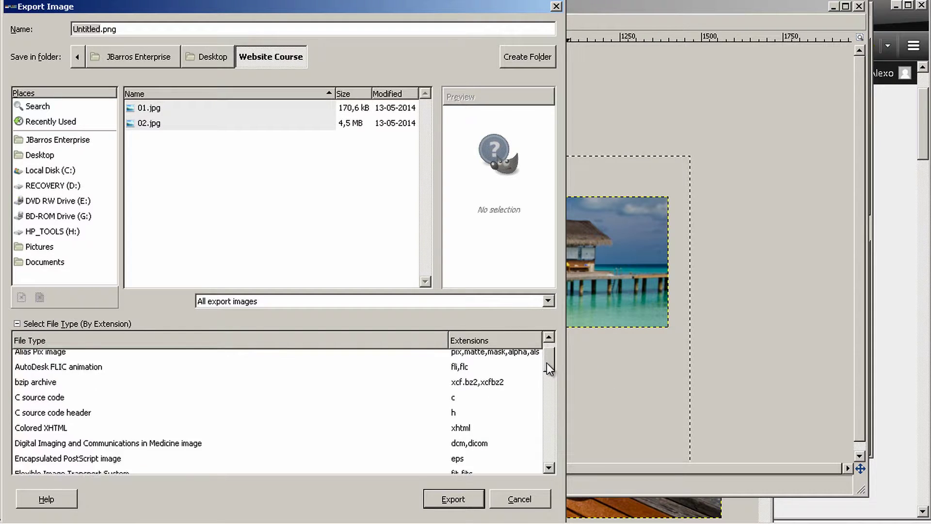
left_click_drag(546, 363, 547, 401)
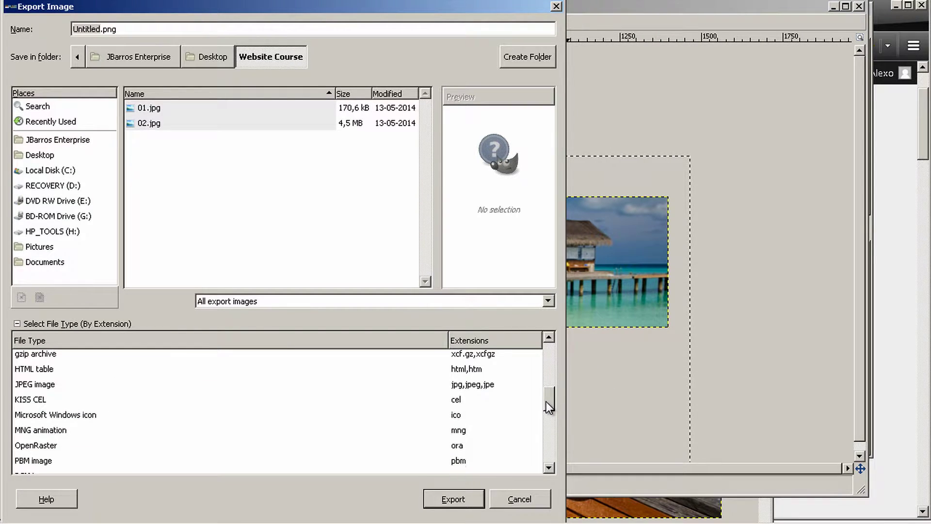
left_click(505, 385)
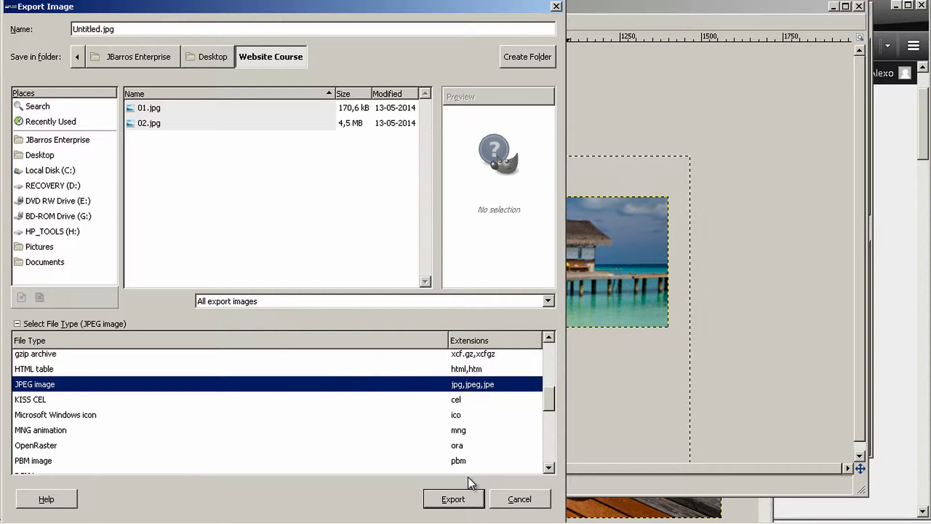
left_click(182, 319)
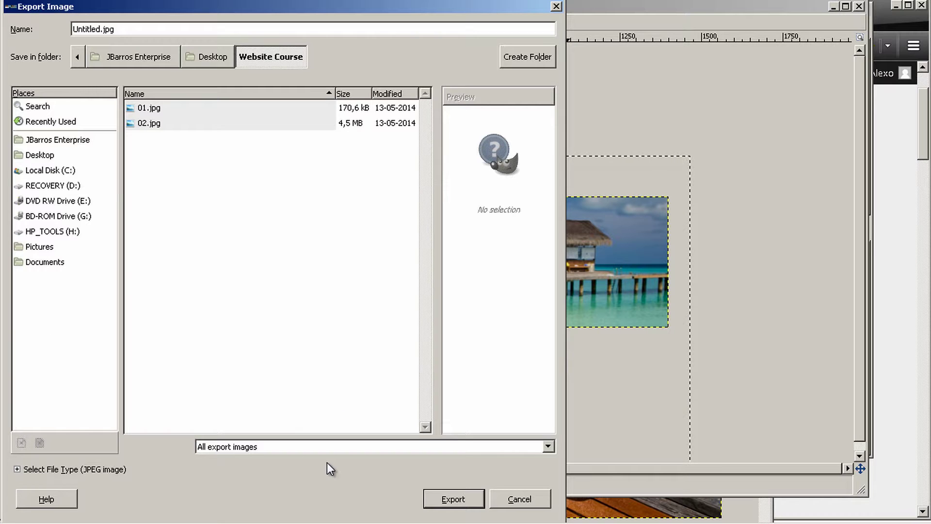
Name the file girlonbeach.jpg and export it as a JPEG.
left_click_drag(101, 29, 117, 29)
left_click(99, 29)
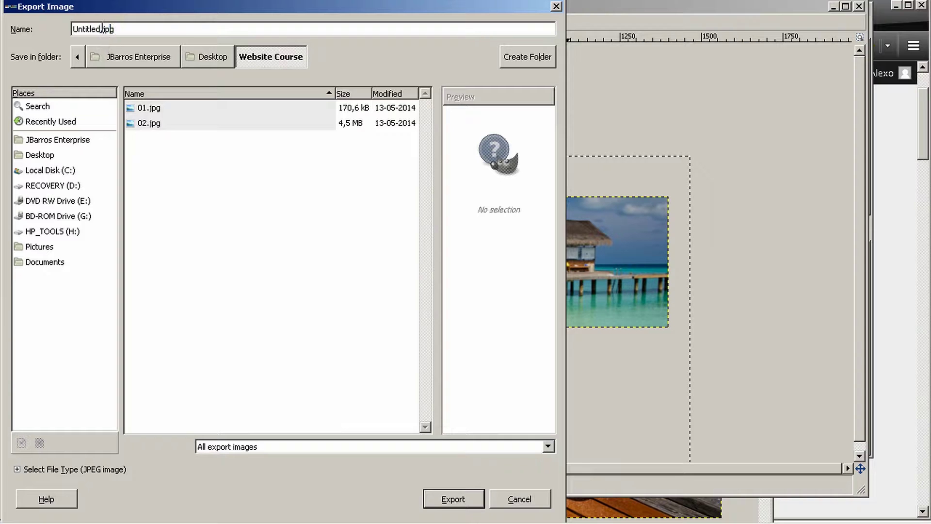
left_click_drag(99, 29, 54, 30)
type("girlonbea")
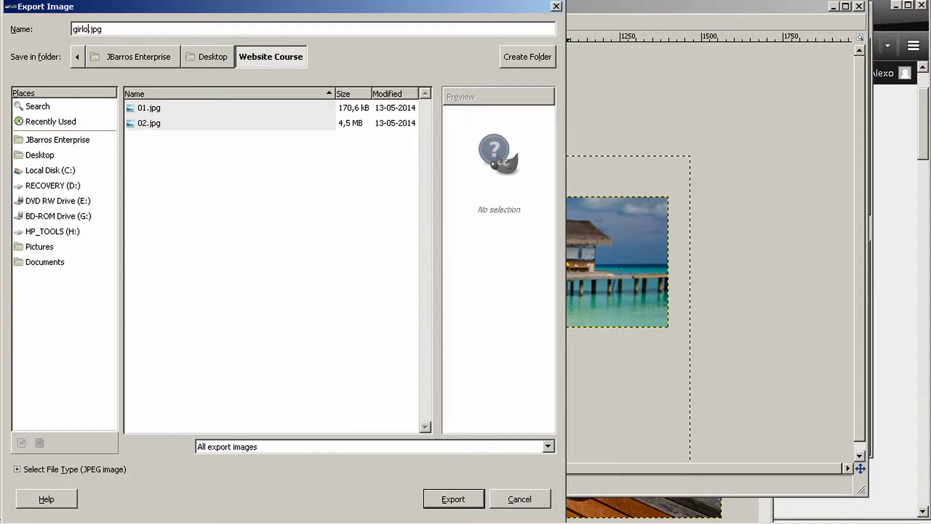
type("ch")
left_click(444, 500)
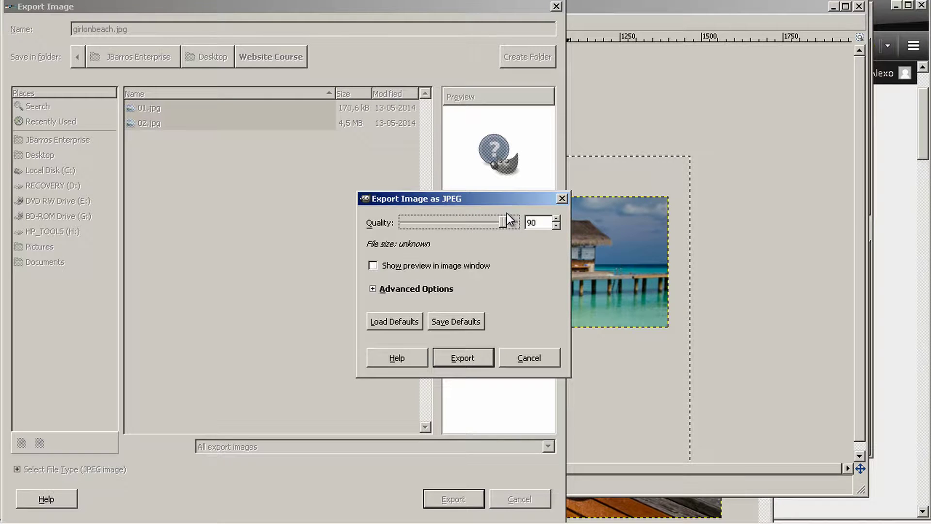
left_click(473, 360)
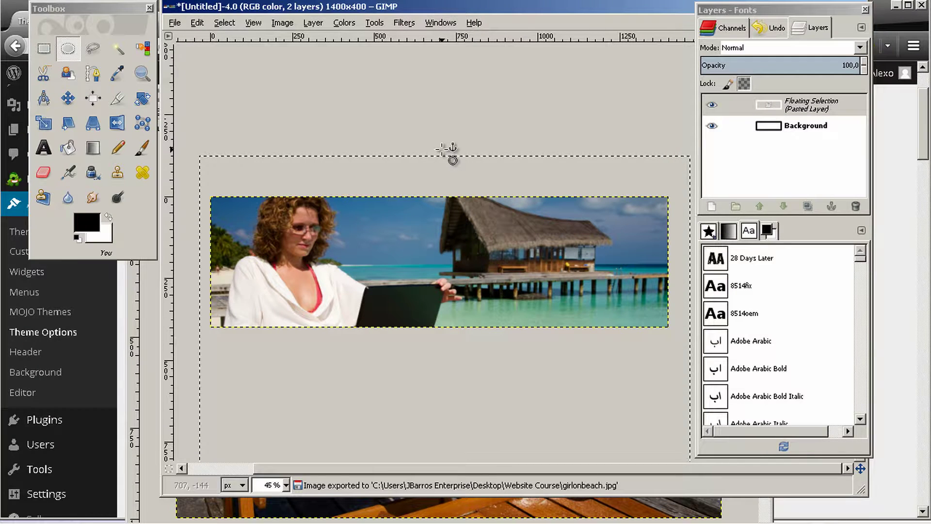
Open the image 02.jpg from the Website Course folder and convert it to the RGB working space.
left_click(174, 23)
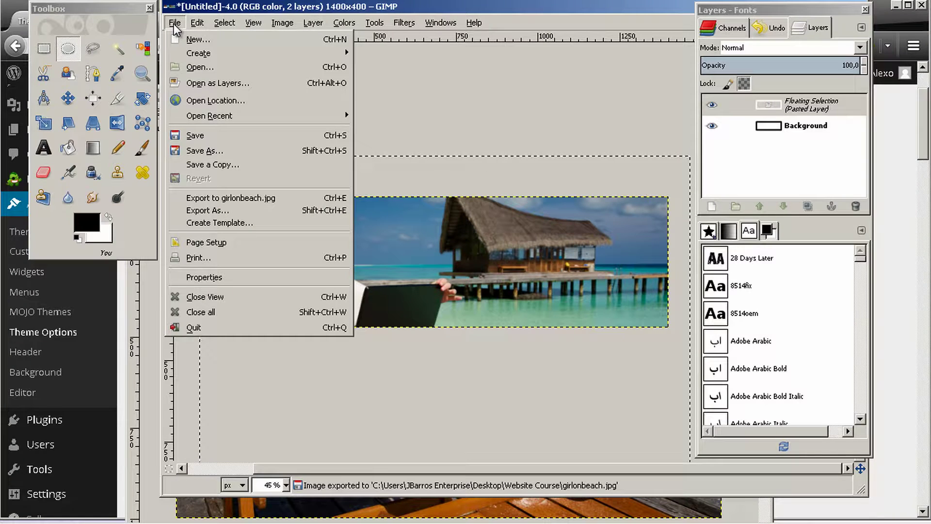
left_click(231, 68)
left_click(220, 137)
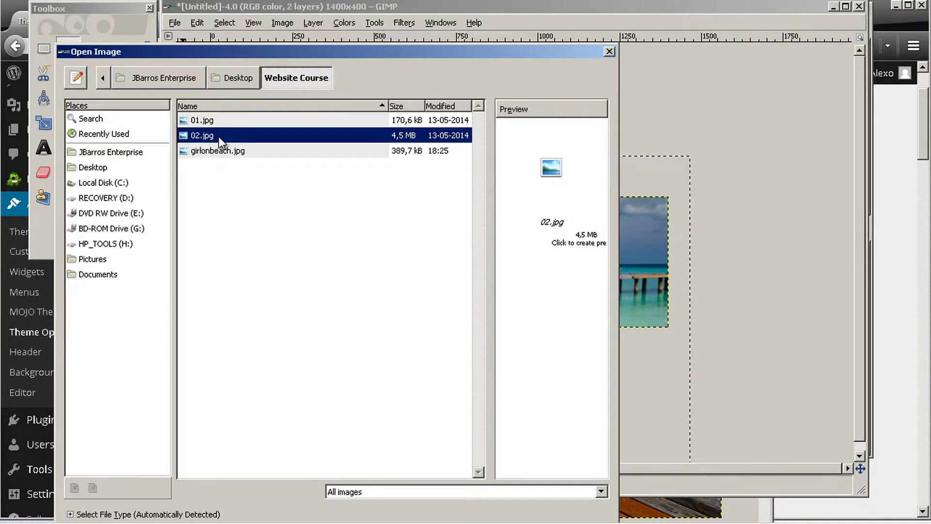
double_click(219, 136)
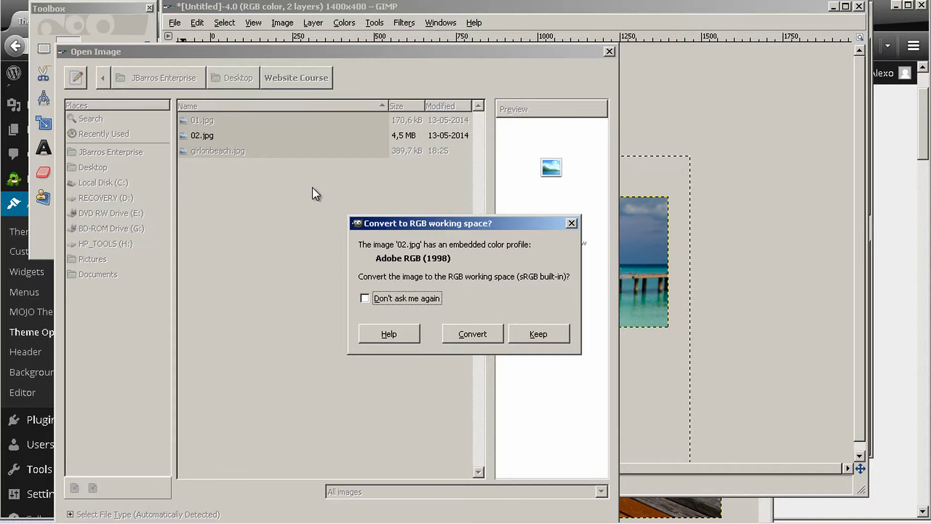
left_click(492, 334)
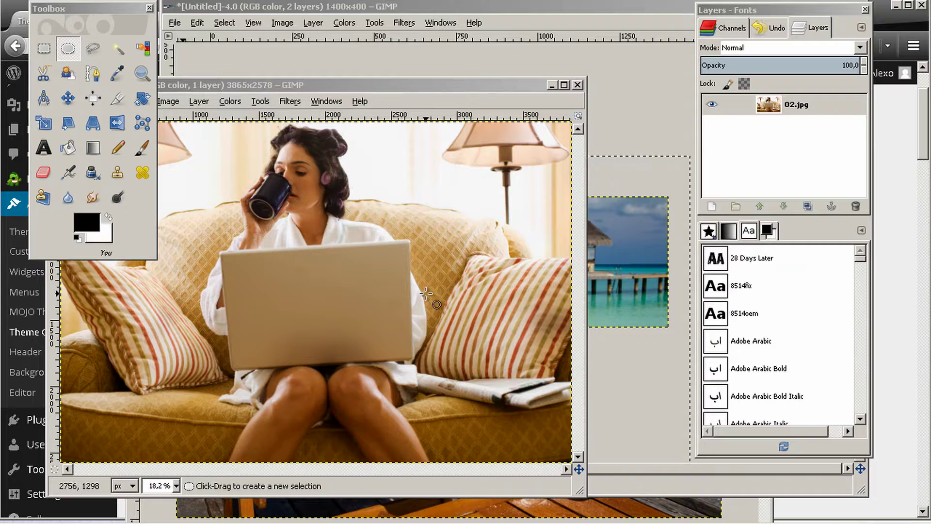
Scale the 02.jpg photo to a width of 1500 px, keeping its width and height proportional.
left_click_drag(248, 85, 374, 88)
left_click(299, 106)
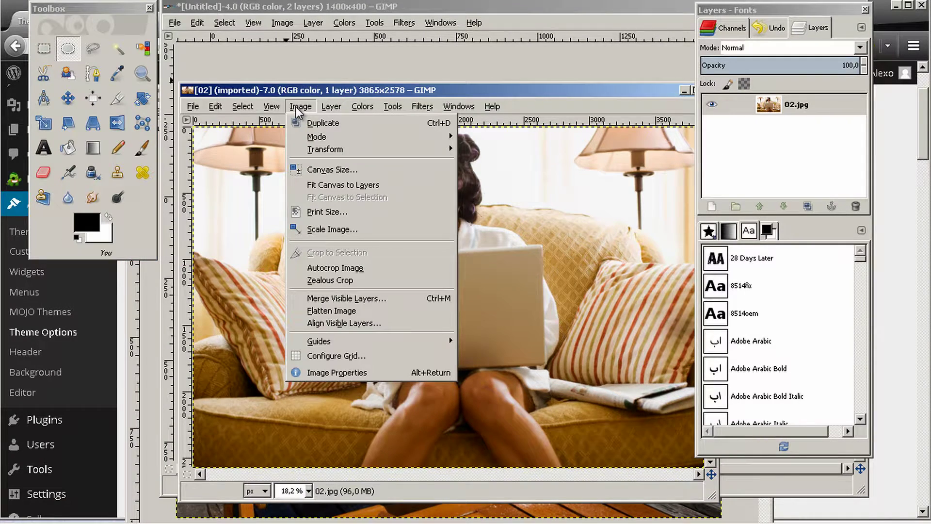
left_click(342, 231)
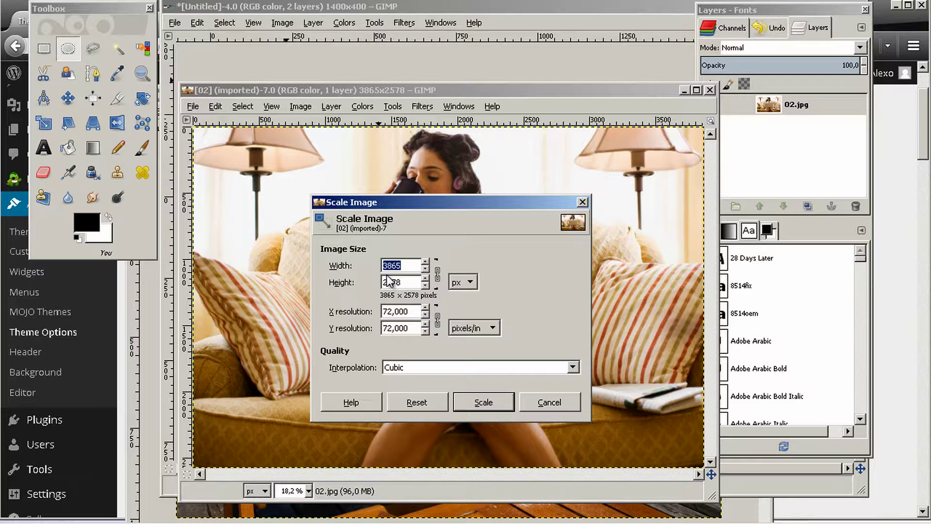
type("1500")
left_click(406, 282)
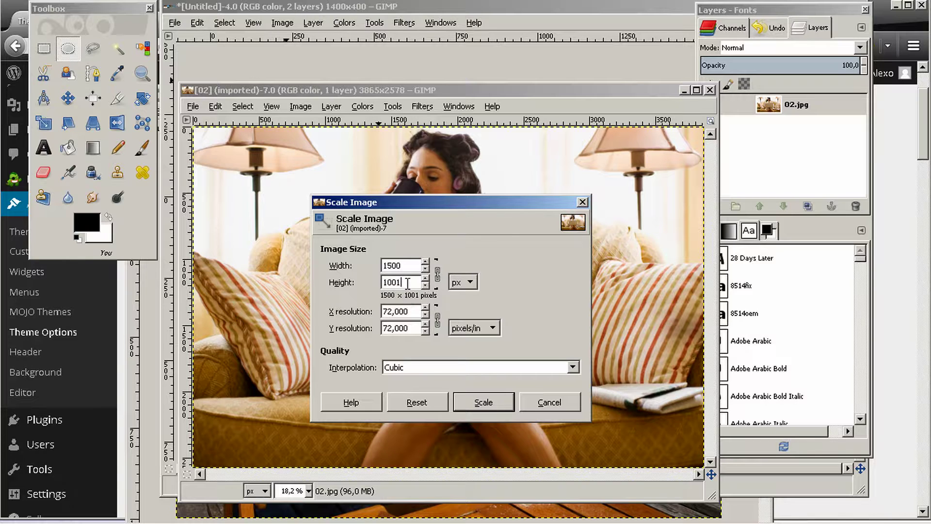
left_click(469, 406)
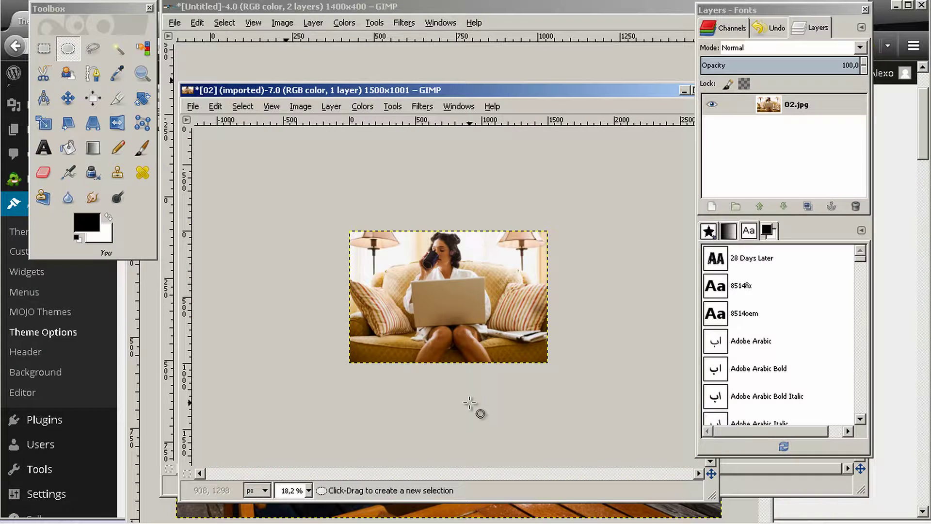
Copy the scaled sofa photo and paste it over the beach photo in the 1400 × 400 image.
key("ctrl+c")
scroll(462, 315, "up", 3)
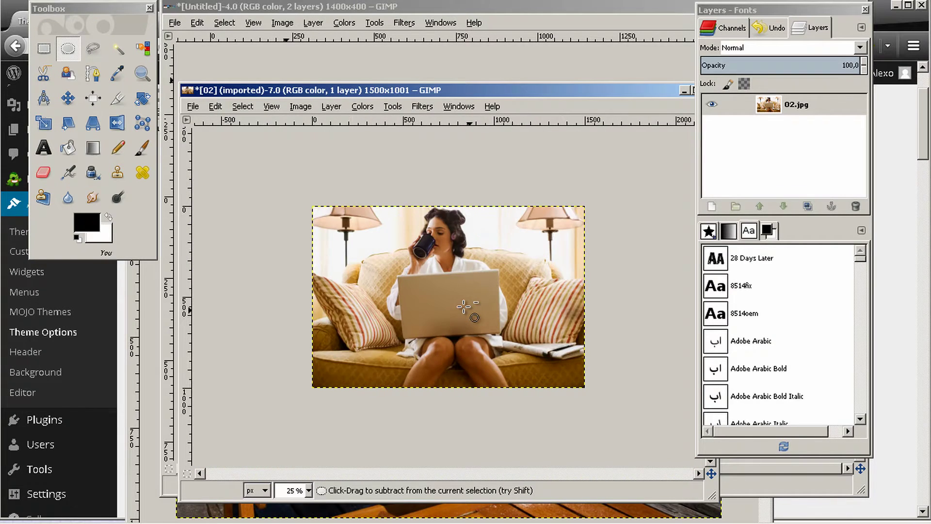
left_click(485, 80)
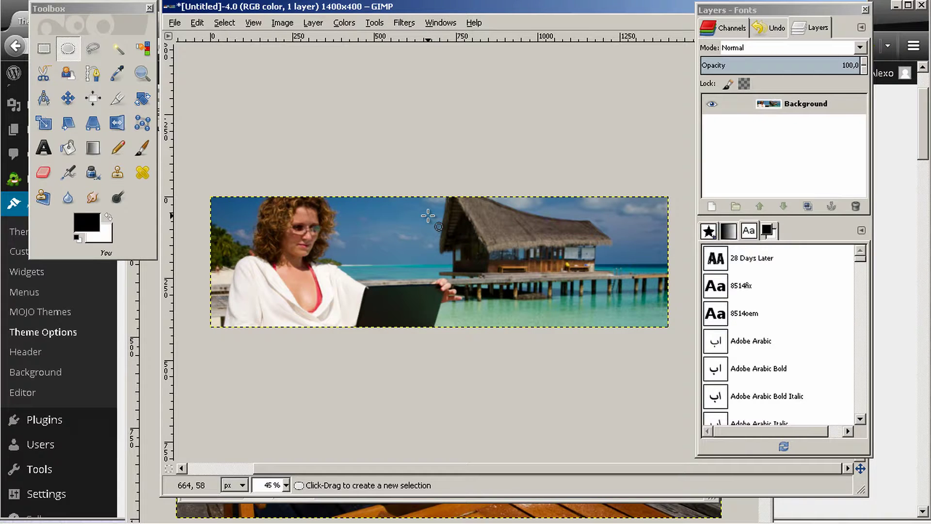
key("ctrl+v")
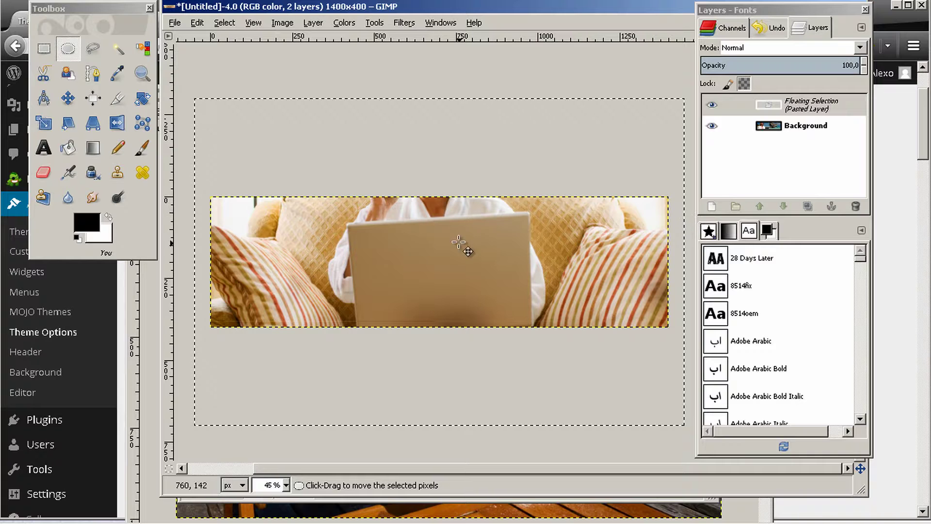
Move the pasted photo down and fine-tune its position so the woman's face, cup and laptop top show within the banner.
left_click_drag(408, 210, 398, 281)
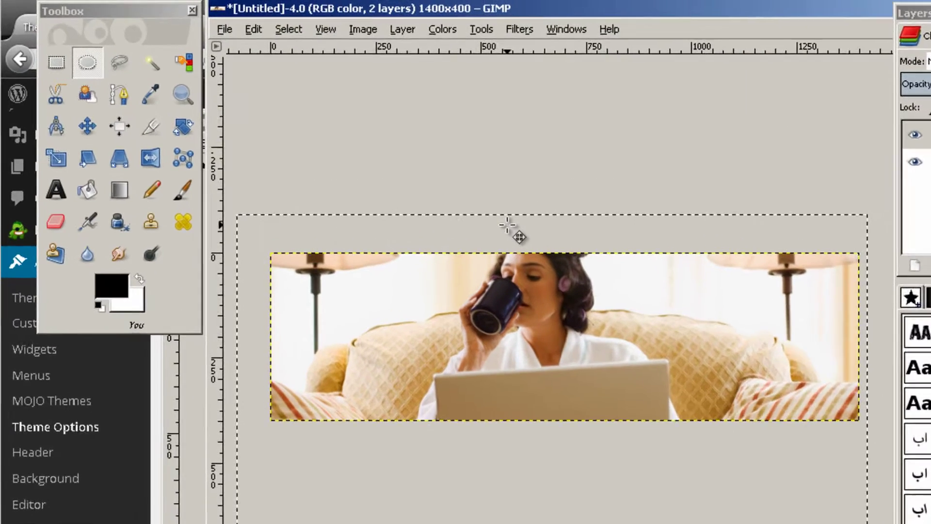
left_click(85, 127)
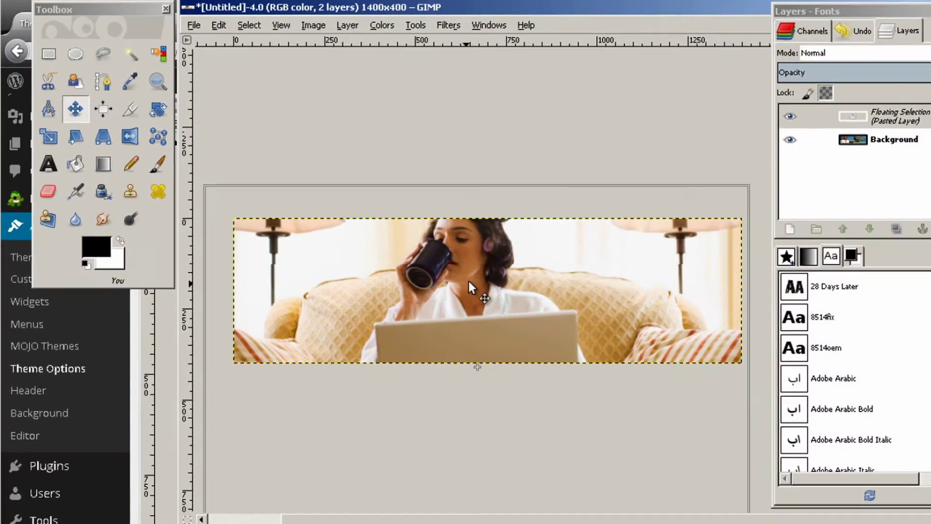
left_click_drag(469, 281, 473, 292)
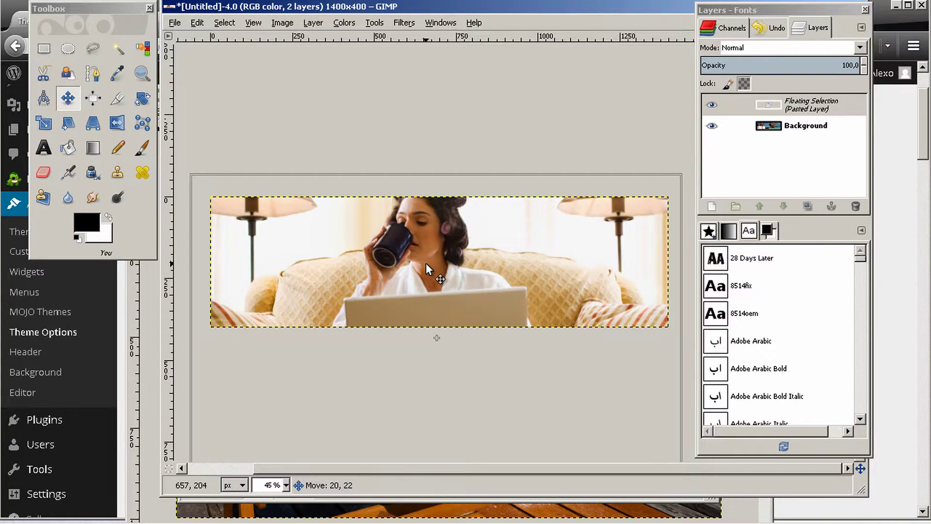
left_click_drag(426, 263, 425, 258)
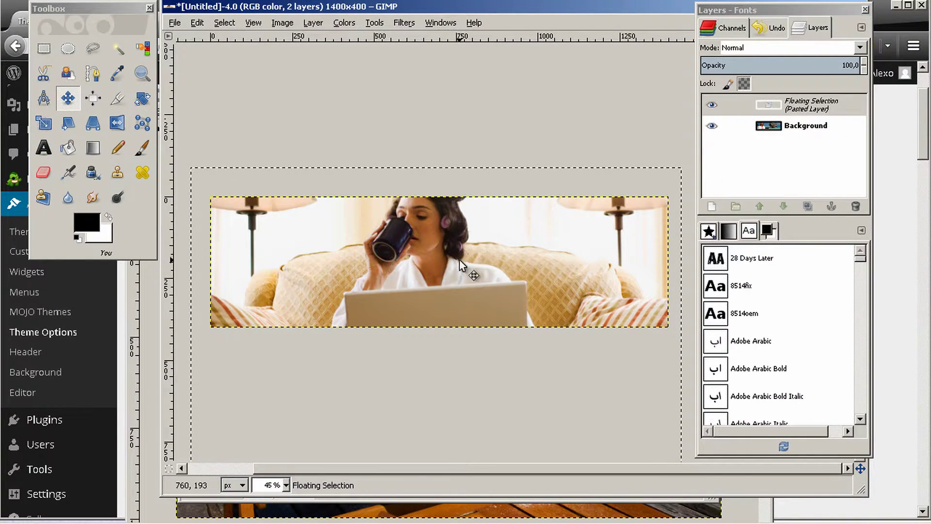
Export the banner as girlonsofa.jpg to the Website Course folder at JPEG quality 100, and switch back to WordPress Theme Options in the browser.
left_click(176, 22)
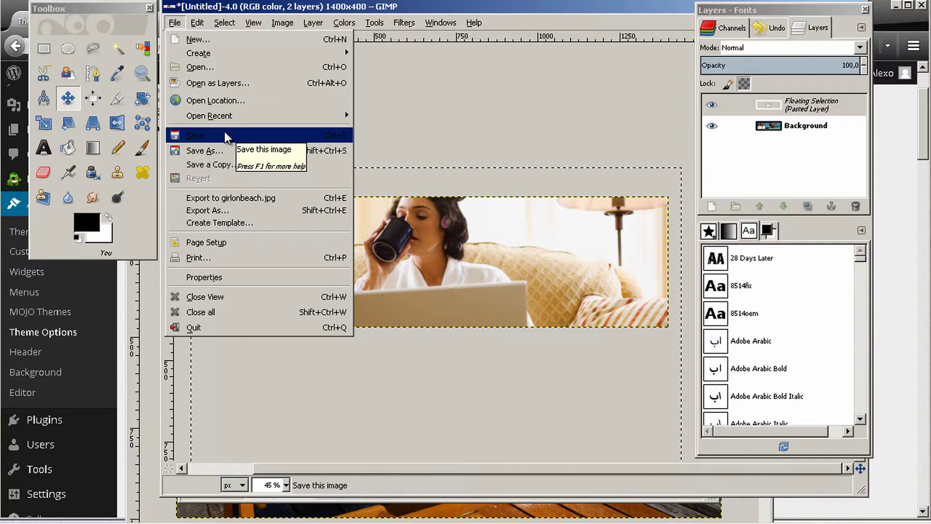
left_click(240, 209)
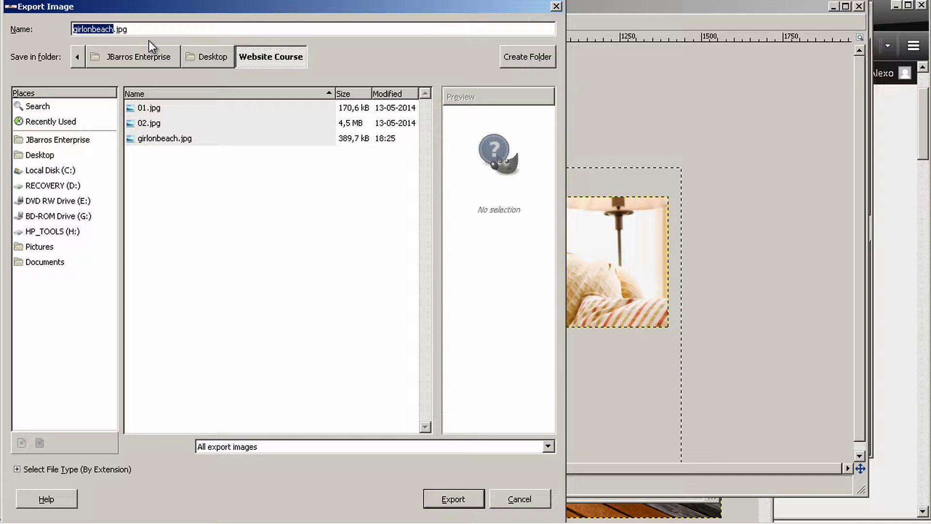
type("girl")
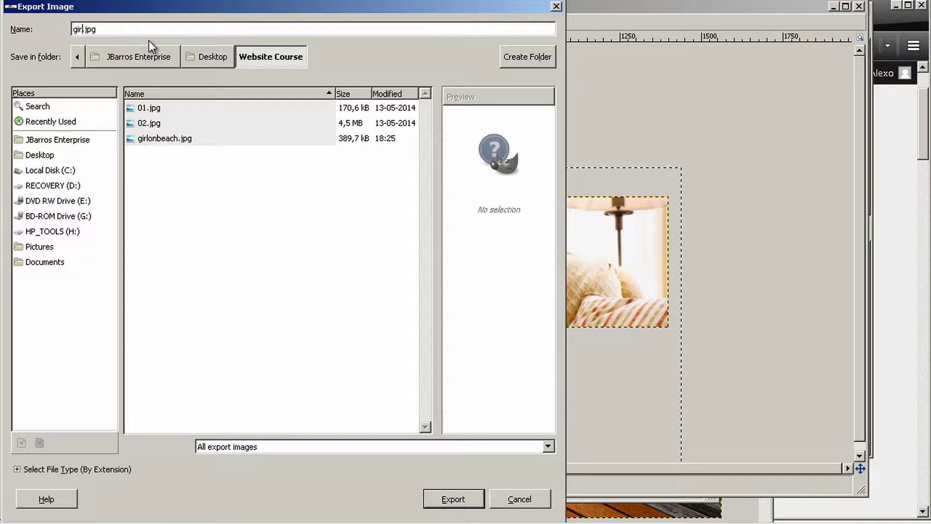
type("onsofa")
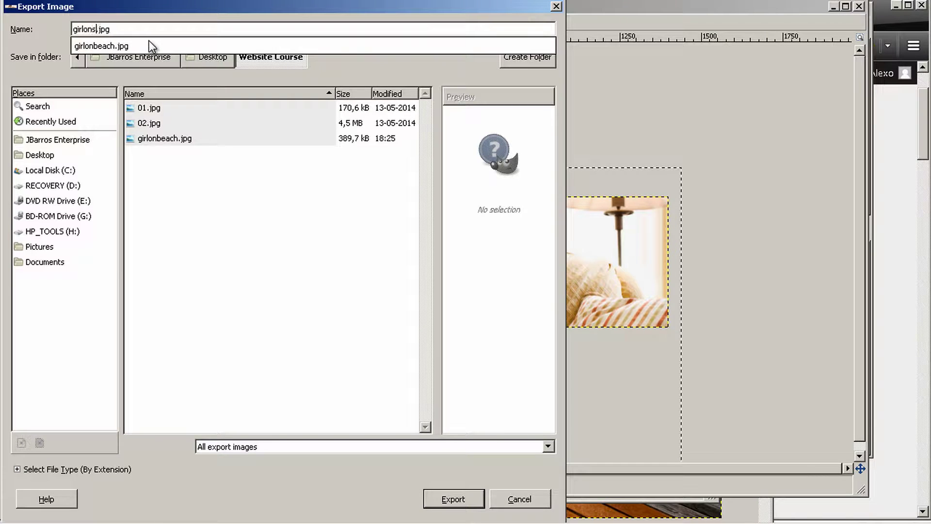
left_click(108, 28)
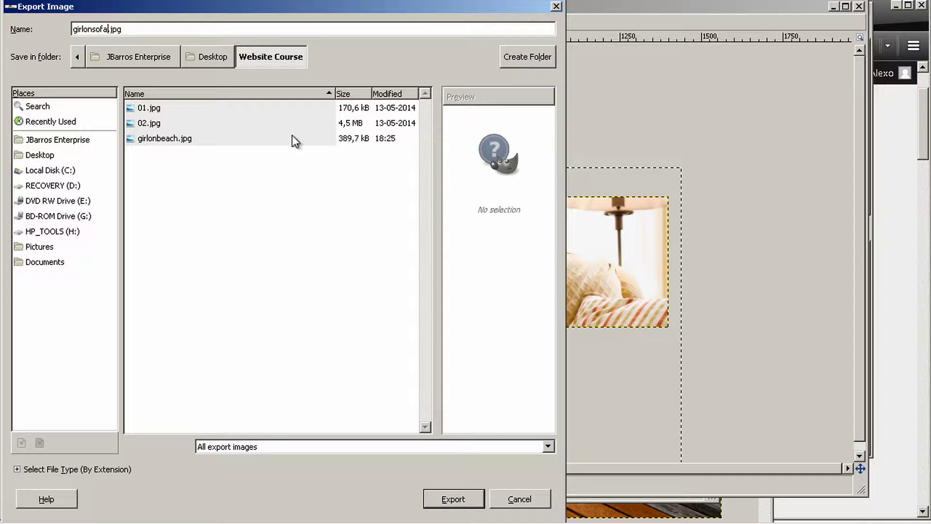
left_click(453, 496)
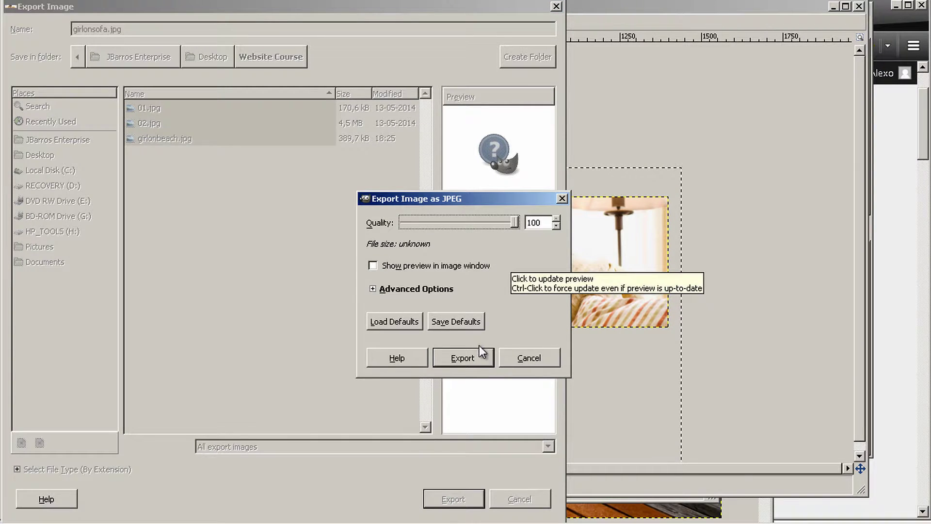
left_click(479, 358)
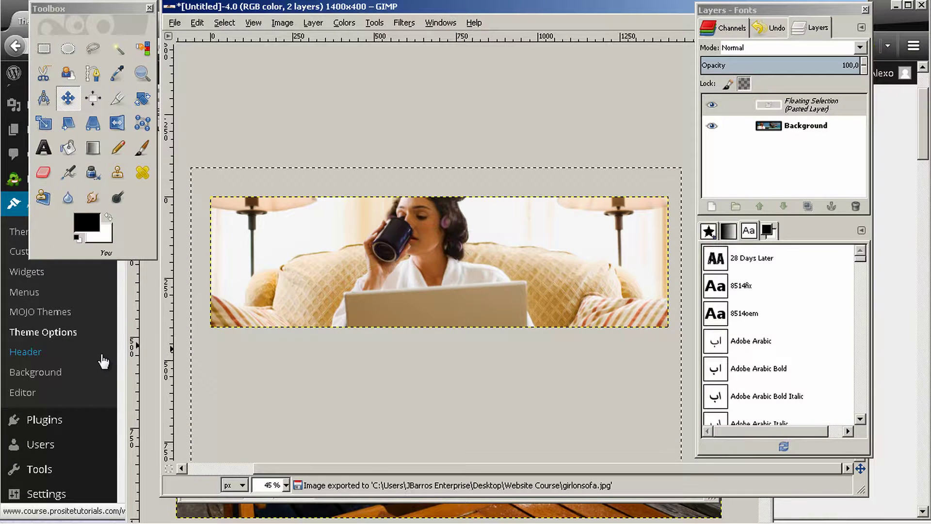
left_click(118, 360)
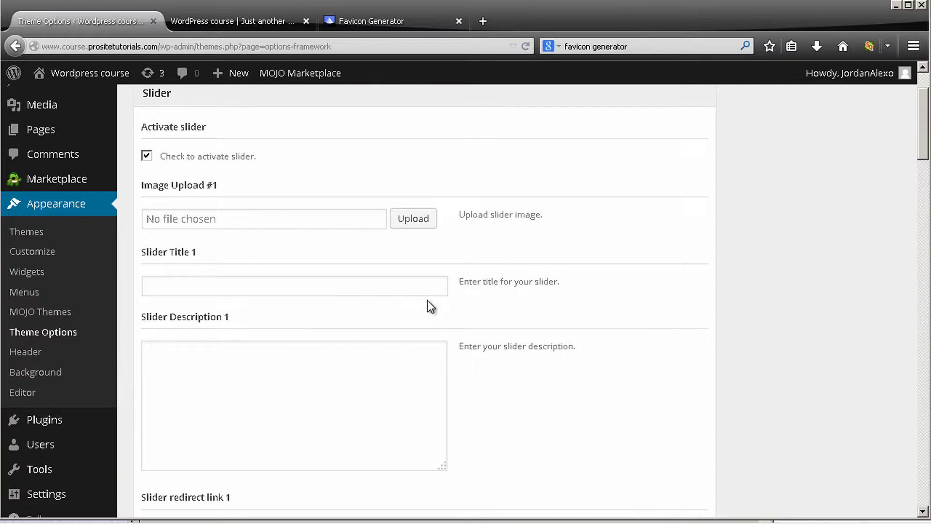
Upload girlonbeach.jpg from the Website Course folder as the first slider image.
scroll(671, 219, "up", 3)
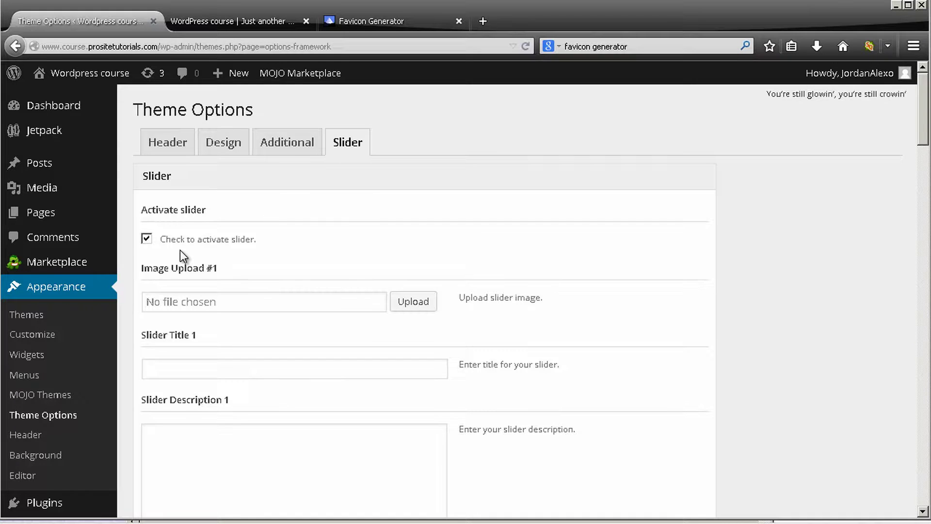
scroll(180, 249, "down", 3)
left_click(427, 226)
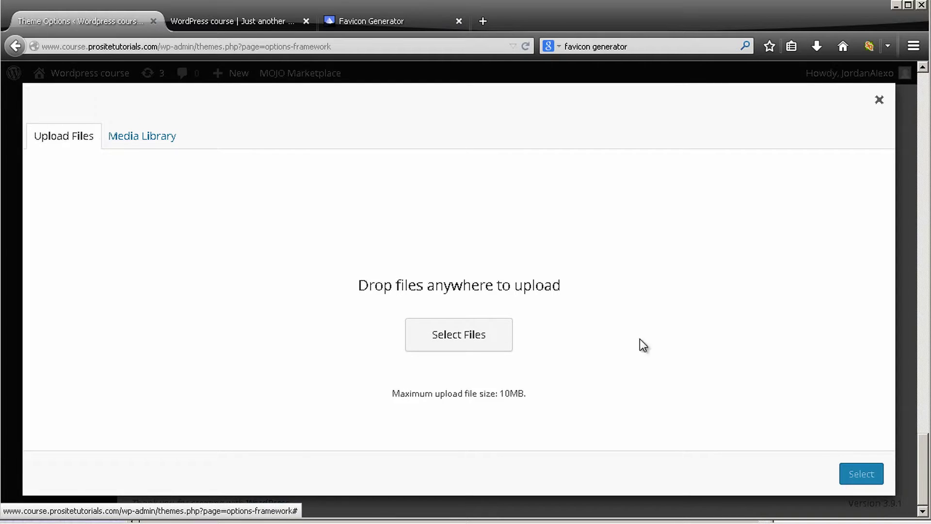
left_click(489, 346)
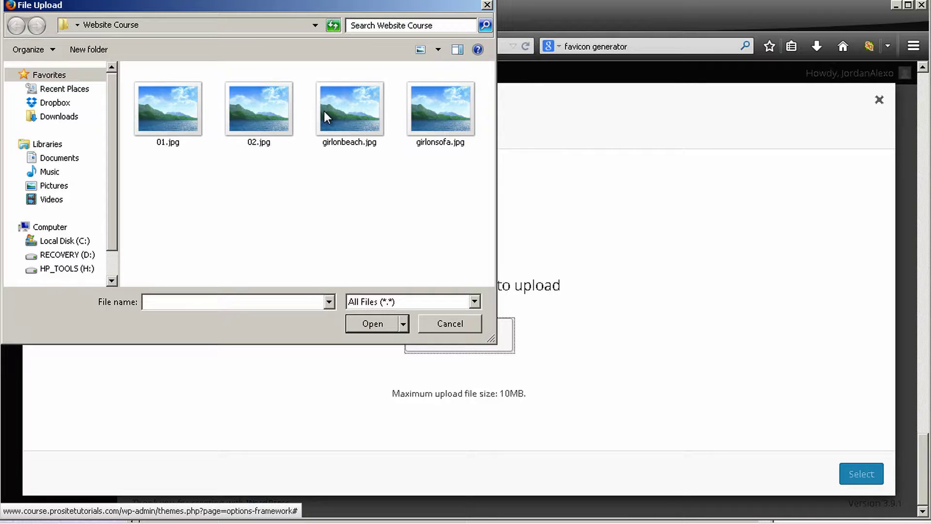
double_click(345, 109)
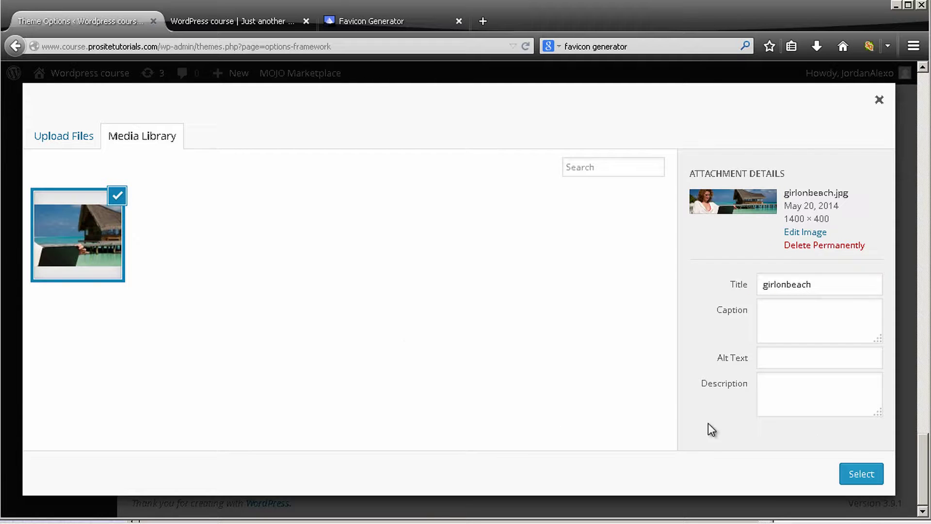
Give the uploaded beach image the alt text "girl on beach with computer" and select it for the first slide.
left_click(813, 284)
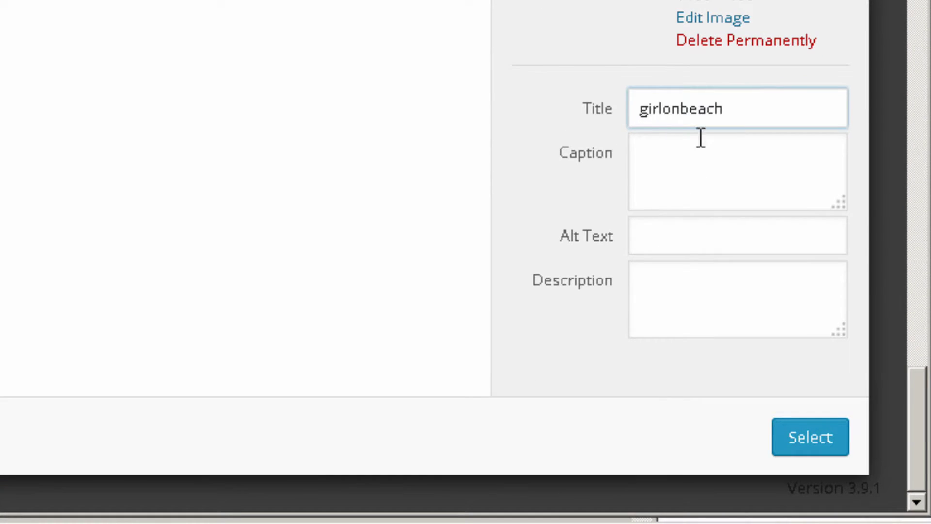
left_click(700, 247)
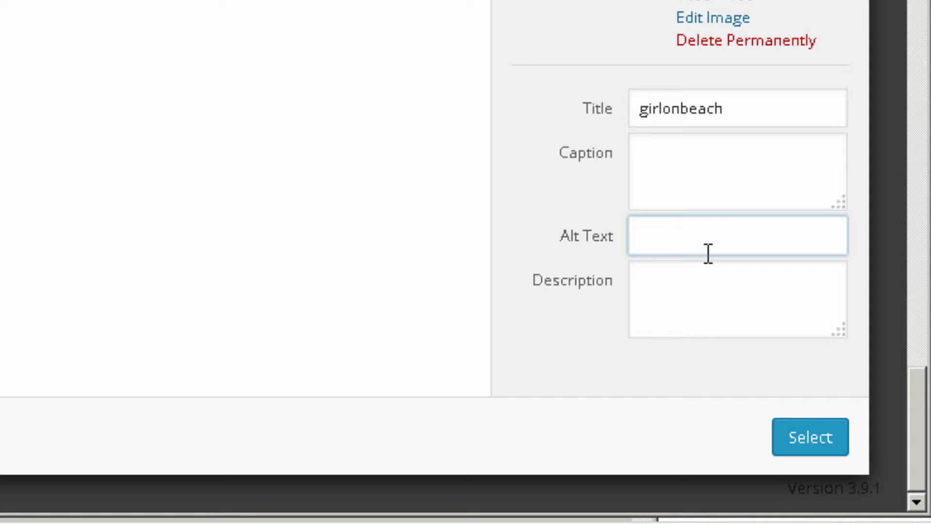
type("girl on beach")
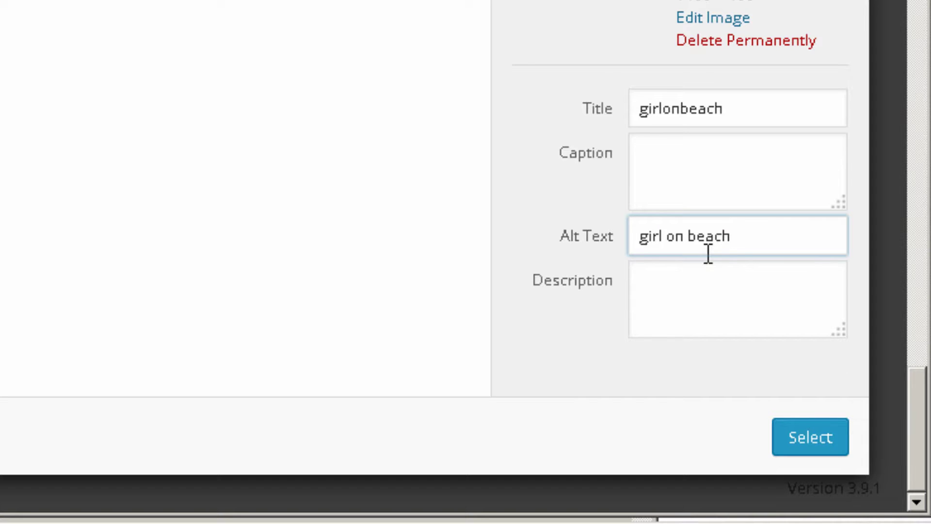
type(" with comp")
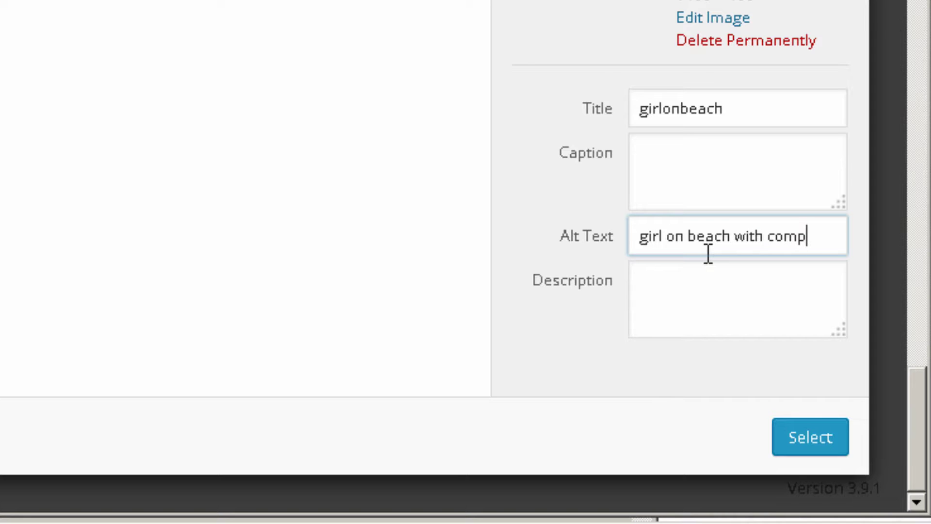
type("uter")
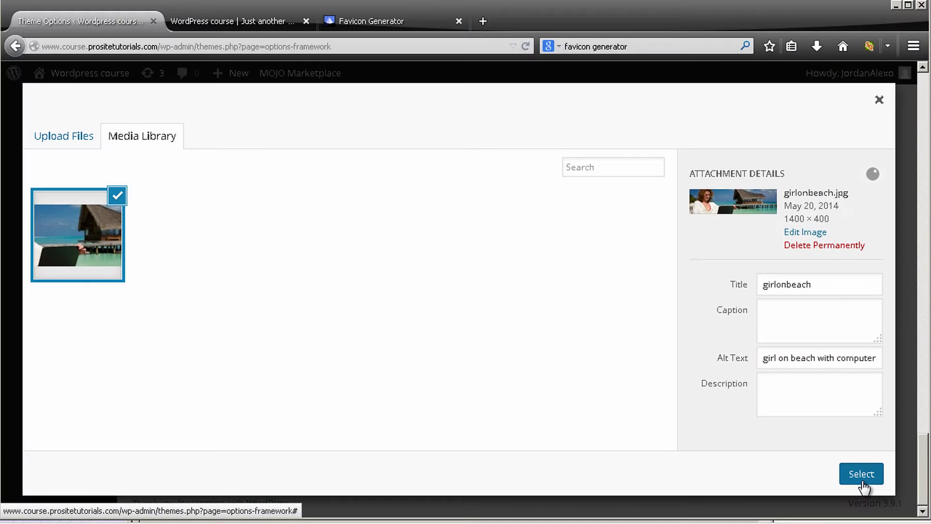
left_click(830, 463)
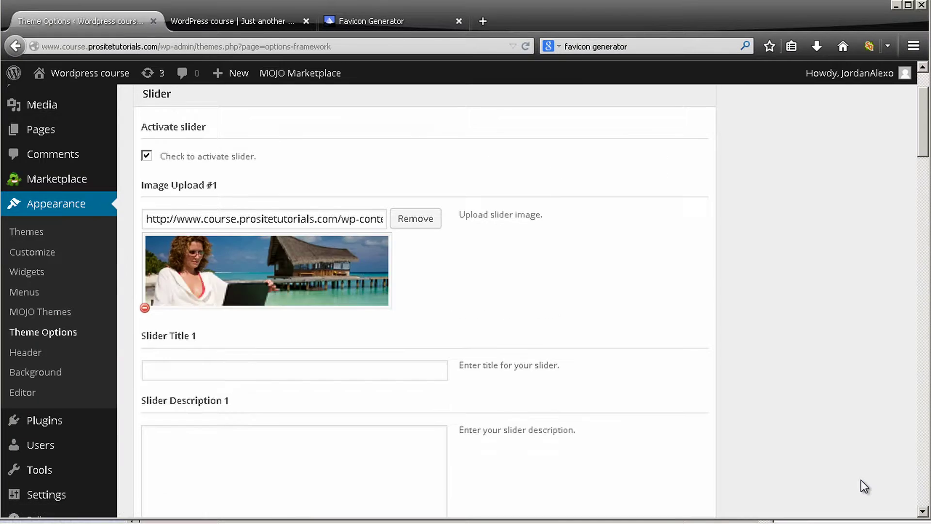
Look over the remaining slide settings and upload girlonsofa.jpg from the Website Course folder as the second slider image.
scroll(345, 243, "down", 3)
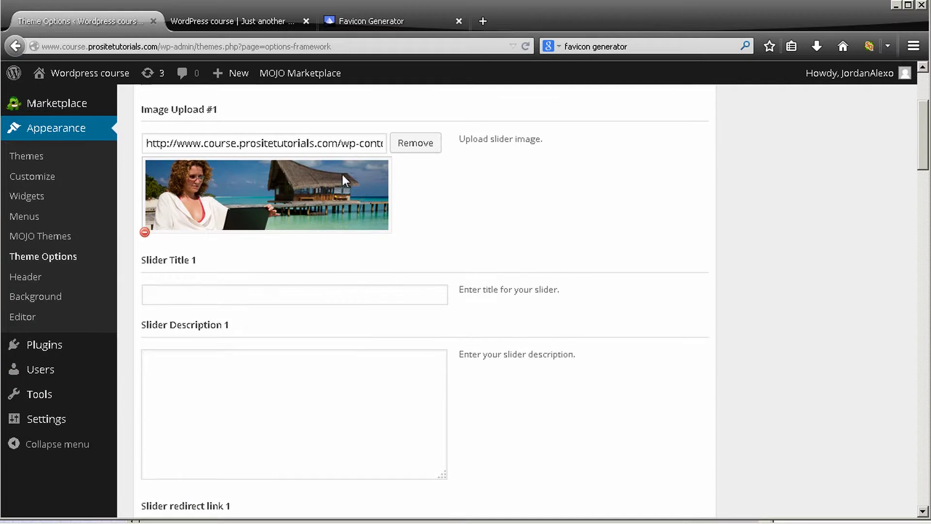
scroll(258, 215, "down", 4)
scroll(258, 216, "down", 3)
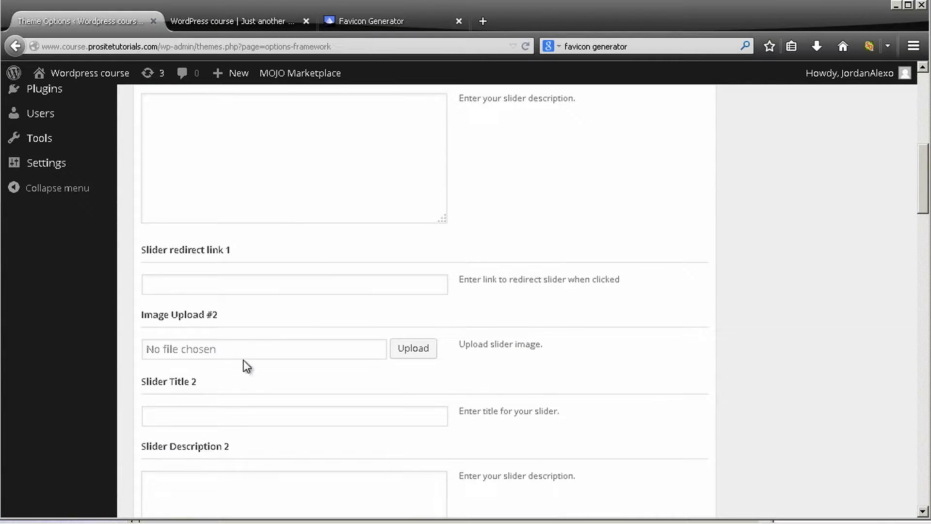
scroll(398, 368, "down", 20)
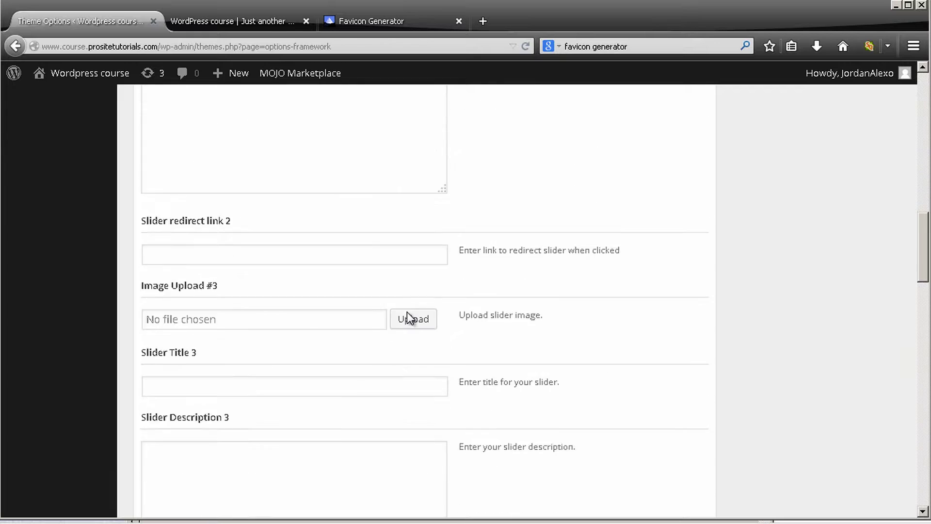
scroll(408, 306, "down", 11)
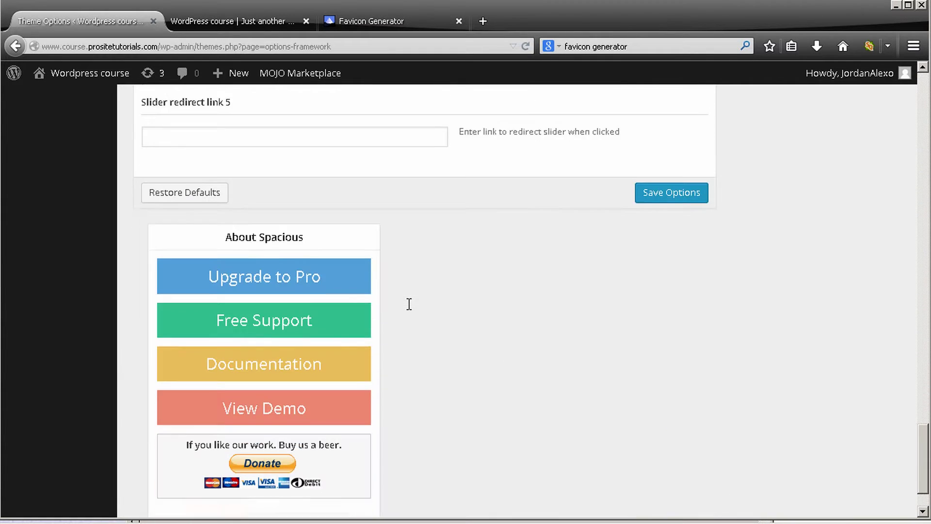
scroll(409, 305, "up", 16)
scroll(386, 309, "up", 17)
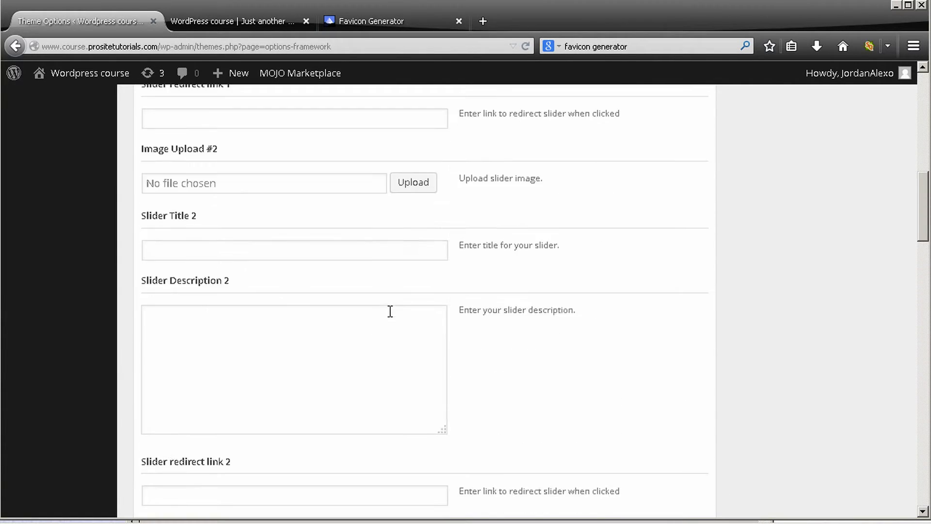
scroll(393, 273, "down", 2)
left_click(407, 349)
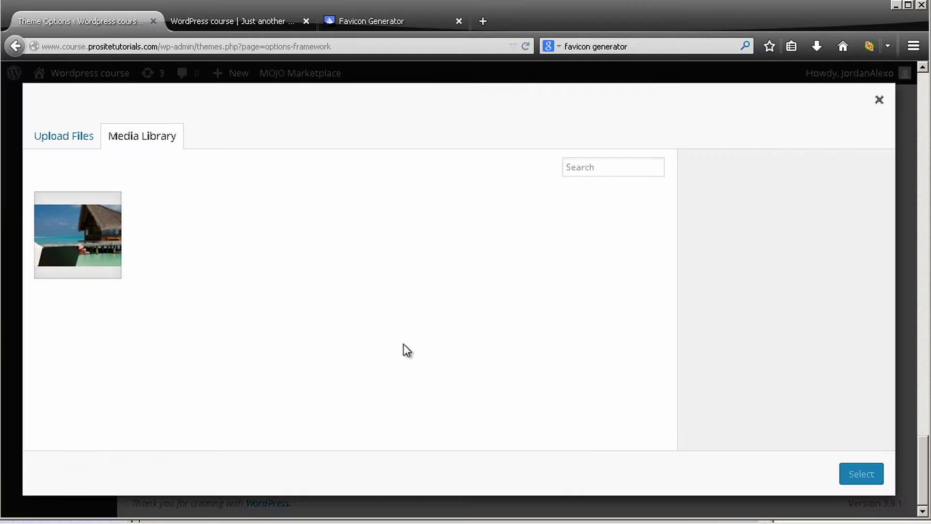
left_click(452, 345)
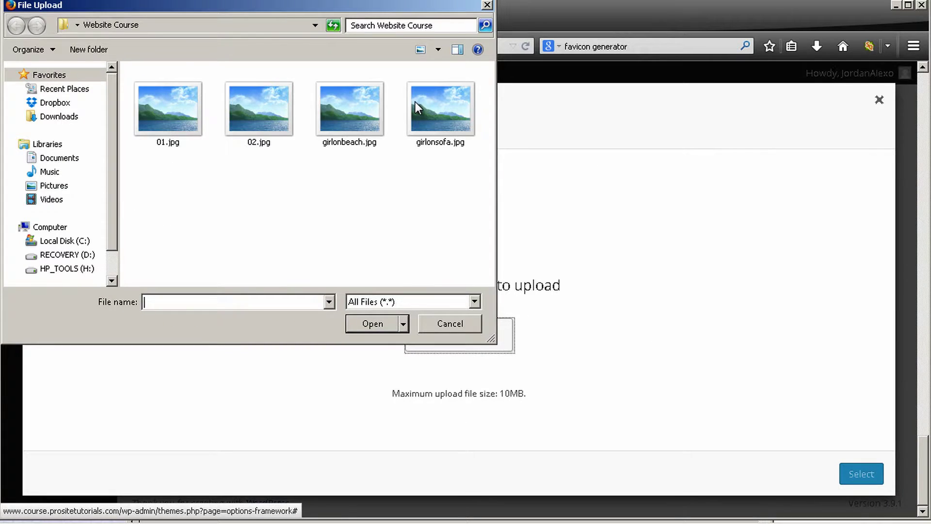
double_click(415, 103)
Give the uploaded sofa image the alt text "girl on sofa with computer" and select it for the second slide.
left_click(780, 364)
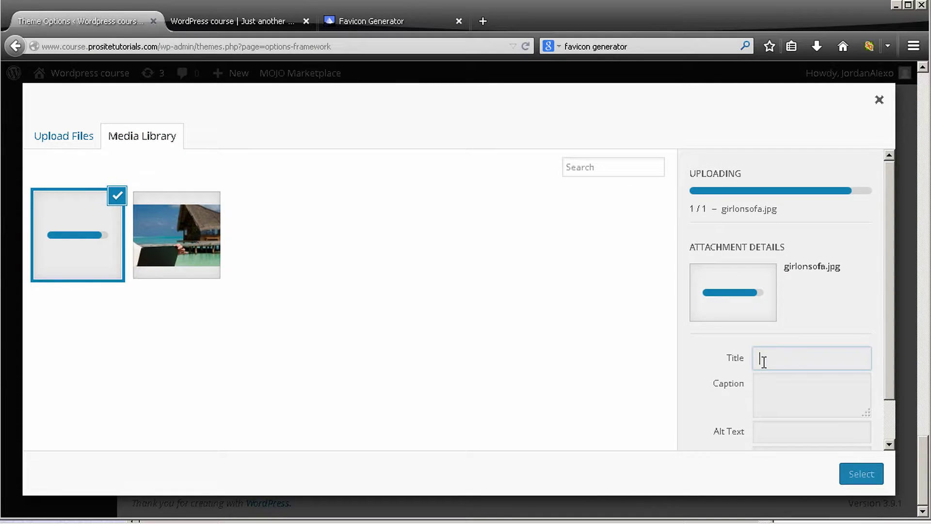
left_click(803, 359)
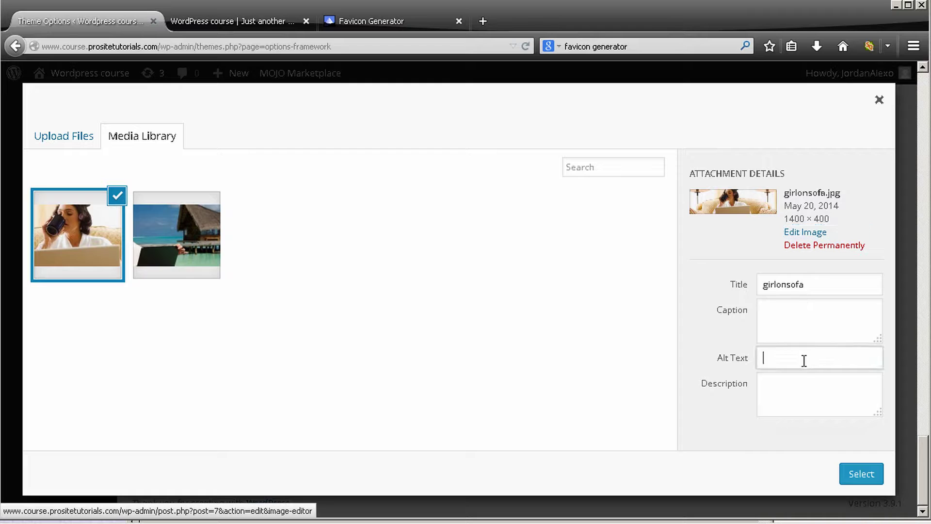
type("girl on sofa with computer")
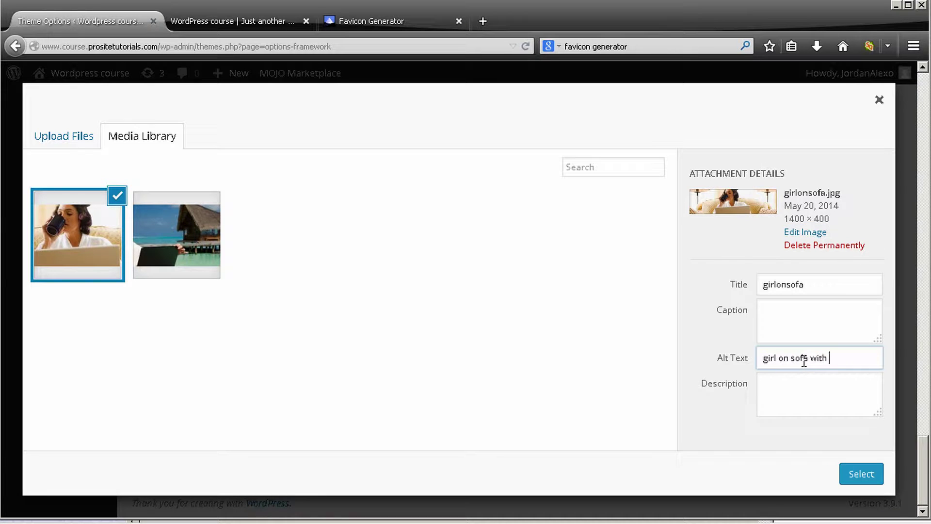
left_click(867, 476)
Check the chosen slider images and save the theme options.
scroll(494, 309, "up", 9)
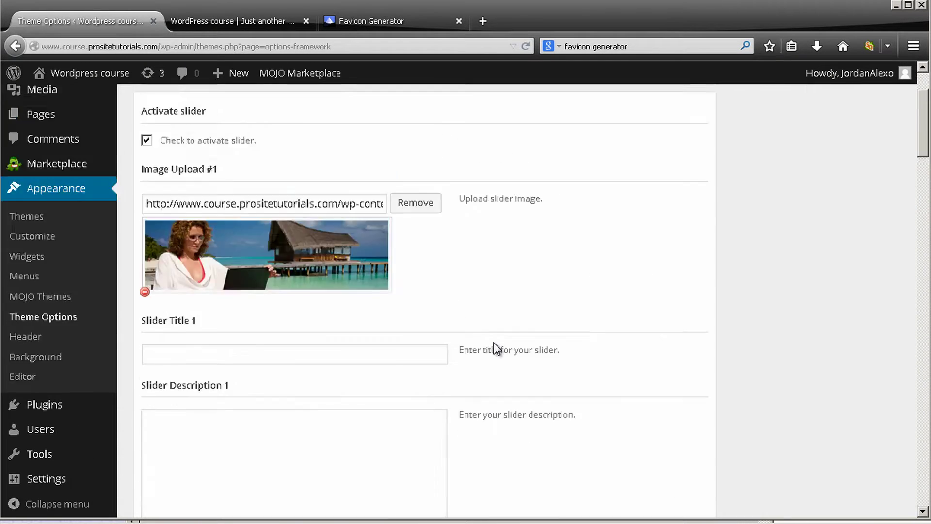
scroll(476, 252, "down", 7)
scroll(475, 267, "down", 20)
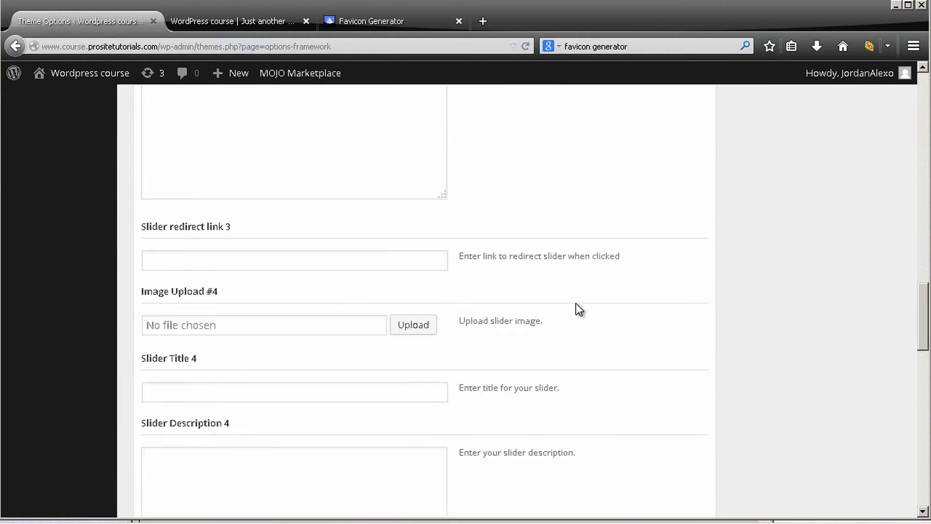
left_click(647, 280)
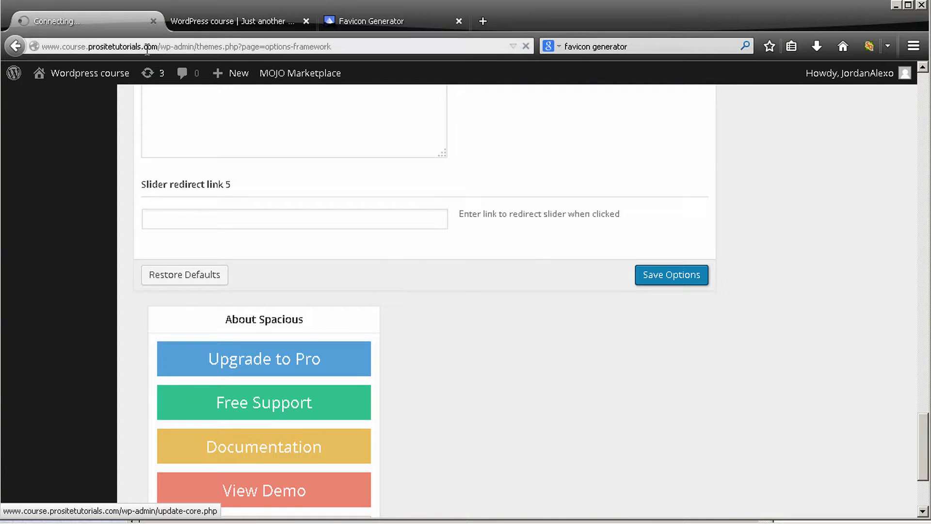
Reload the Wordpress course site's homepage and examine how the slider images display.
left_click(236, 28)
left_click(525, 46)
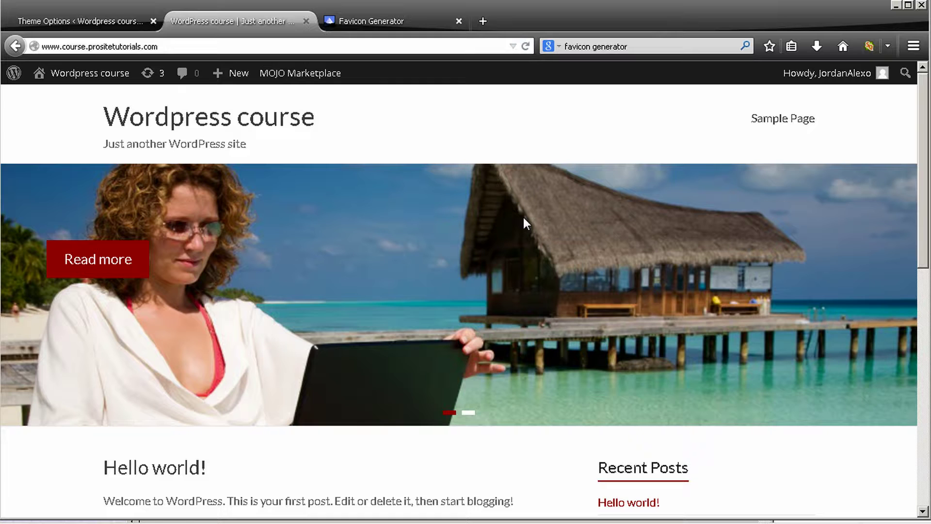
scroll(522, 217, "down", 2)
scroll(281, 312, "up", 2)
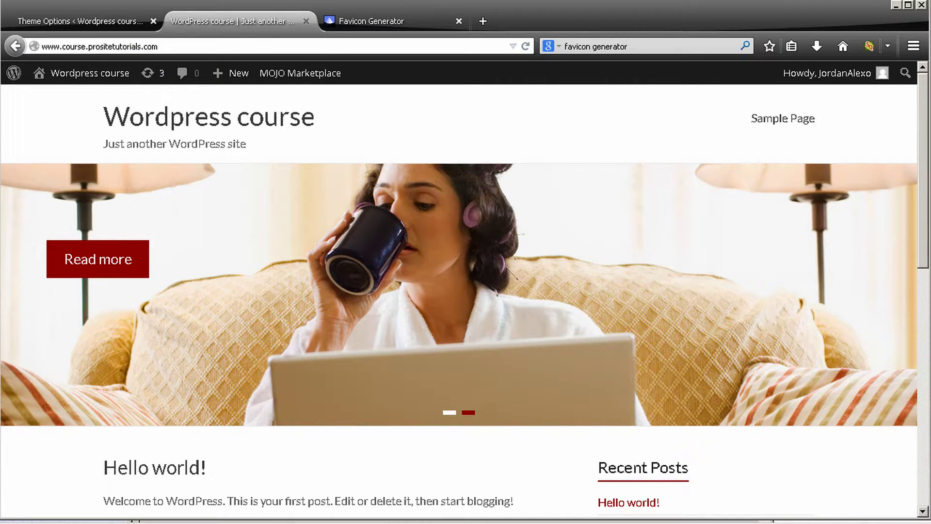
scroll(921, 205, "down", 10)
scroll(912, 218, "up", 10)
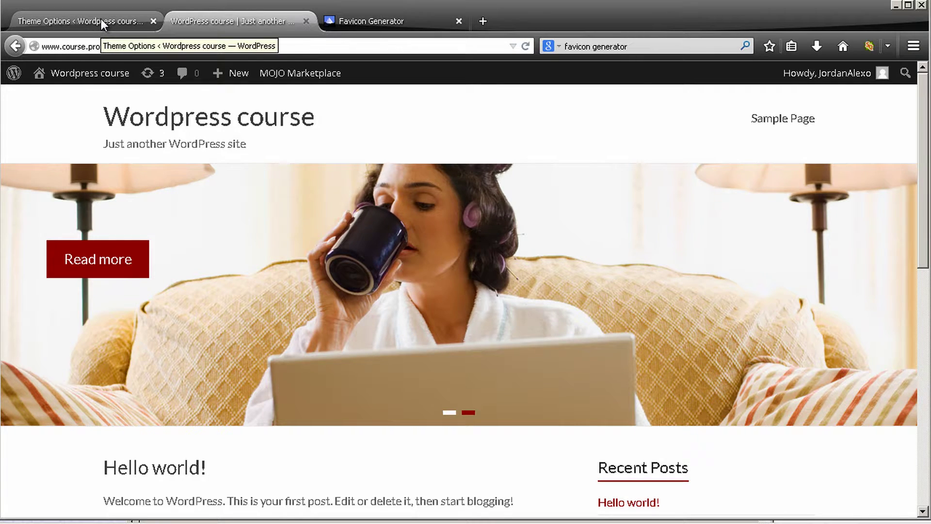
Return to Theme Options and view the Header settings for the logo and header image.
left_click(101, 19)
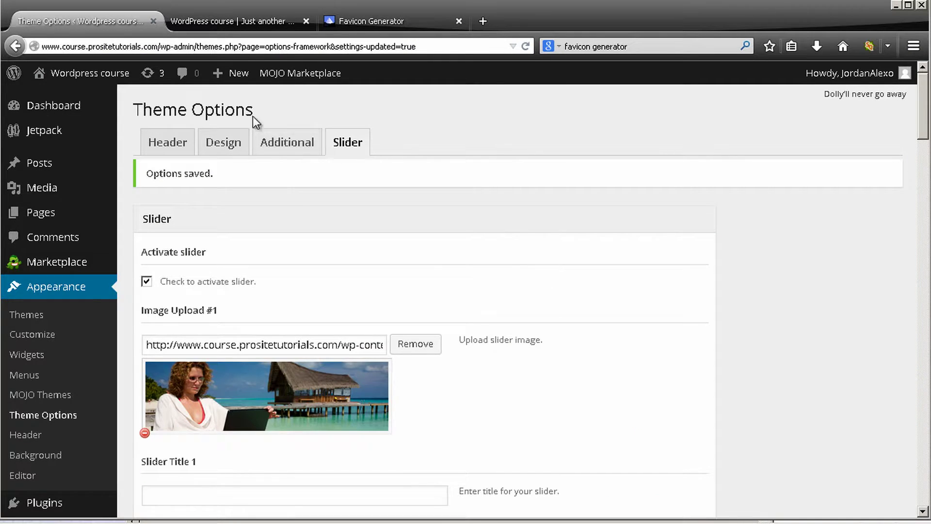
left_click(177, 142)
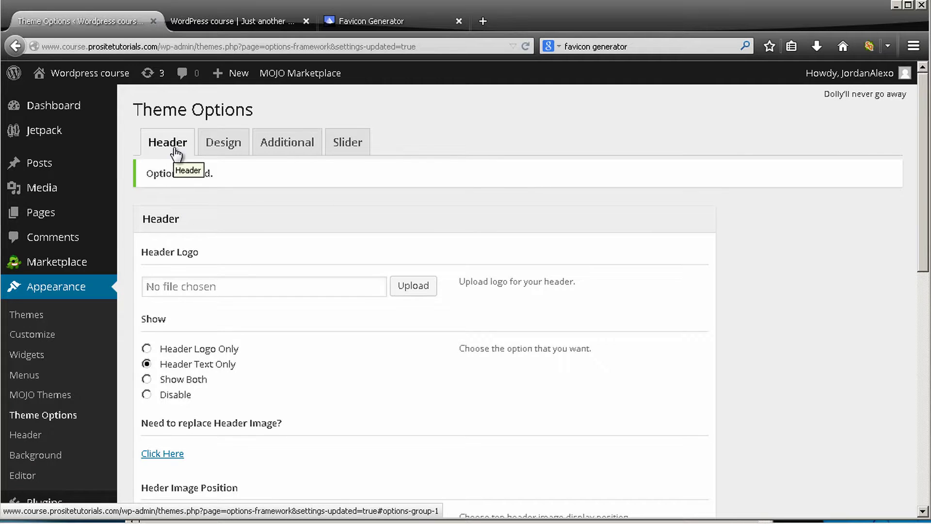
scroll(175, 263, "down", 3)
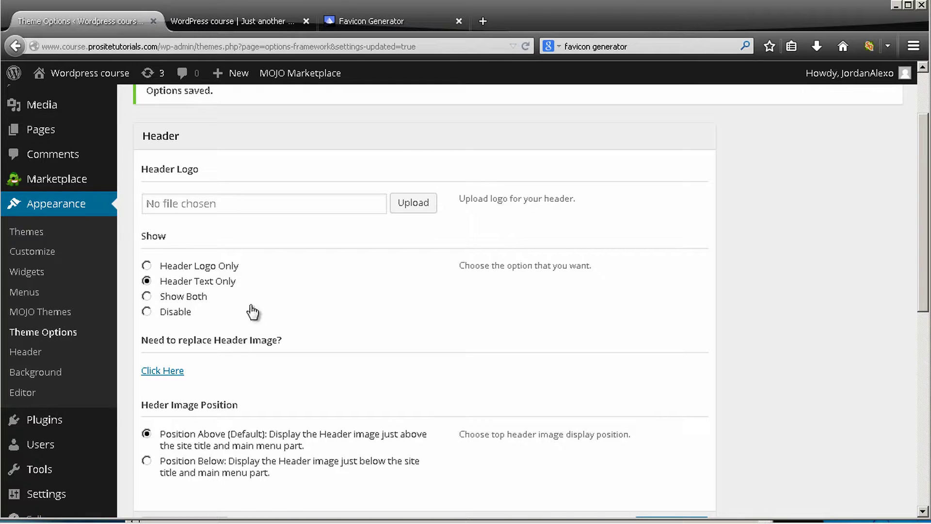
Switch to the untitled 1400 × 400 image in GIMP and close it, discarding its changes.
left_click(249, 523)
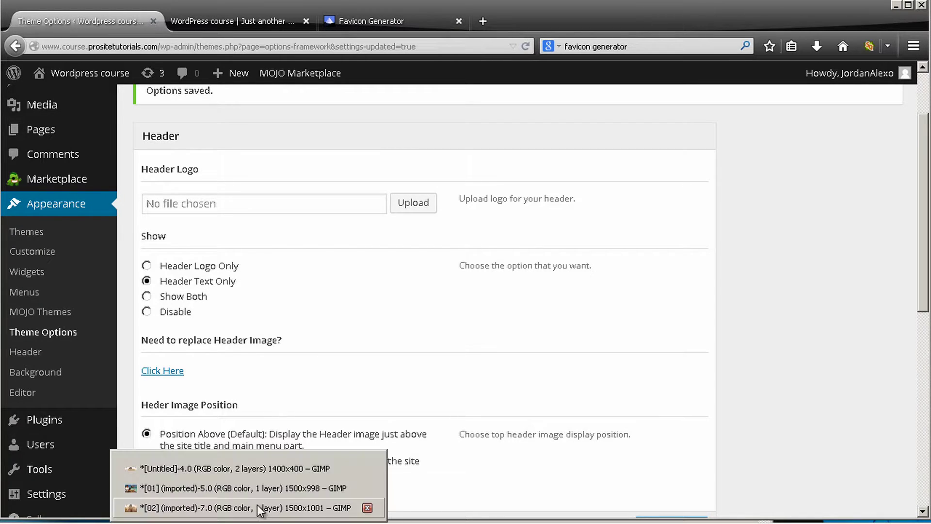
left_click(258, 469)
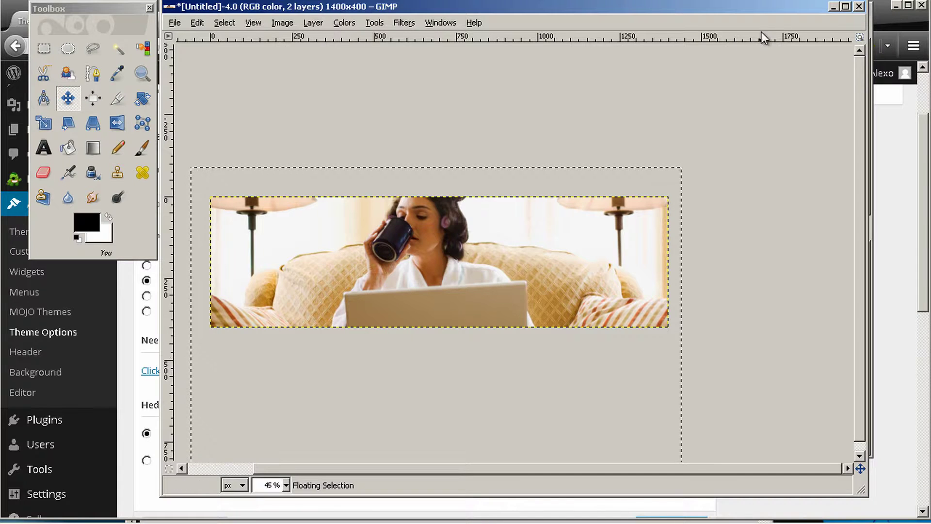
left_click(859, 6)
left_click(506, 337)
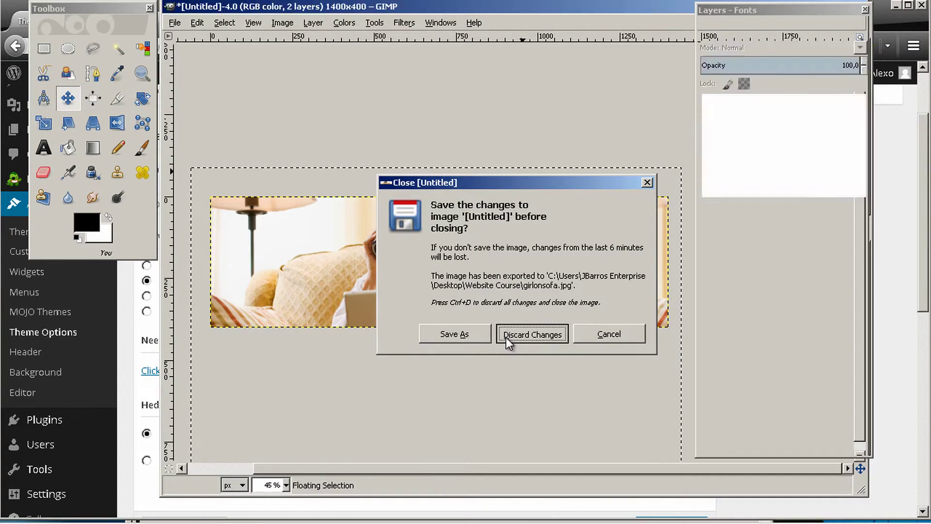
Switch to the 1500 × 998 image 01 in GIMP and close it, discarding its changes.
left_click(249, 521)
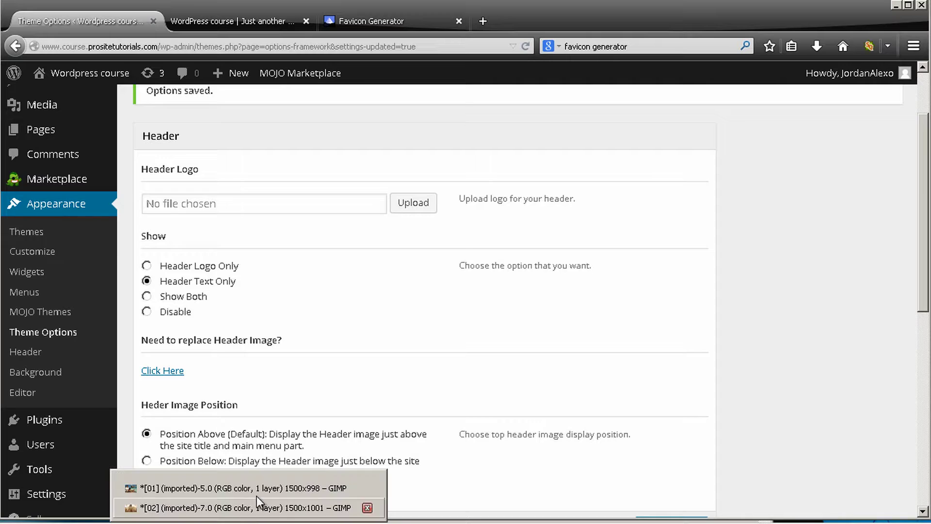
left_click(257, 492)
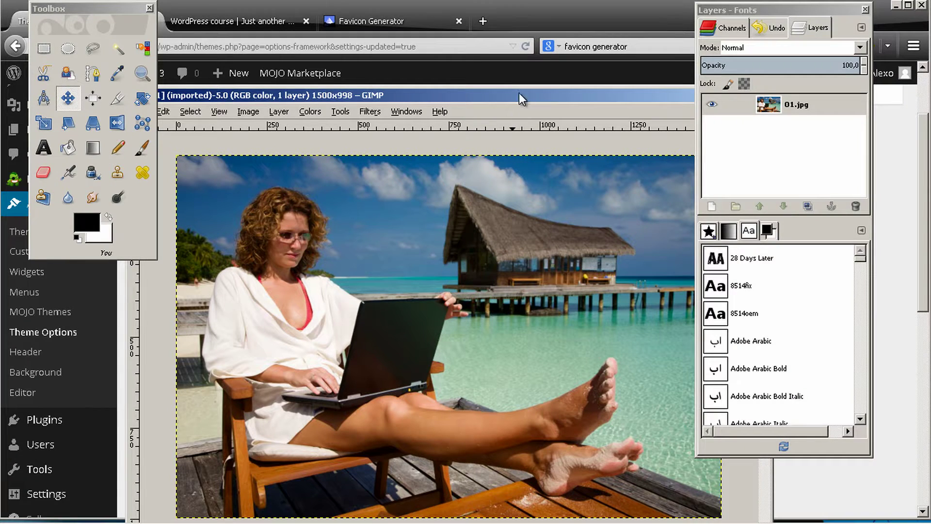
left_click_drag(519, 92, 469, 49)
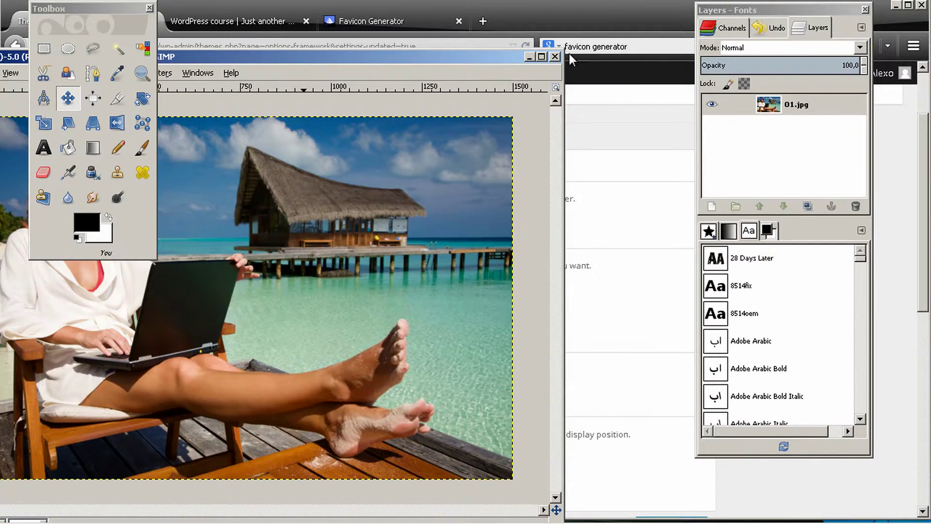
left_click(559, 51)
left_click(244, 361)
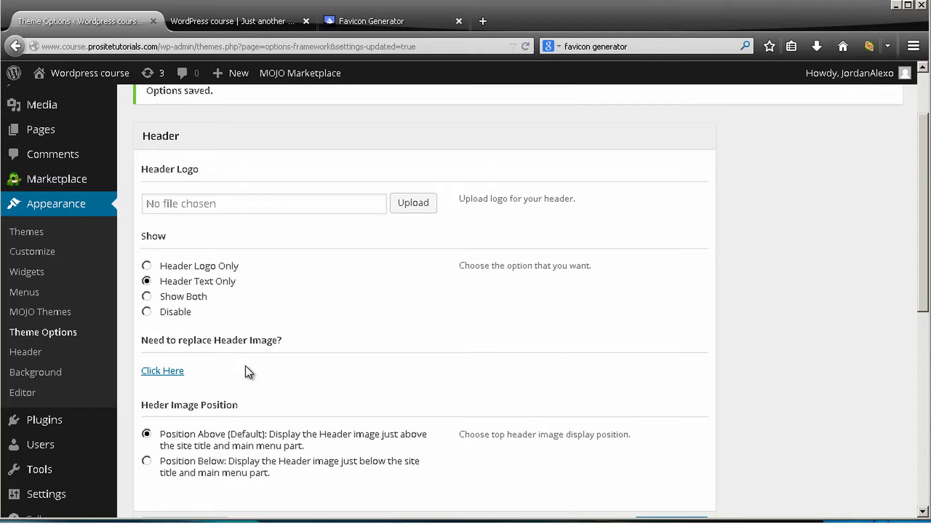
Bring up the 02.jpg image in GIMP and arrange its window and the Toolbox side by side.
left_click(257, 514)
left_click_drag(315, 95, 286, 69)
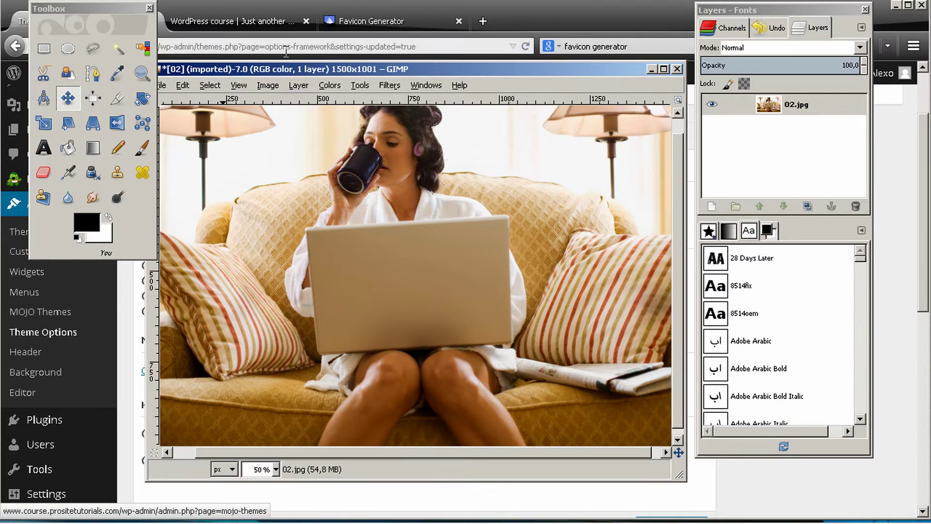
left_click(114, 7)
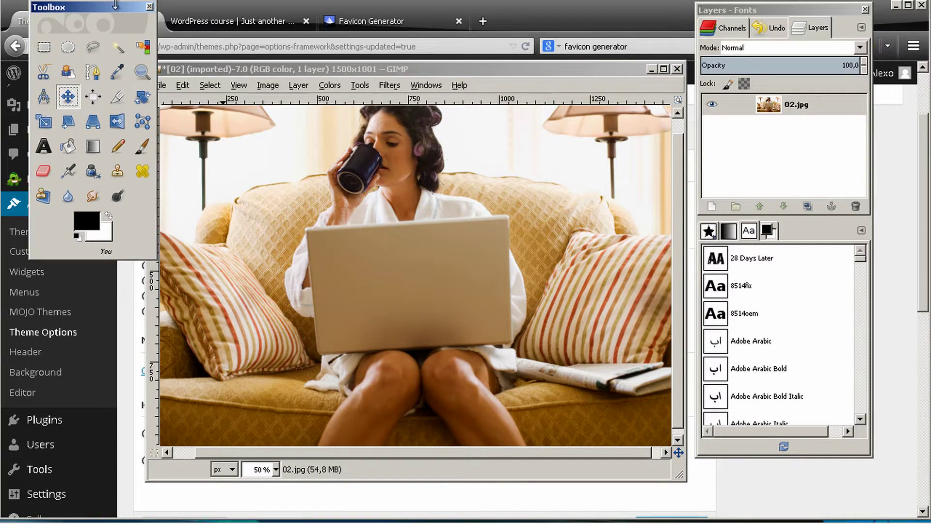
left_click_drag(115, 7, 118, 50)
left_click_drag(246, 69, 315, 69)
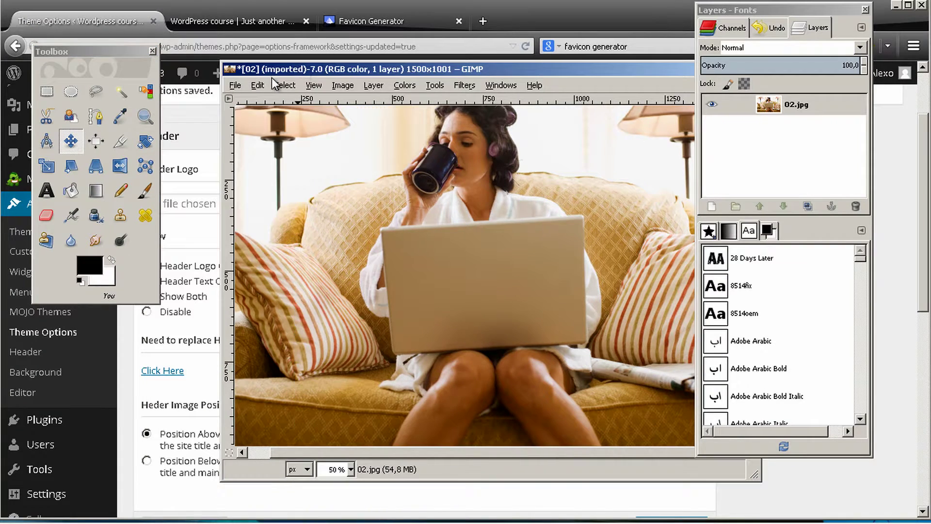
left_click(235, 85)
left_click(222, 63)
left_click_drag(222, 63, 207, 23)
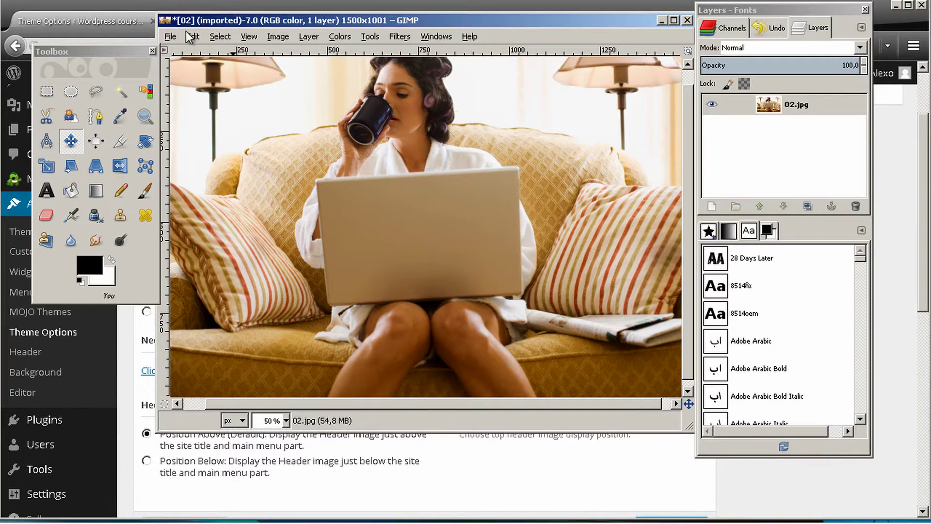
Create a new blank image 300 px wide and 150 px high, and reposition and enlarge its window.
left_click(171, 36)
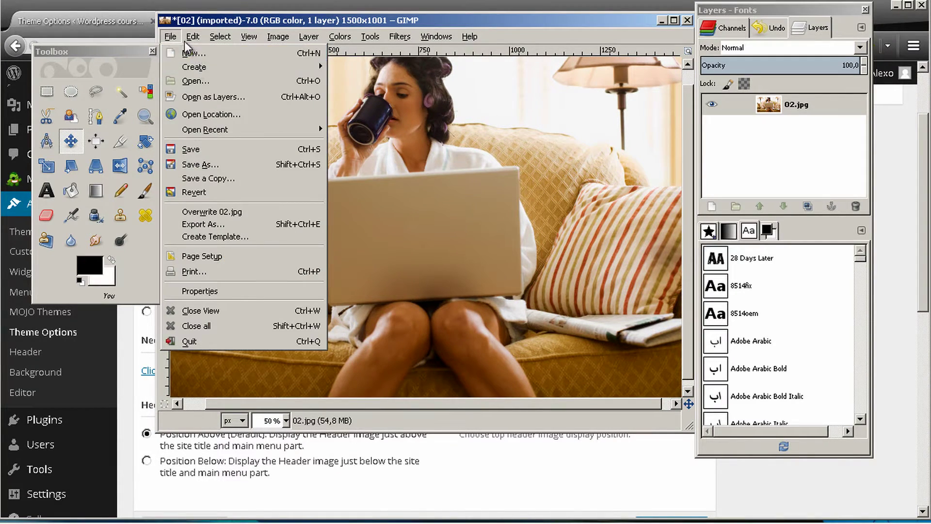
left_click(187, 54)
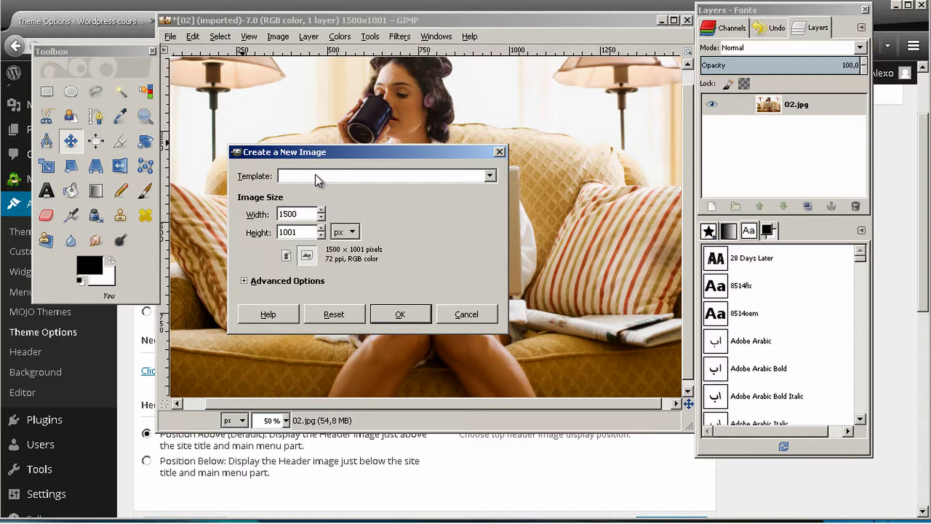
key("shift+End")
type("300")
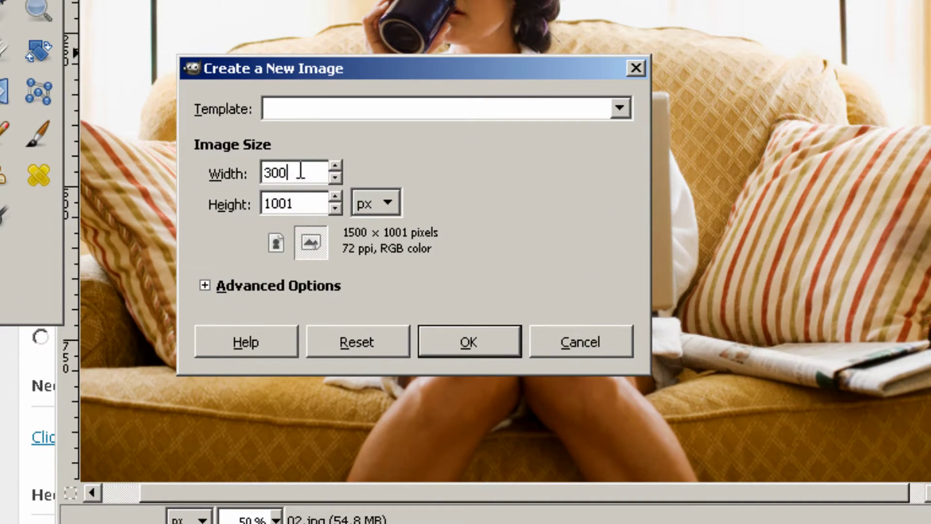
left_click(302, 202)
double_click(305, 205)
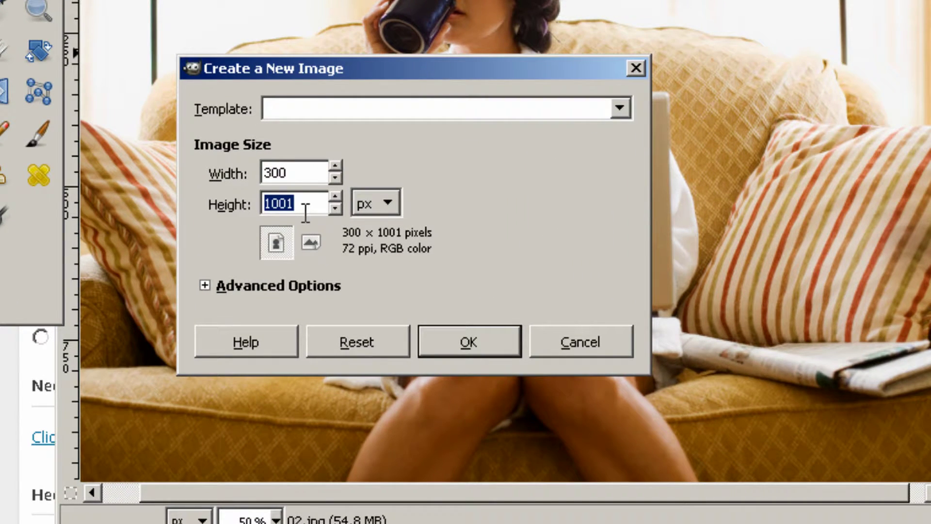
type("150")
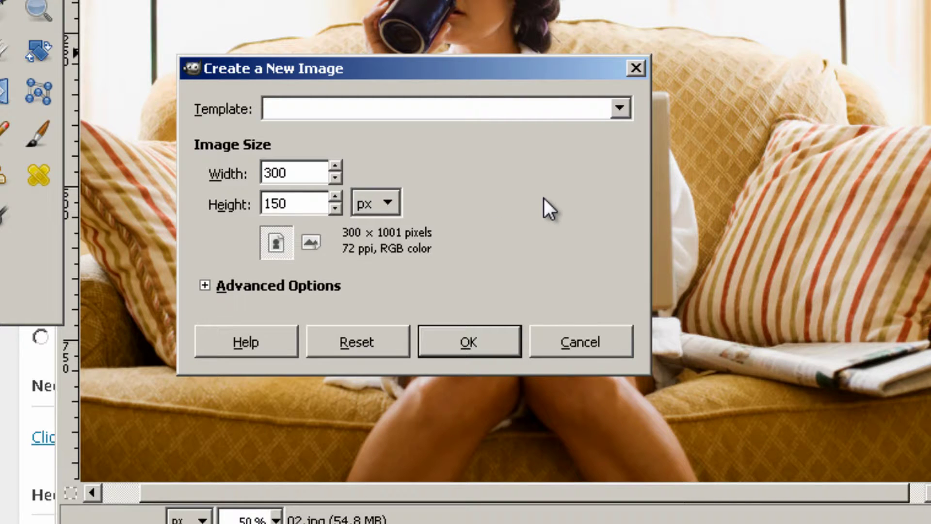
left_click(508, 339)
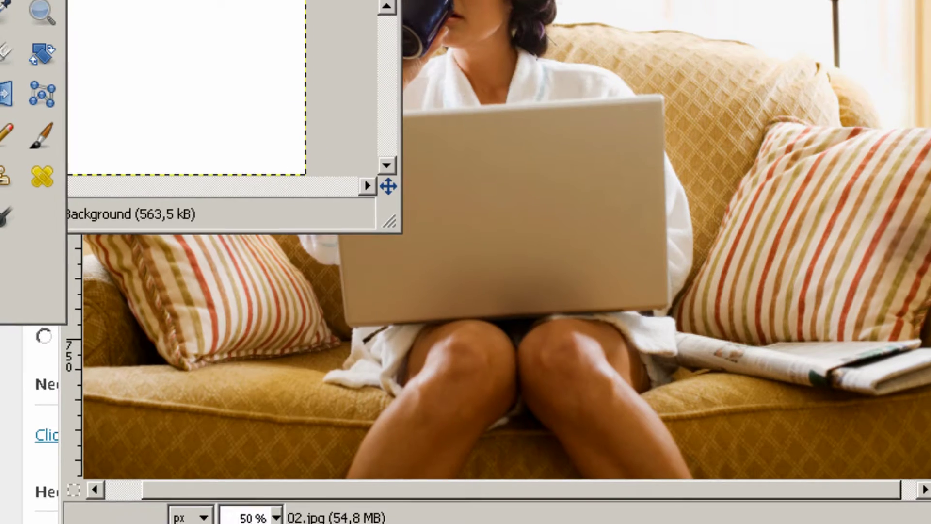
left_click_drag(268, 0, 640, 34)
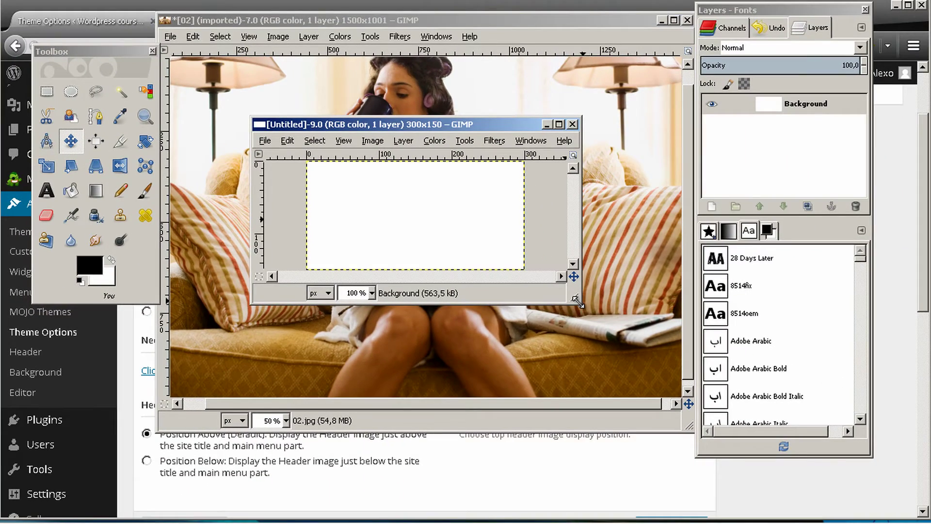
left_click_drag(577, 301, 638, 342)
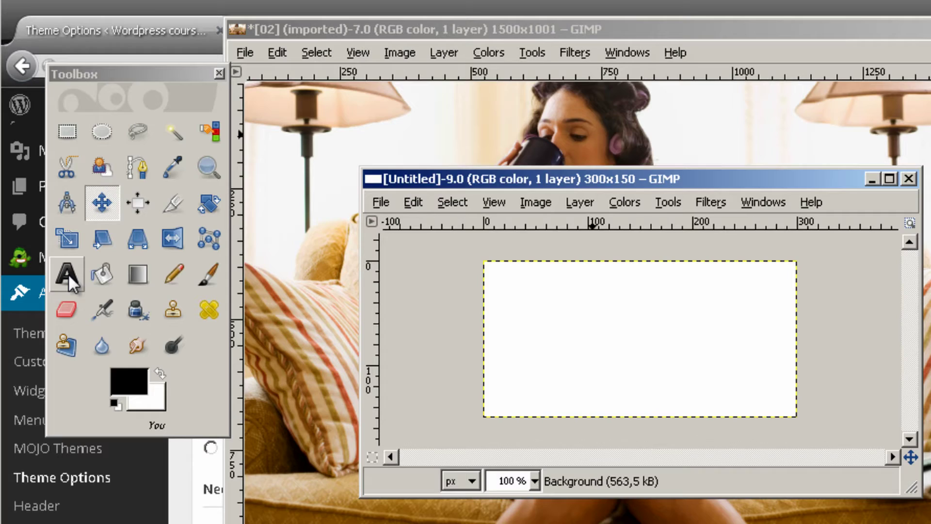
Start a text box near the upper-left corner of the blank image and choose the Prototype font.
left_click(52, 213)
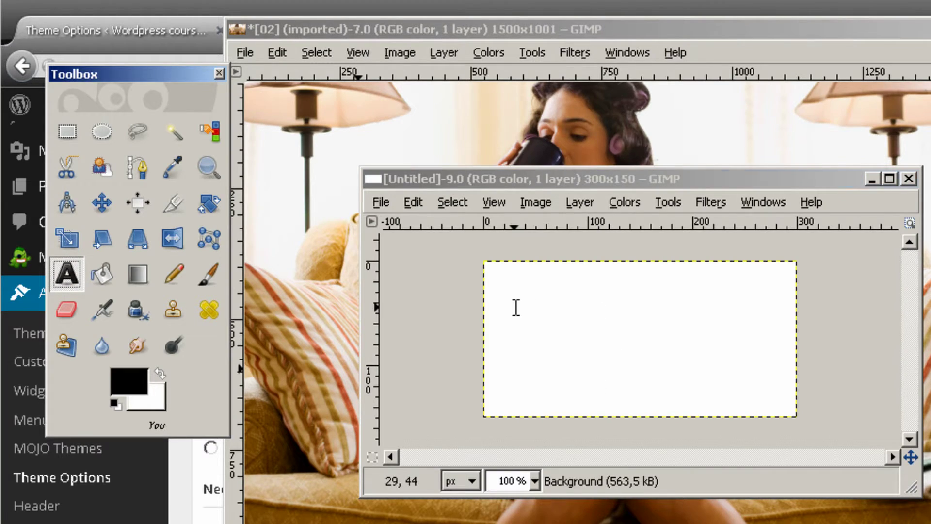
left_click(514, 307)
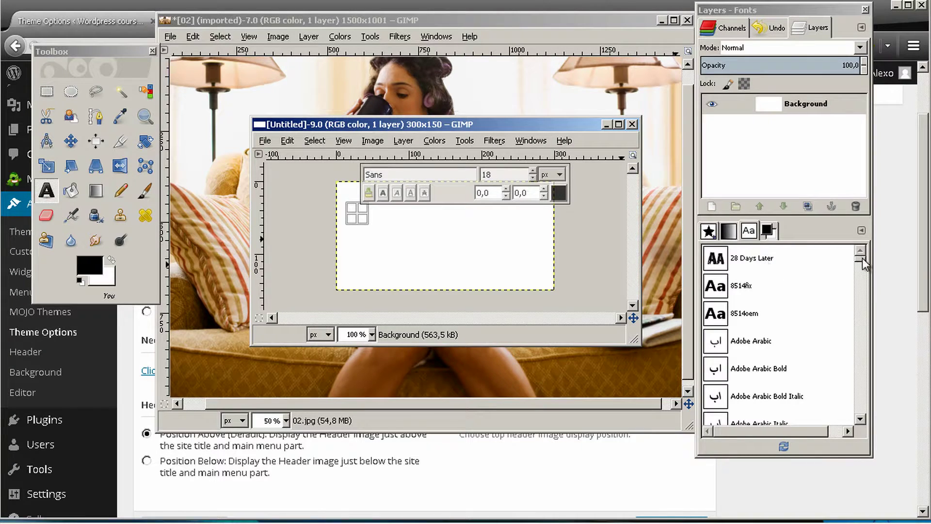
left_click_drag(863, 258, 866, 374)
left_click(815, 364)
scroll(815, 365, "down", 8)
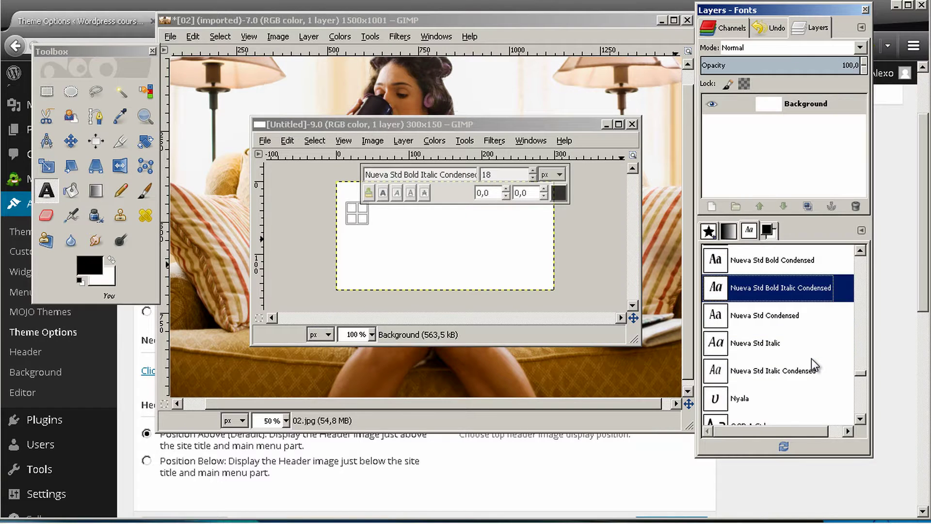
scroll(811, 357, "down", 5)
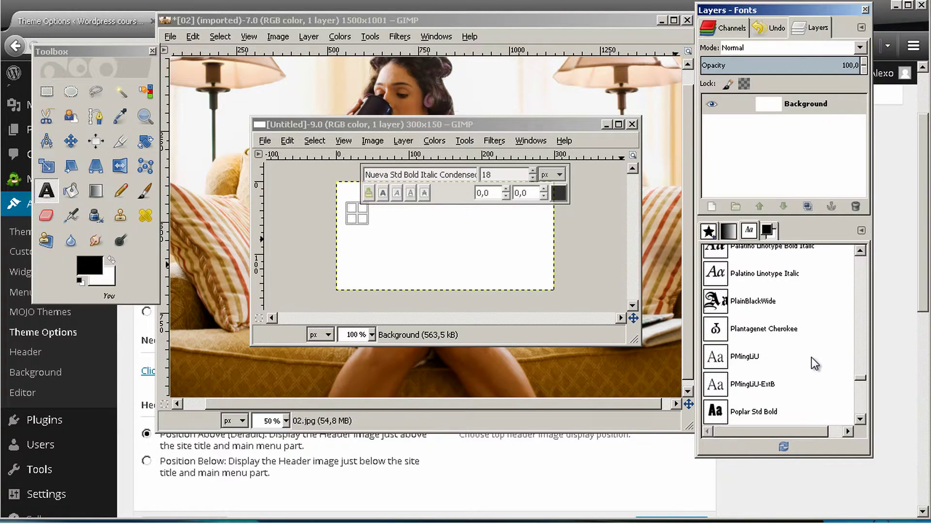
left_click(812, 355)
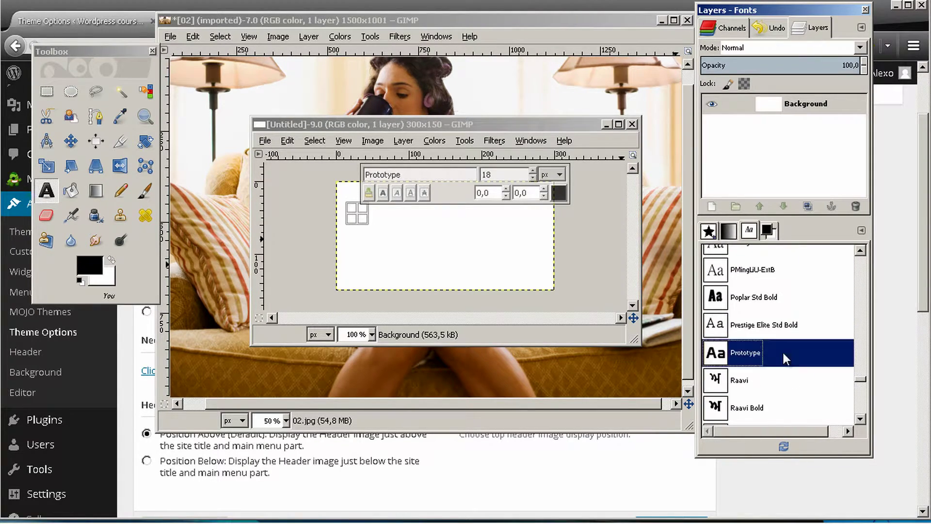
Enter the logo text "Prositetutorials" in the text box, correcting the typing errors.
left_click(498, 180)
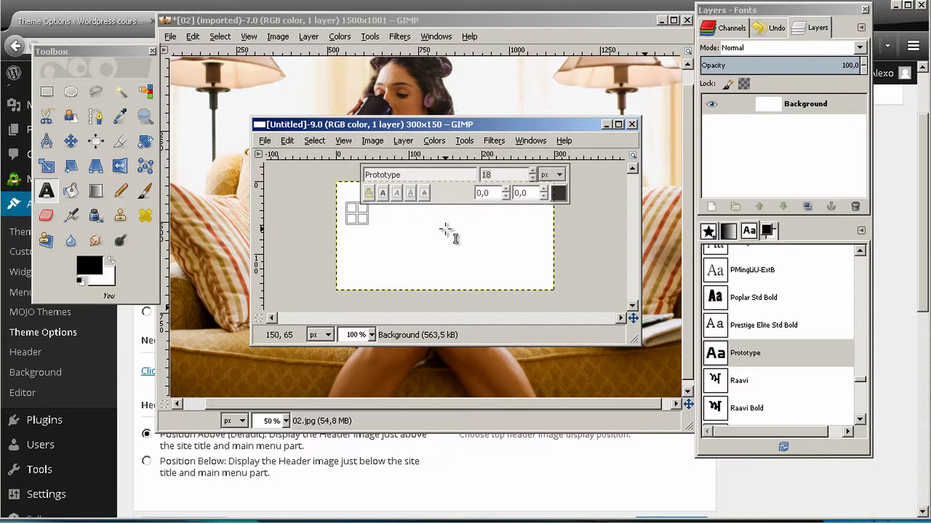
type("Pros")
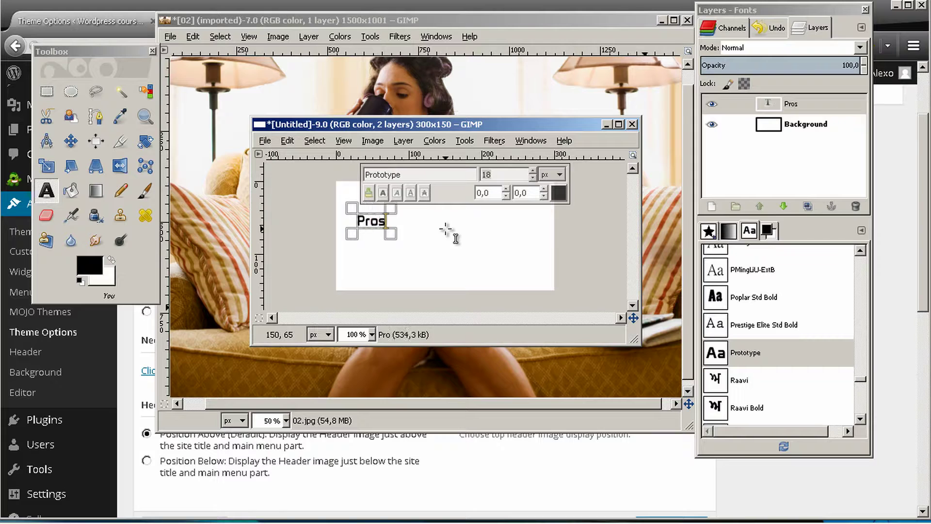
type("itetutroaisl")
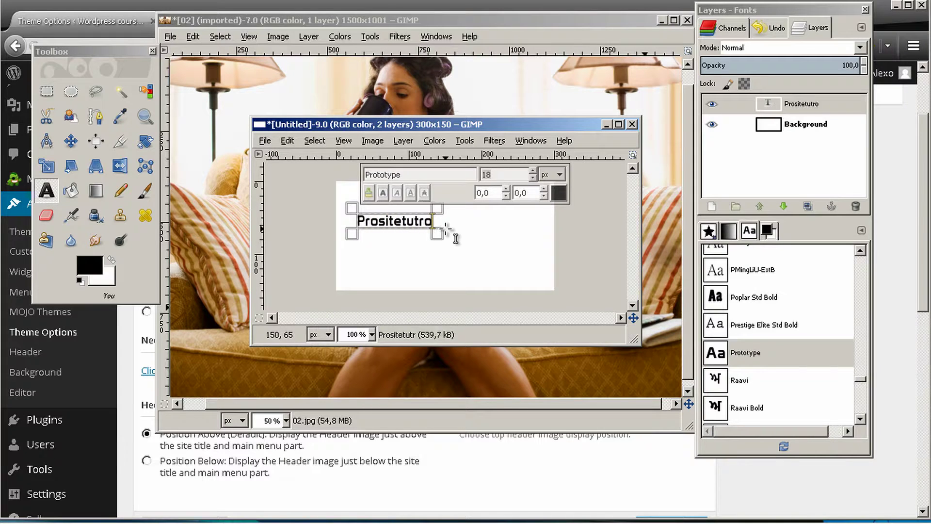
key("BackSpace")
key("BackSpace")
key("BackSpace")
key("BackSpace")
key("BackSpace")
key("BackSpace")
type("pori")
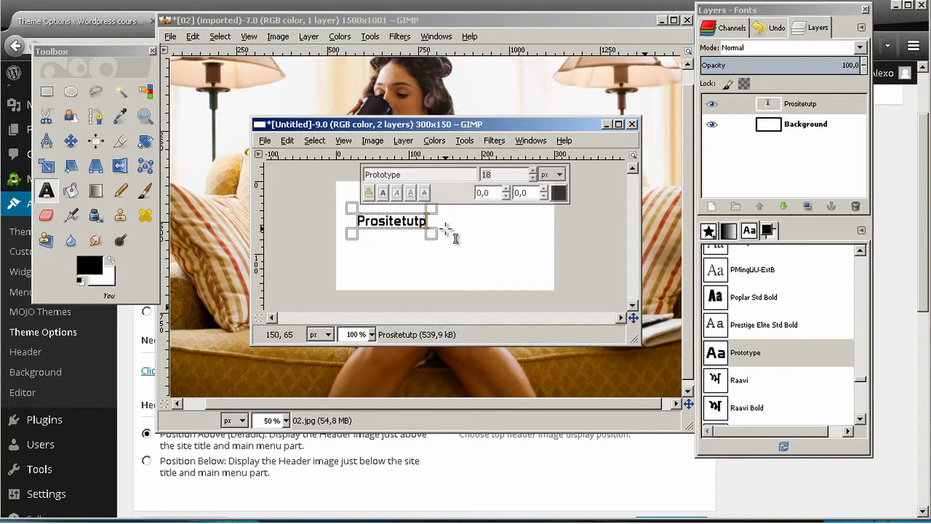
key("BackSpace")
key("BackSpace")
key("BackSpace")
key("BackSpace")
type("orials")
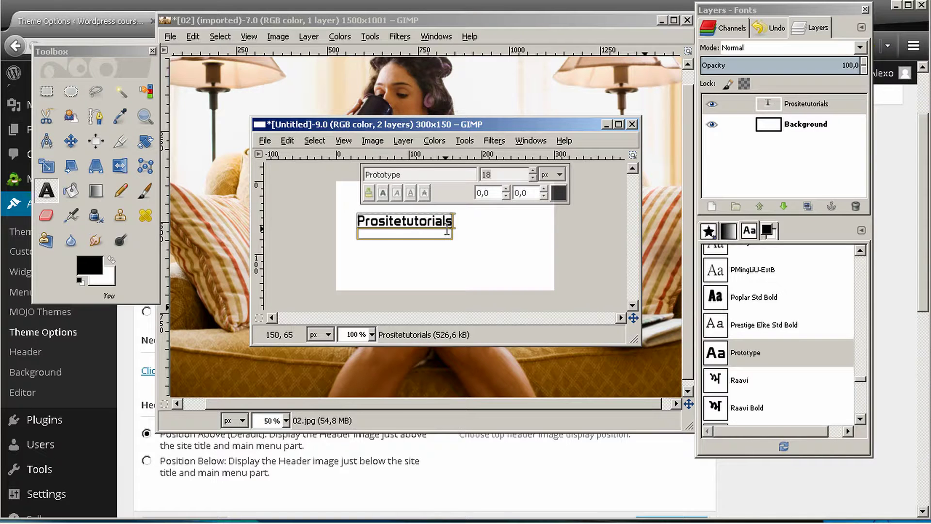
Select the whole logo text and set its font size to 50 px.
key("ctrl+a")
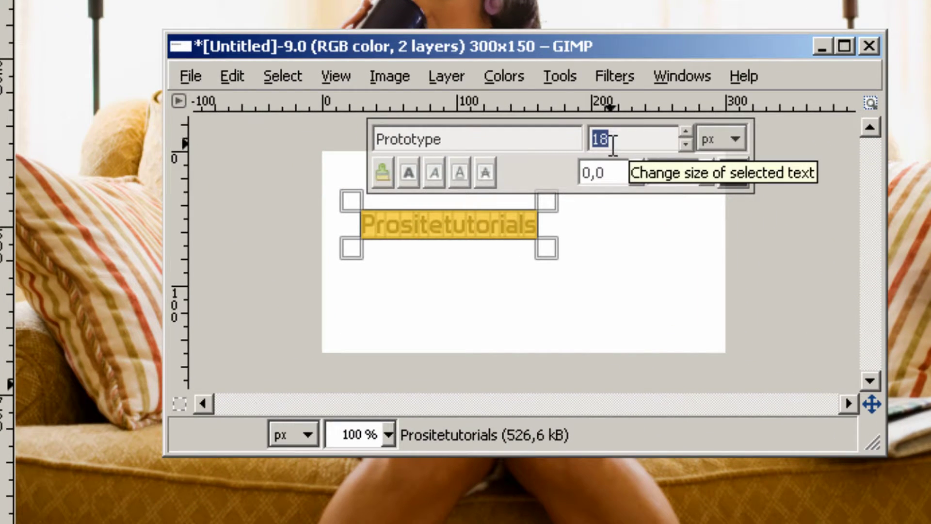
type("50")
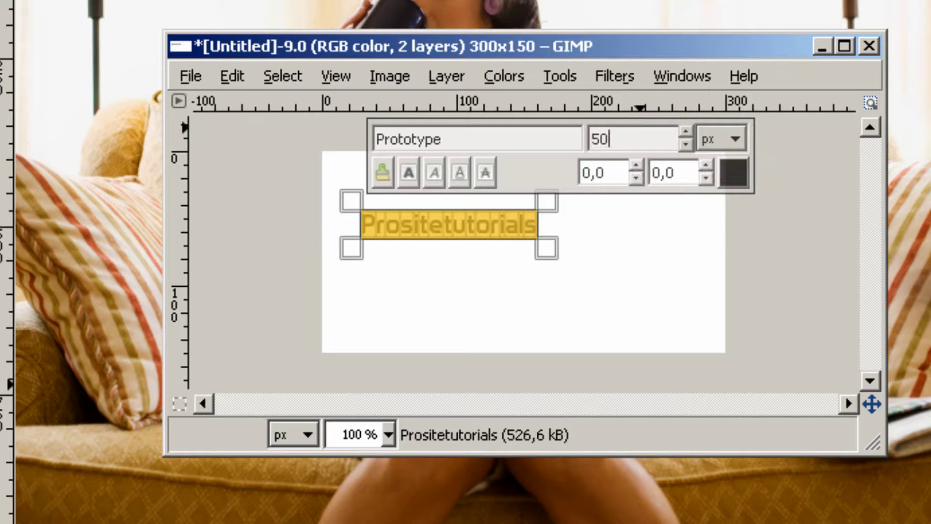
key("Return")
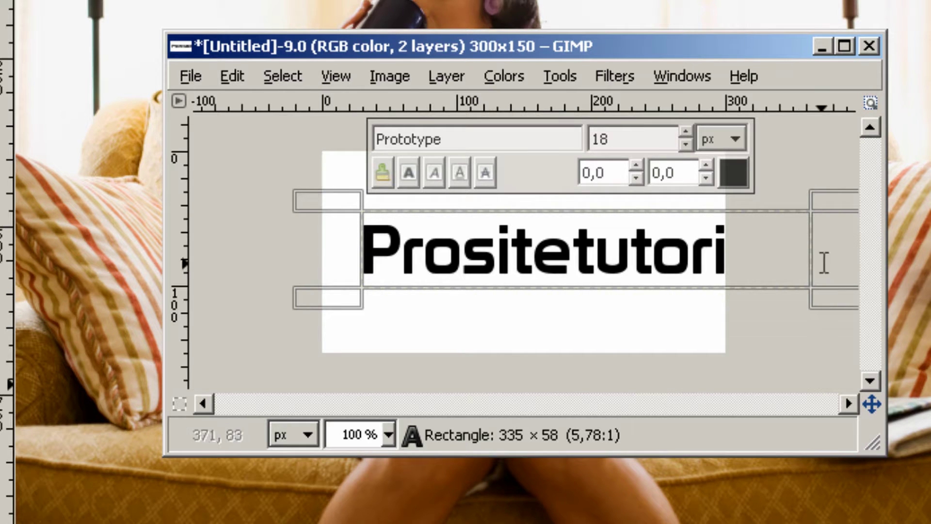
left_click(333, 184)
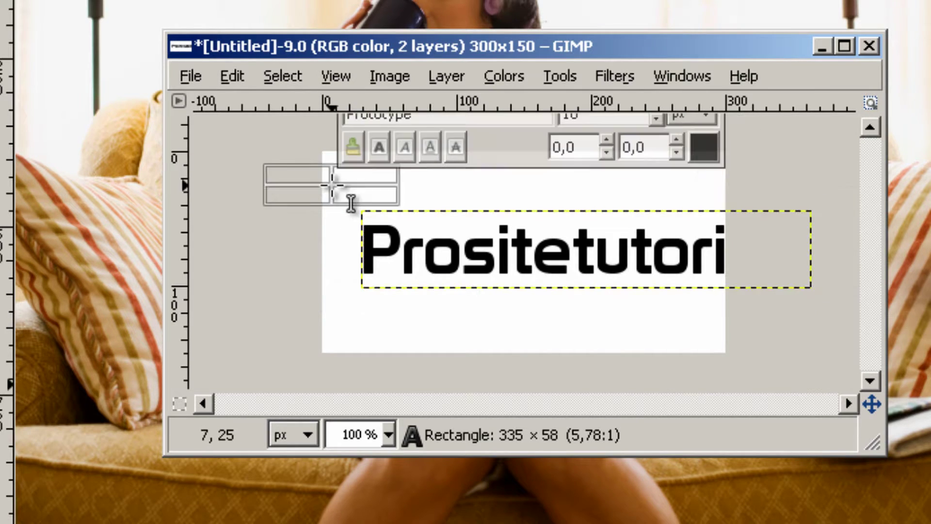
Reduce the font size of the whole logo text to 35 px so it fits the canvas.
left_click(407, 238)
key("ctrl+a")
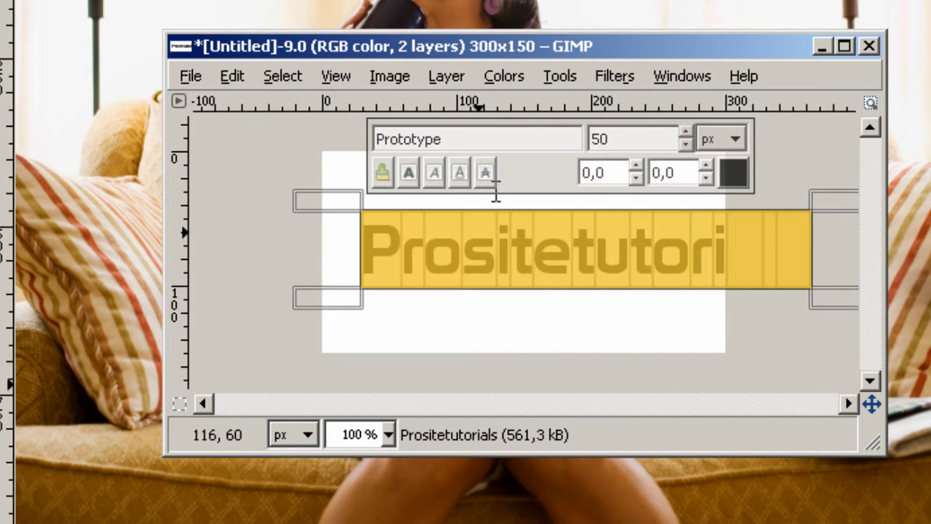
triple_click(644, 139)
type("35")
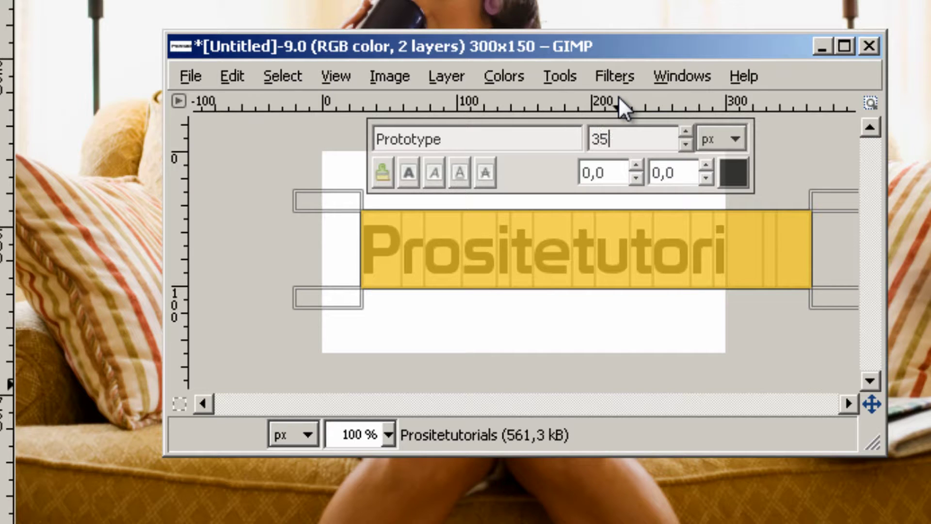
left_click(632, 242)
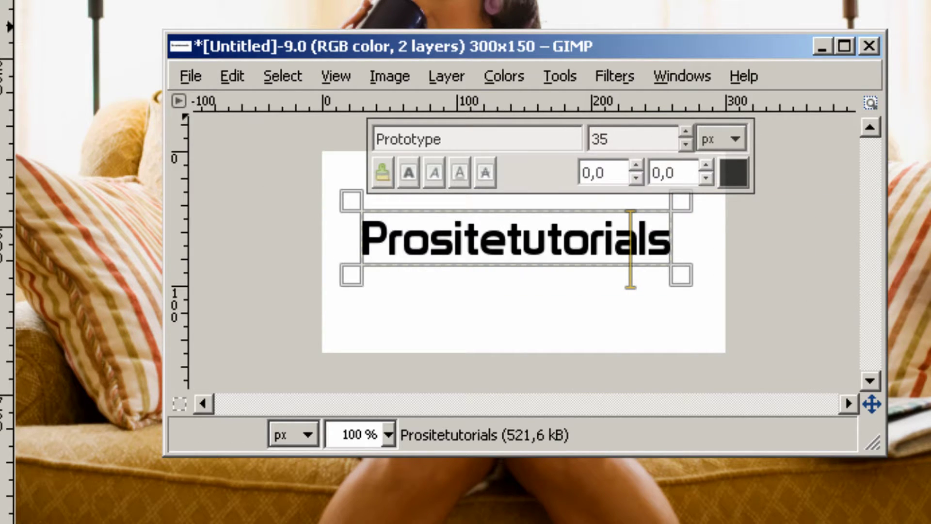
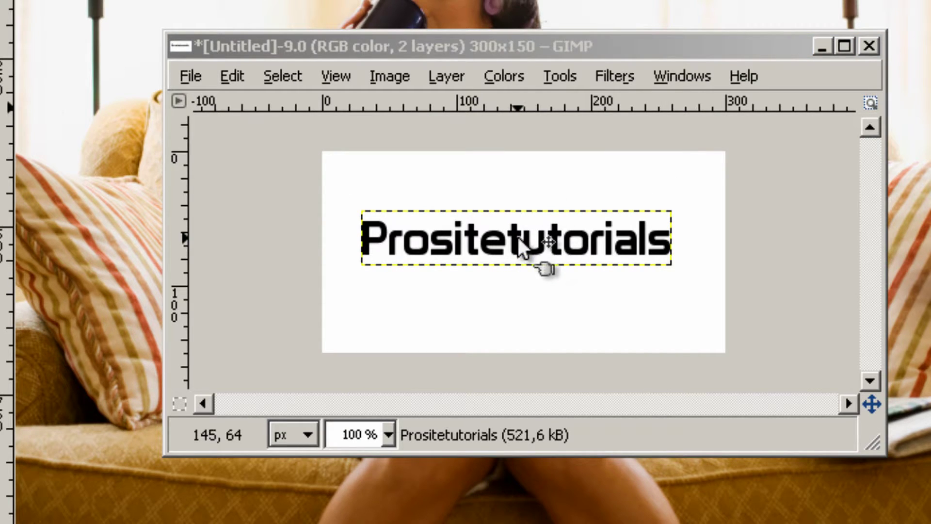
Try moving the Prositetutorials text slightly to the right and undo the move.
left_click_drag(519, 240, 558, 239)
key("ctrl+z")
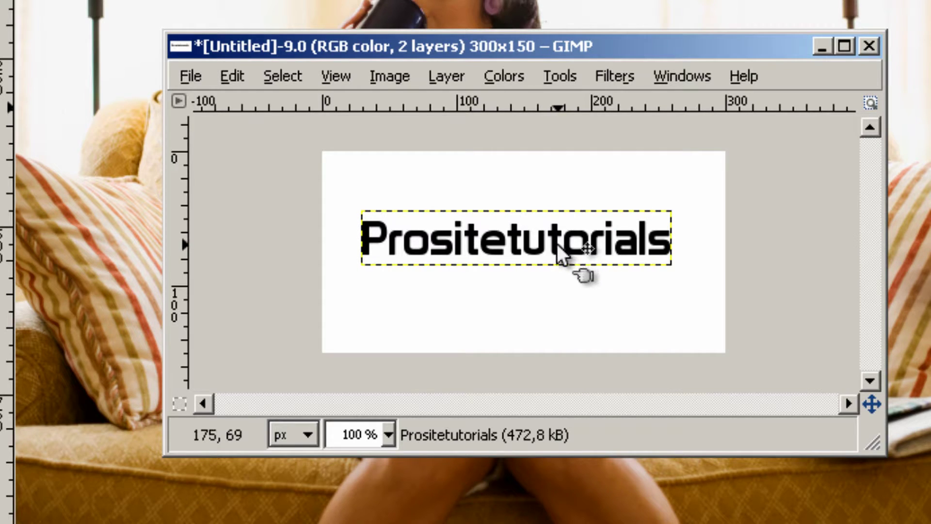
Move the Prositetutorials text slightly up and draw a long, thin rectangular selection just beneath it.
left_click_drag(557, 250, 566, 234)
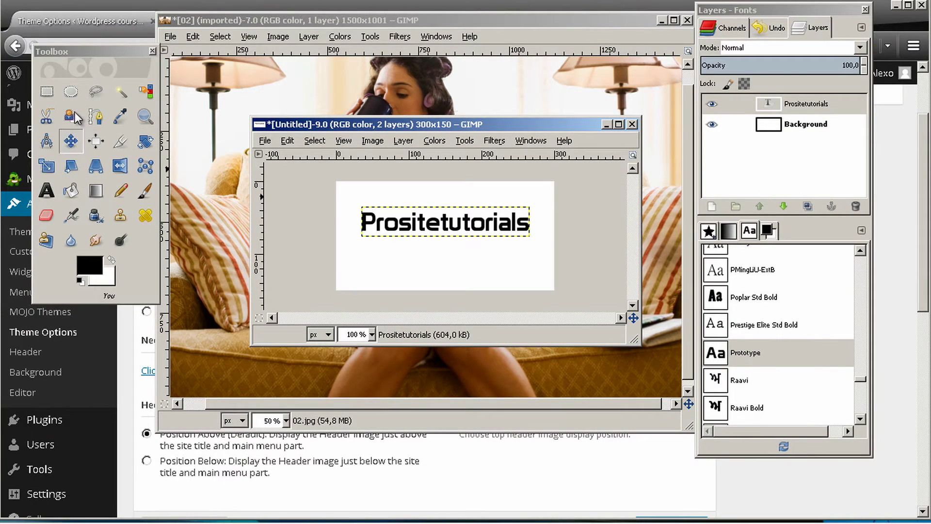
left_click(50, 95)
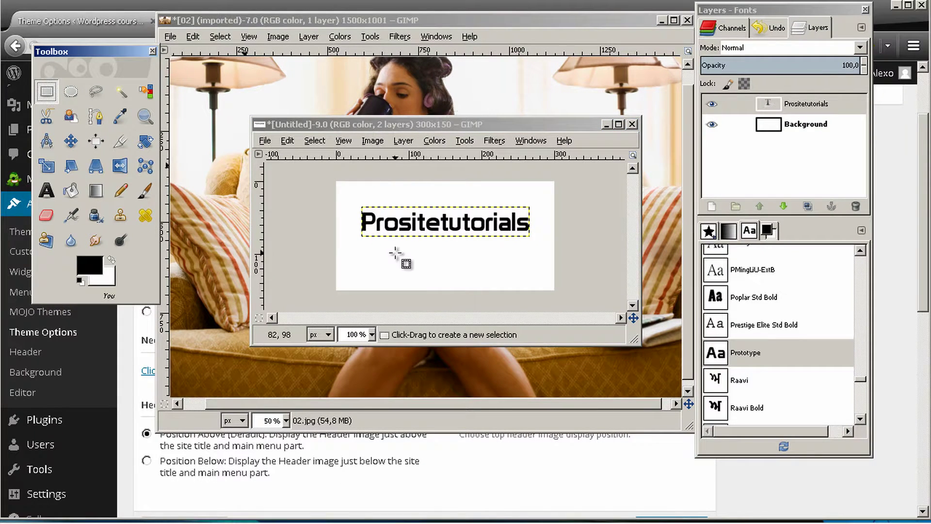
left_click_drag(354, 249, 551, 251)
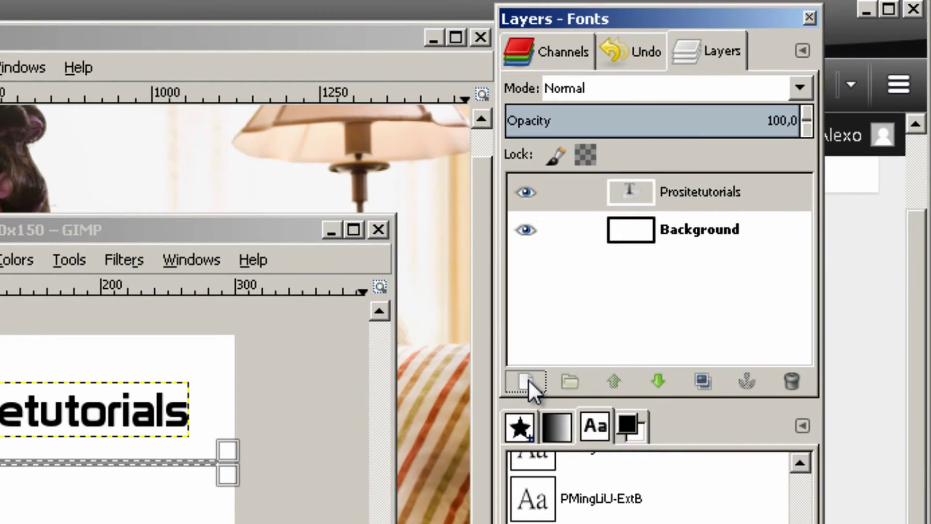
Try adding a new transparent layer above the logo text and undo it, keeping the thin selection.
left_click(528, 379)
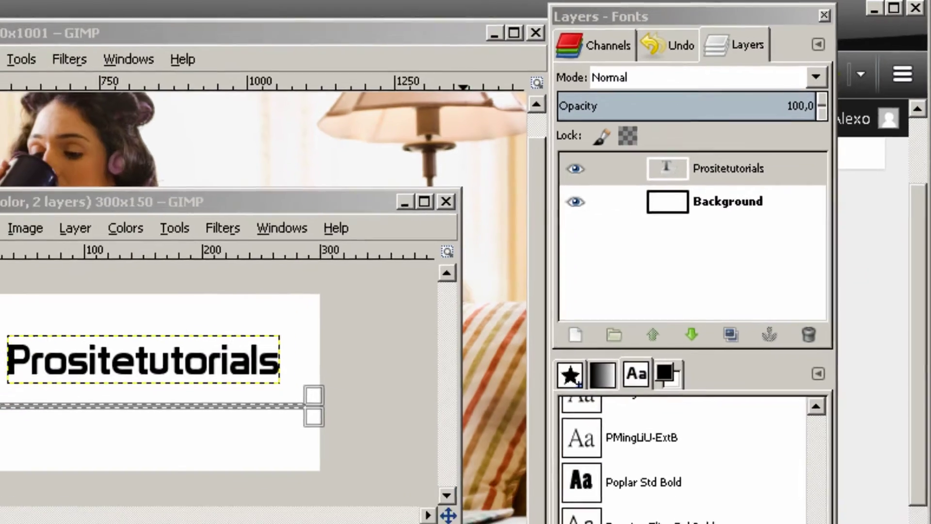
key("Return")
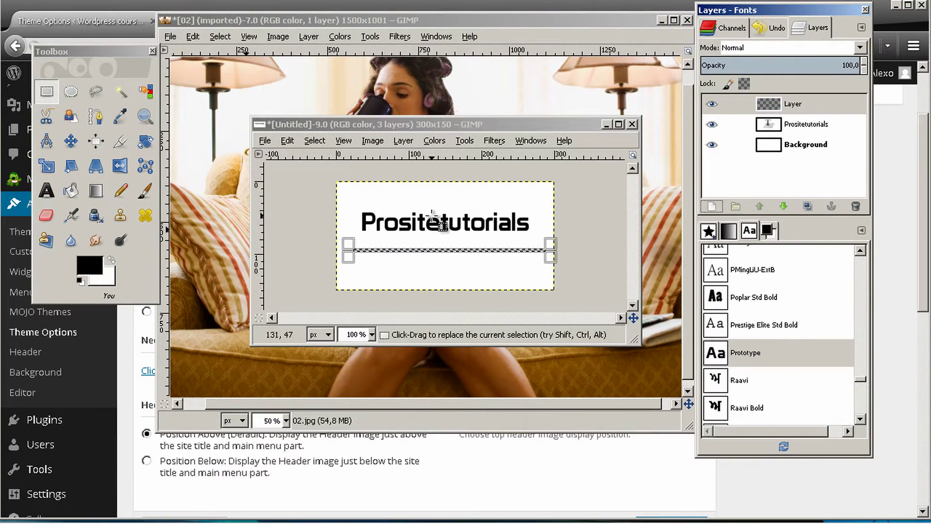
scroll(431, 246, "up", 1)
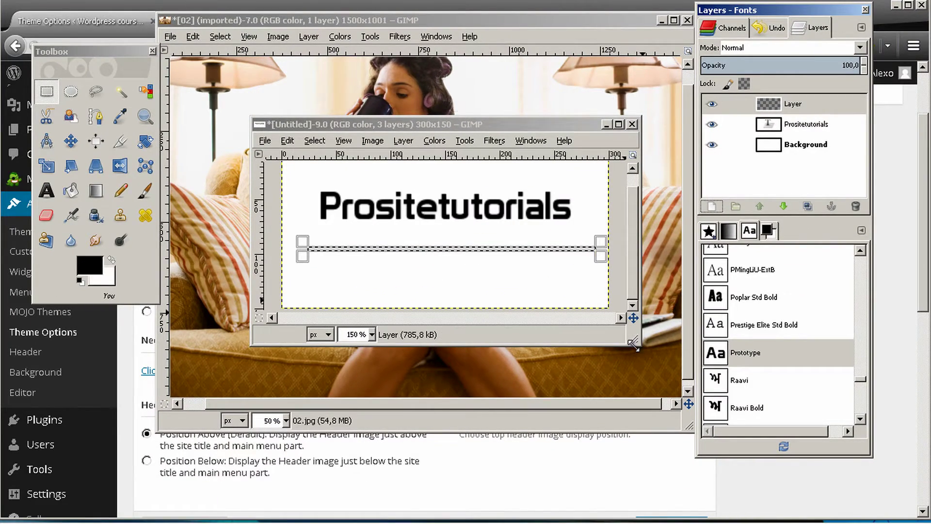
left_click_drag(633, 339, 674, 442)
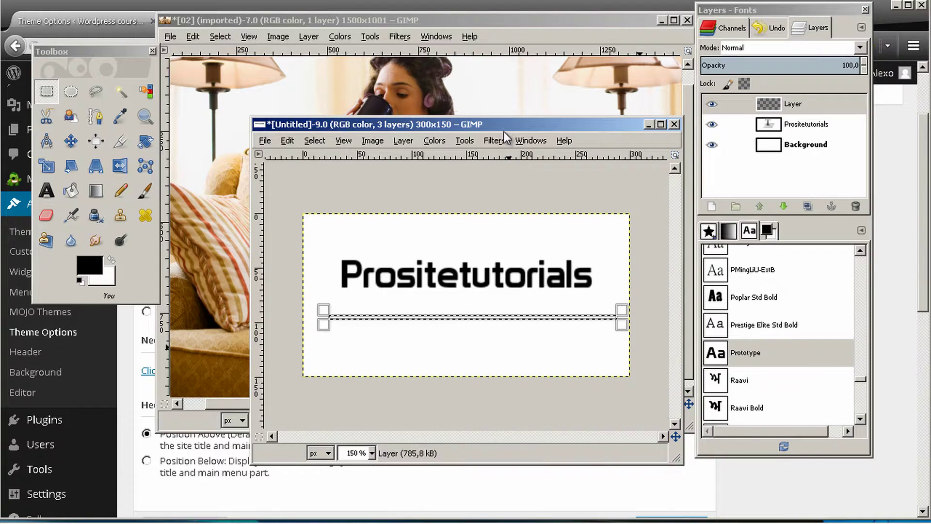
left_click_drag(439, 124, 405, 71)
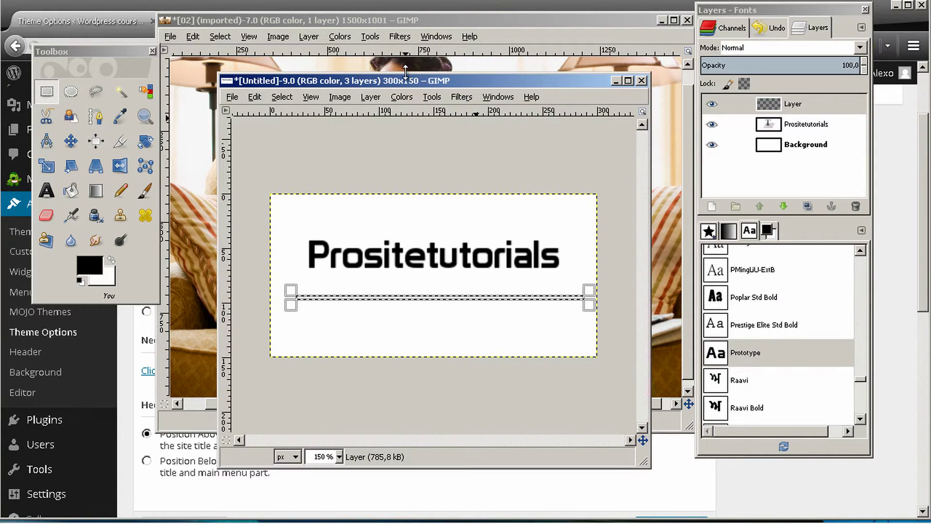
left_click_drag(650, 75, 668, 68)
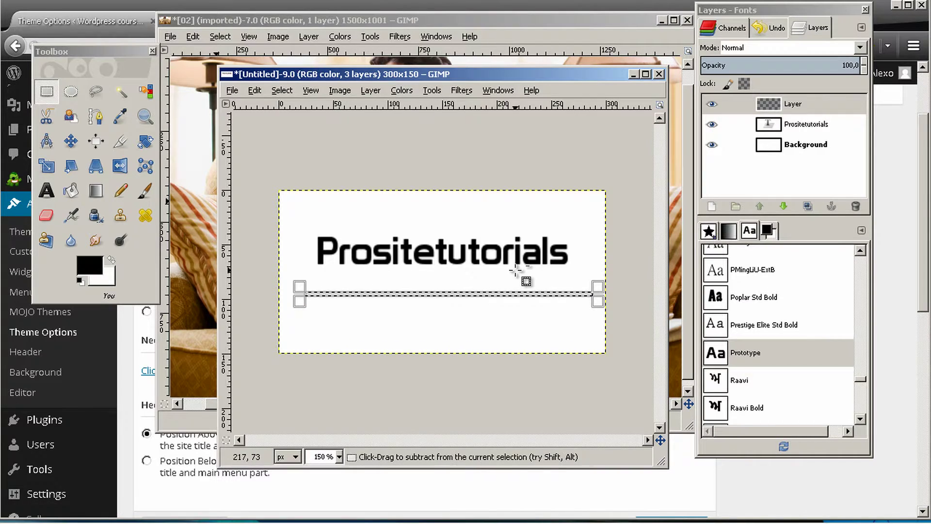
key("ctrl+z")
left_click(511, 294)
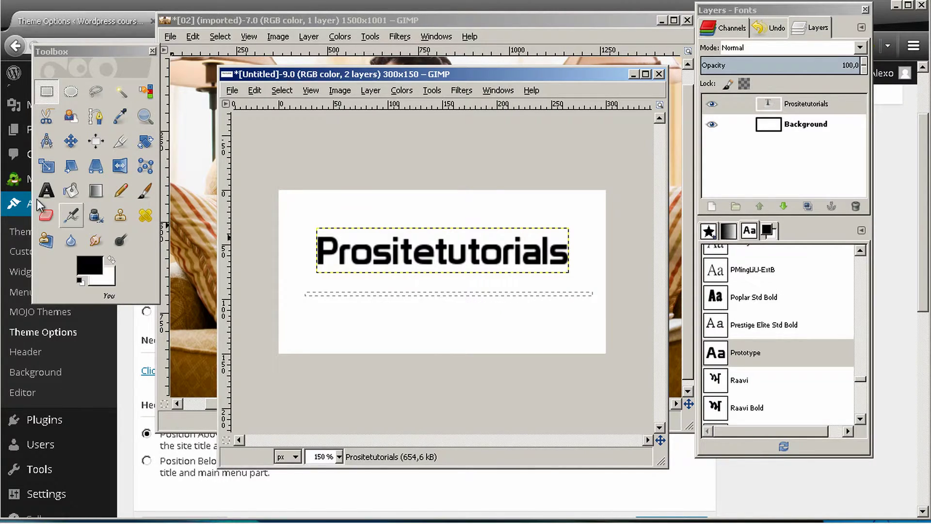
Choose the Bucket Fill tool with black as the foreground color.
left_click(72, 194)
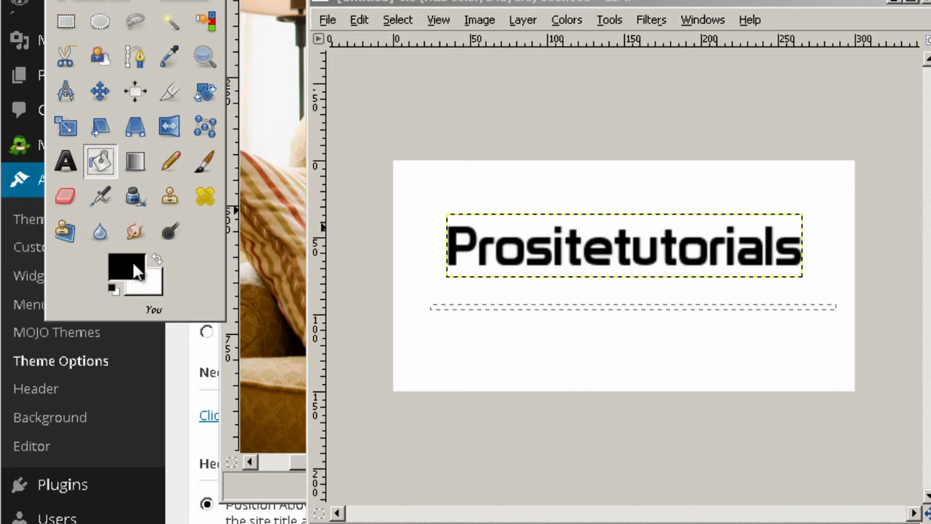
left_click(131, 264)
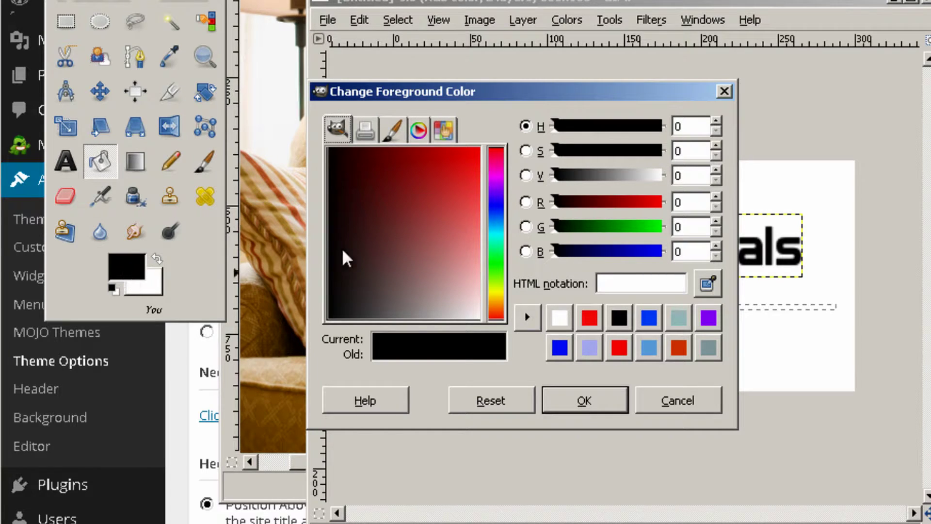
left_click_drag(344, 252, 293, 120)
left_click(600, 401)
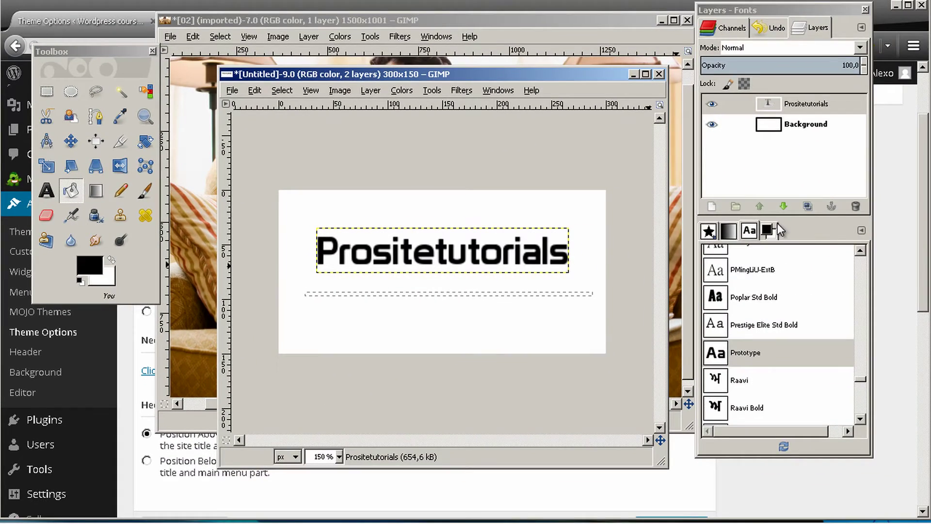
Add a transparent 300 × 150 px layer, fill the thin selection on it with black and clear the selection.
left_click(712, 207)
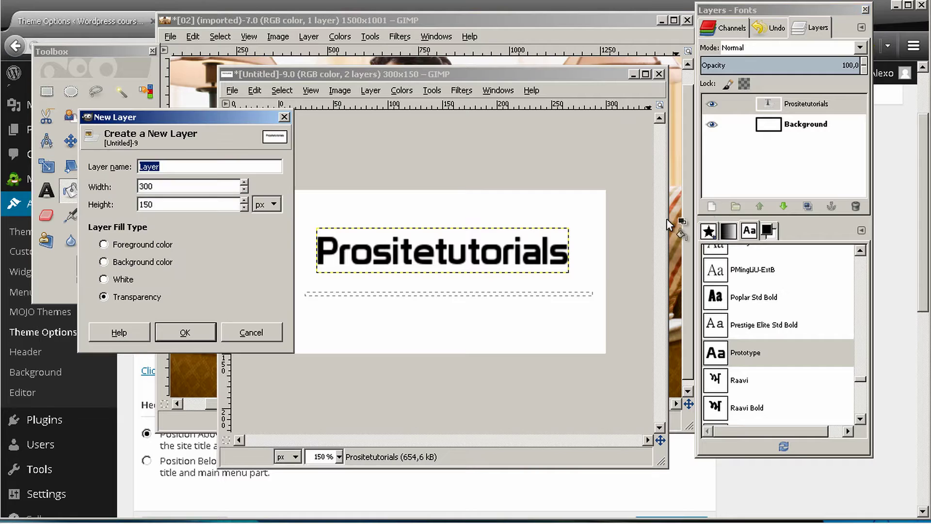
left_click(185, 332)
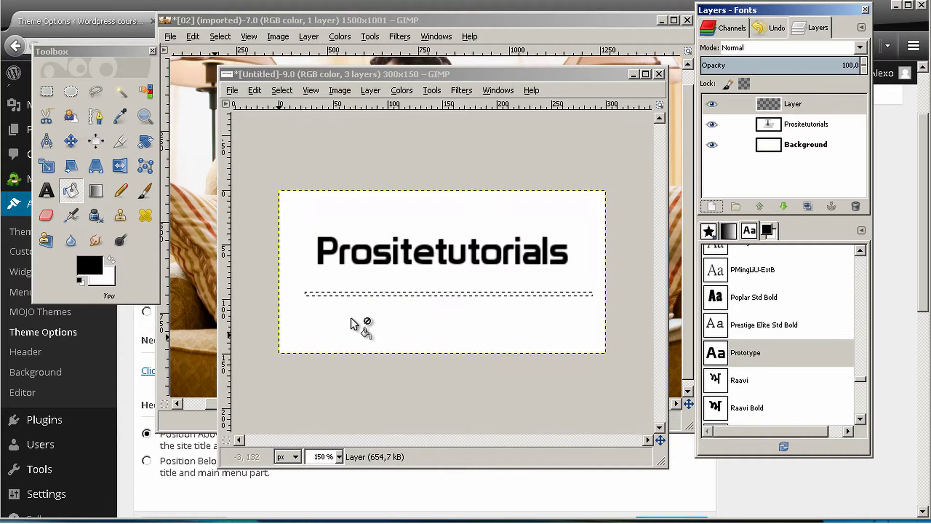
left_click(421, 294)
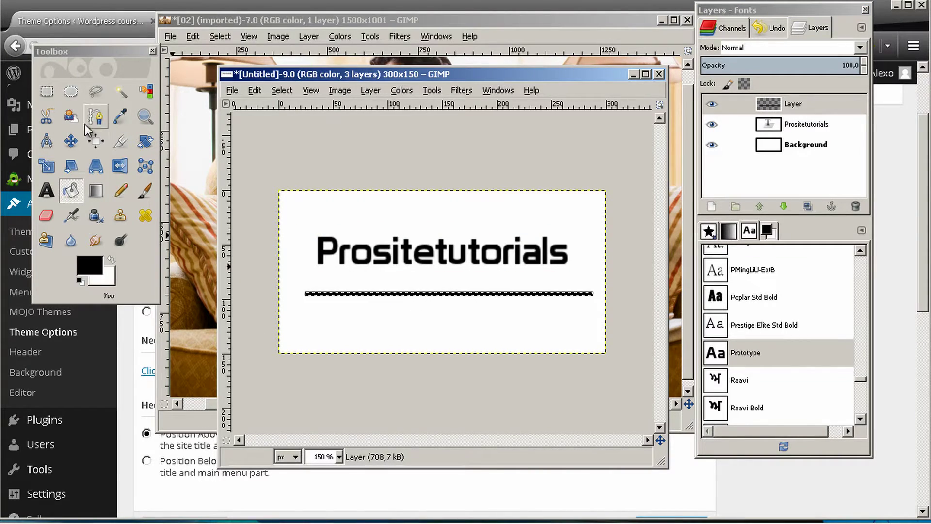
key("ctrl+shift+a")
Move the black line up so it sits directly below the Prositetutorials text.
left_click(71, 91)
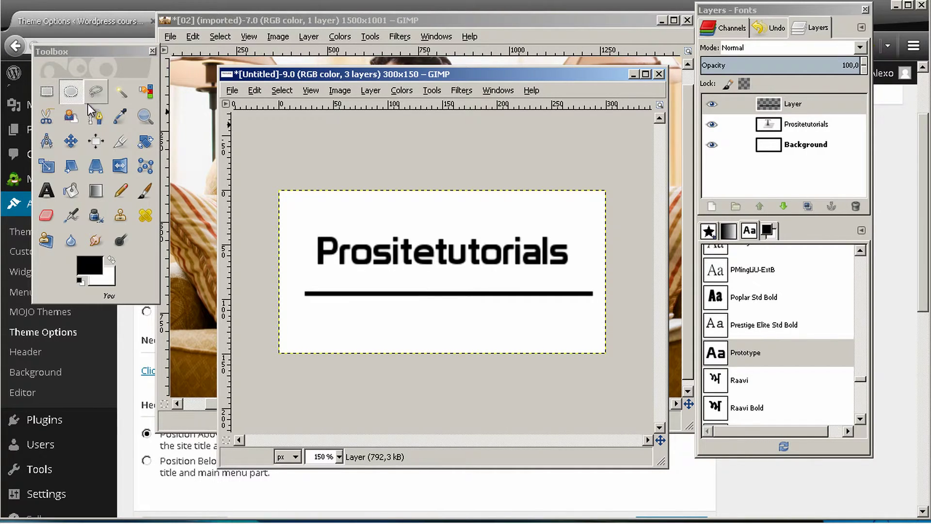
left_click(71, 141)
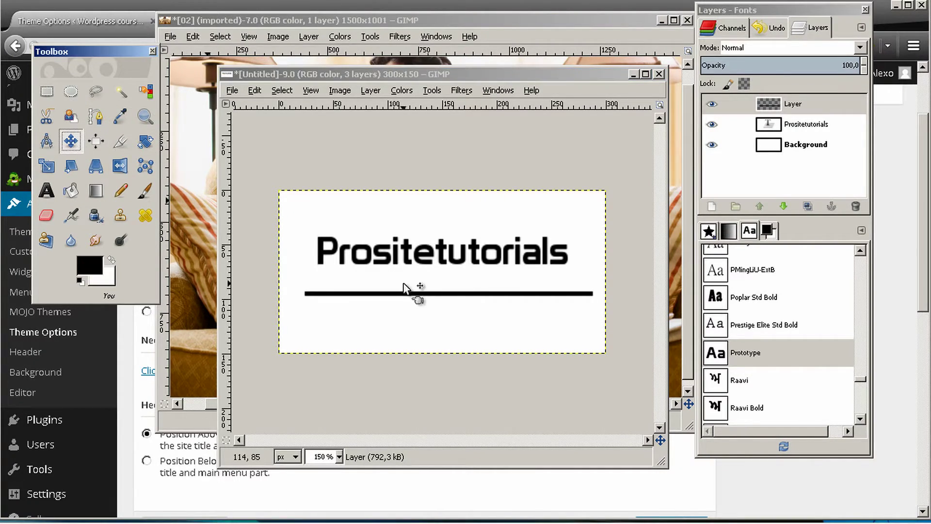
left_click_drag(414, 297, 410, 276)
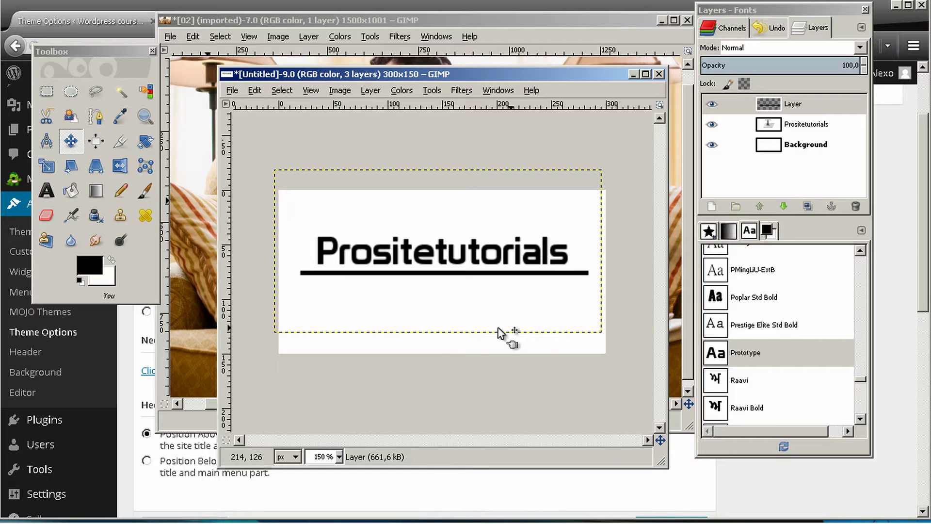
Add the tagline text "Free video tutorials to make a Wordpress website" below the line, correcting the wording along the way.
left_click(50, 194)
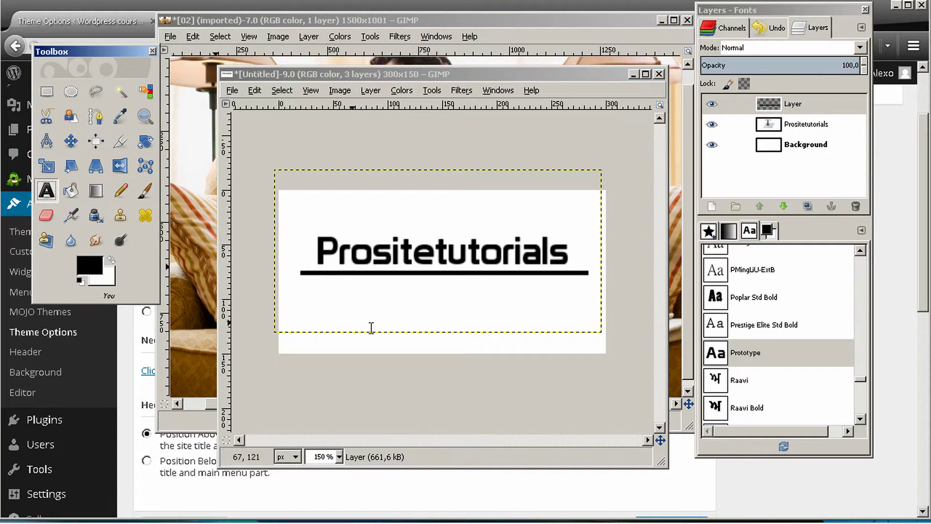
left_click(355, 303)
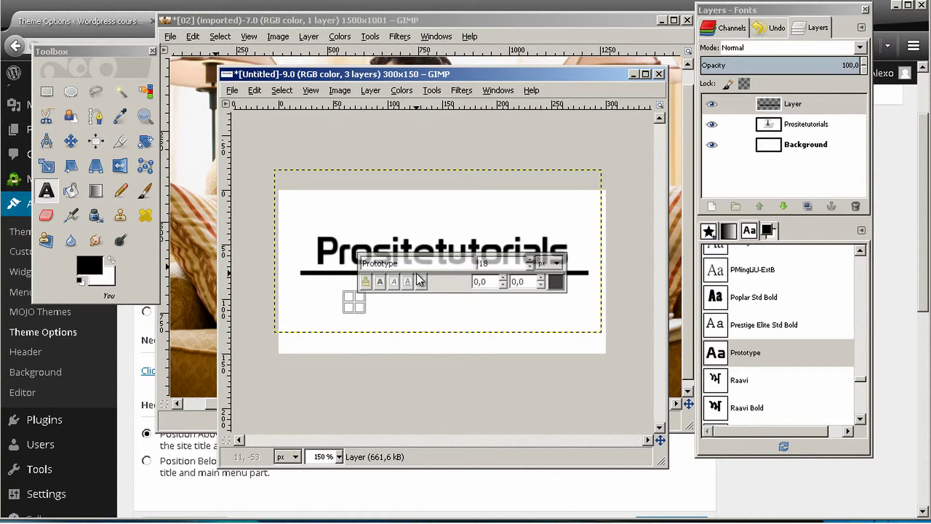
type("H")
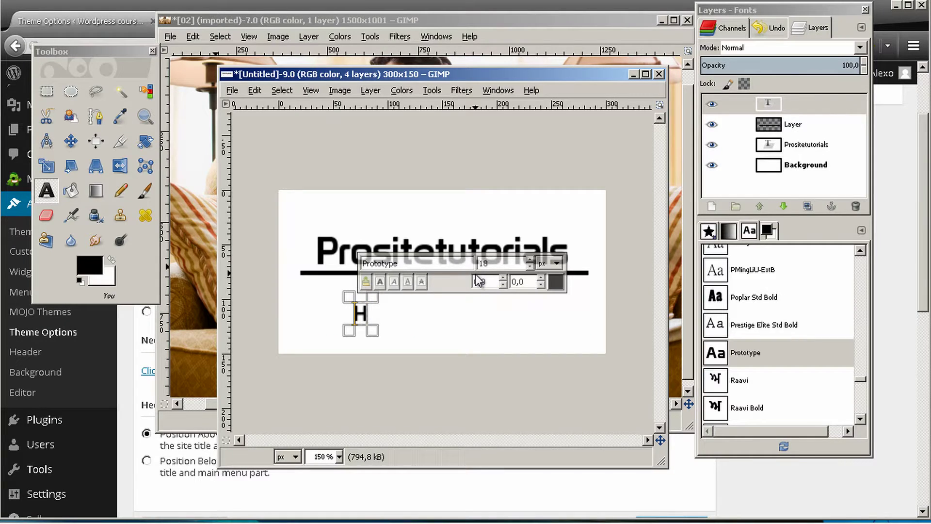
key("BackSpace")
type("Free tutor")
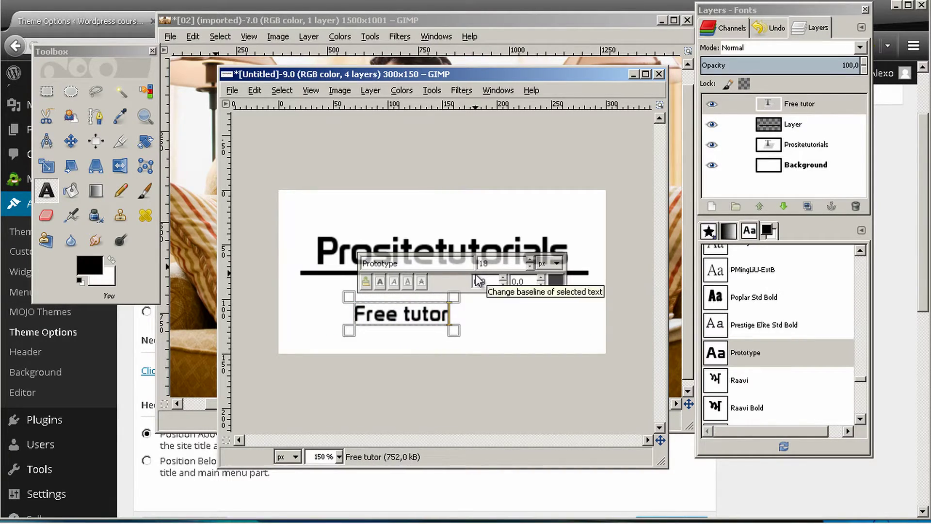
key("BackSpace")
key("BackSpace")
key("BackSpace")
key("BackSpace")
key("BackSpace")
key("BackSpace")
type("v")
key("BackSpace")
type("v")
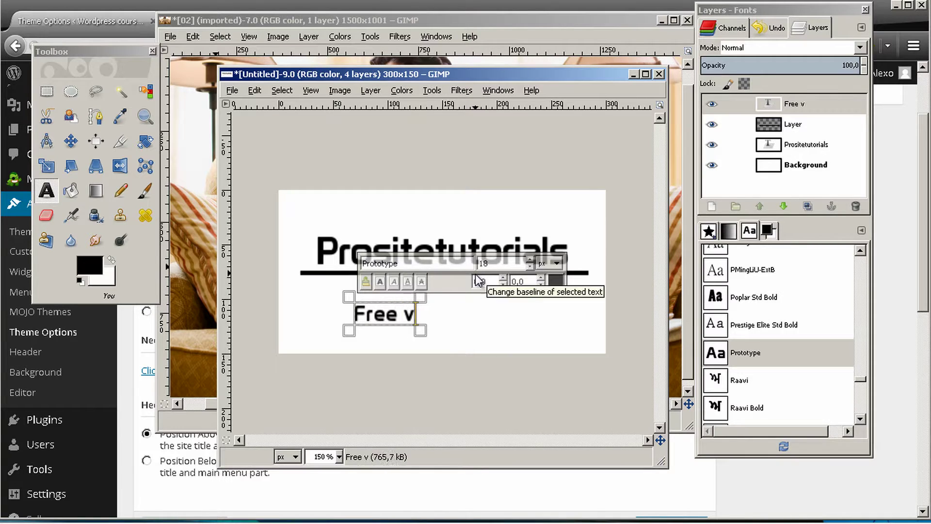
type("ideo tutorials")
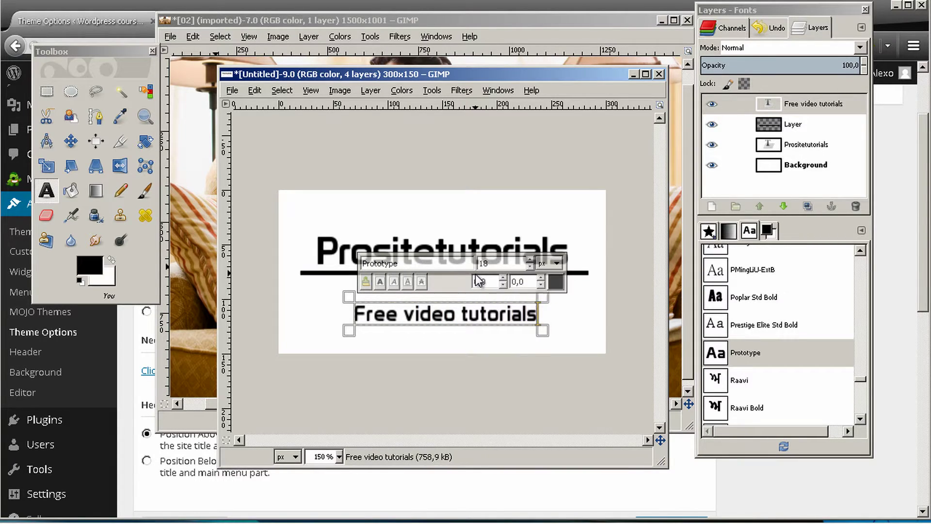
type(" to make a")
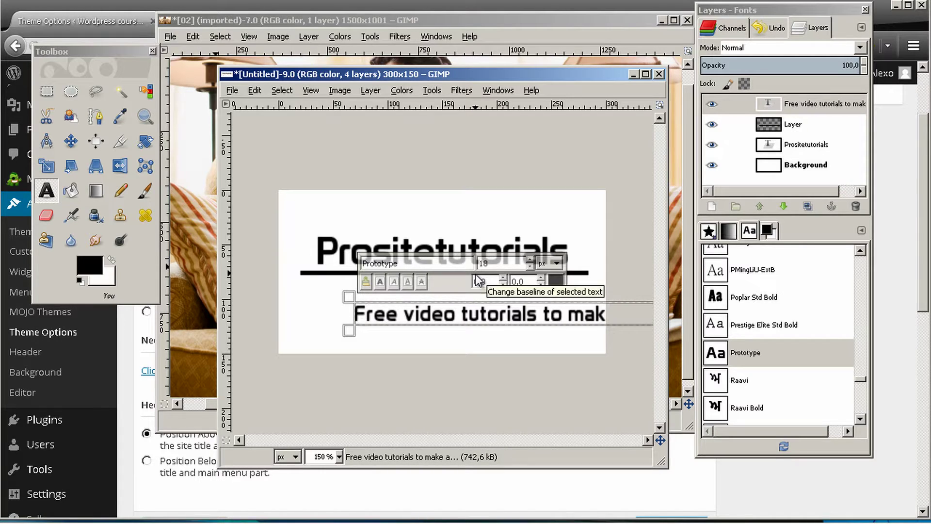
Select the whole tagline and reduce its font size to 10 px.
key("ctrl+a")
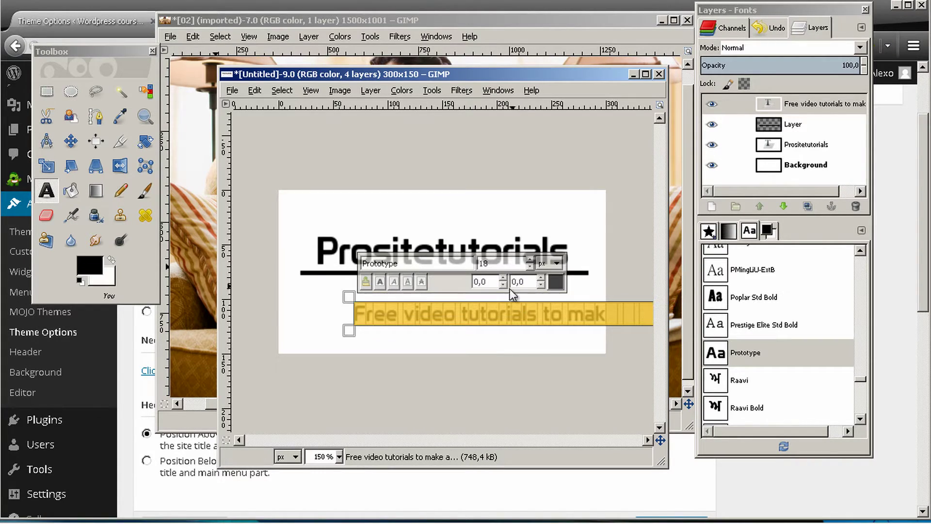
double_click(495, 263)
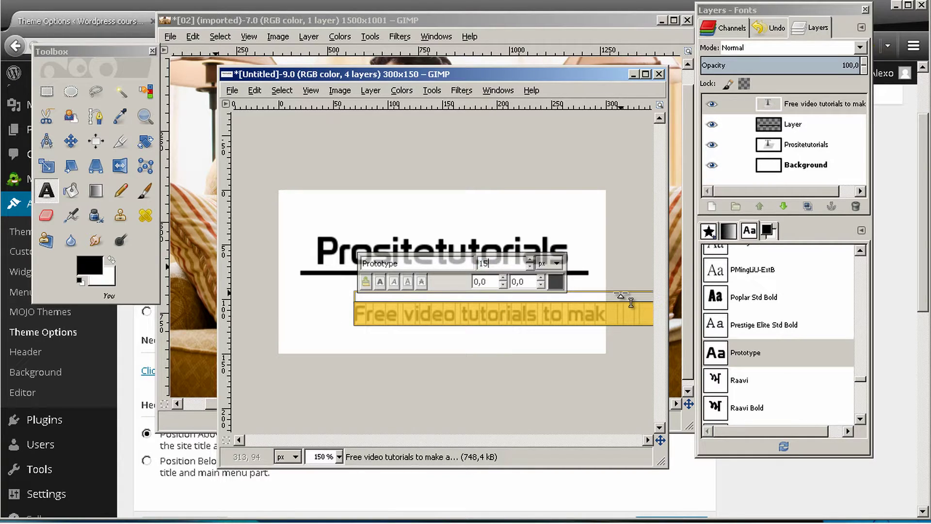
key("Return")
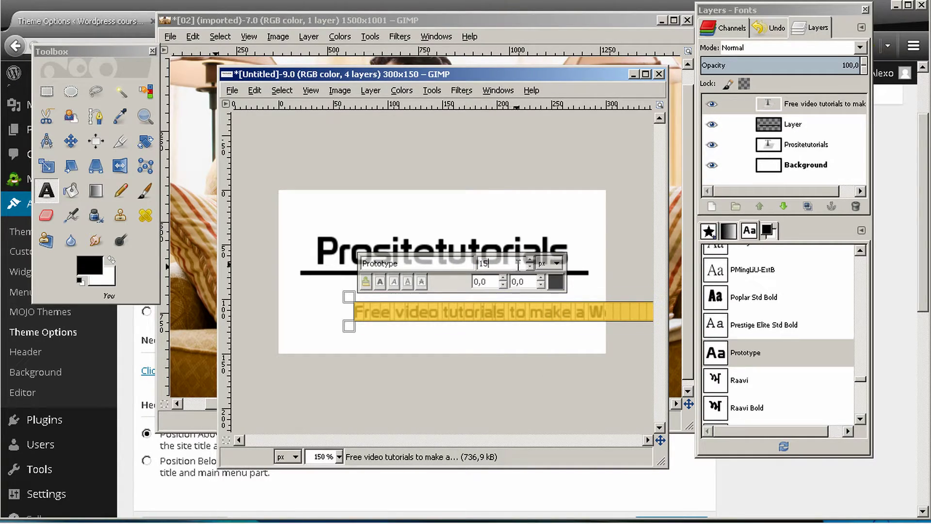
type("10")
key("Return")
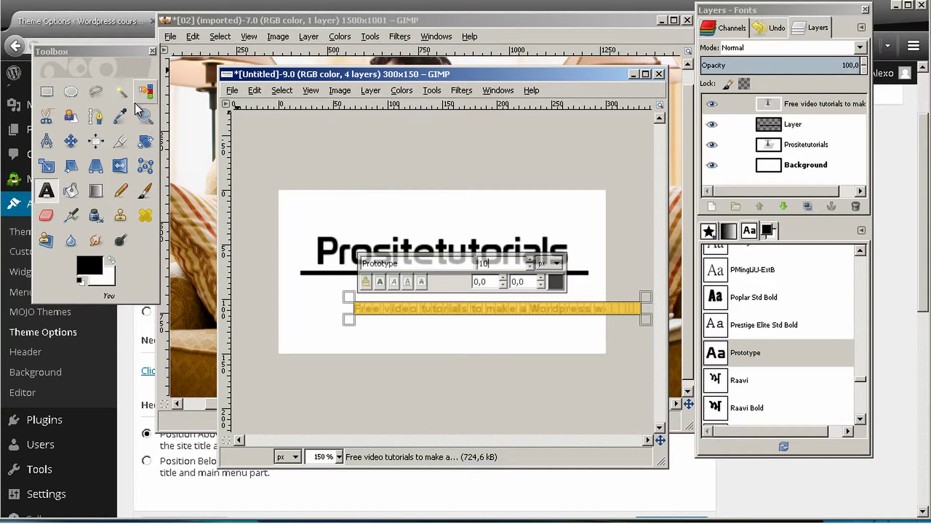
Move the tagline directly under the black line, aligned with its ends, and nudge it down 2 px.
left_click(71, 141)
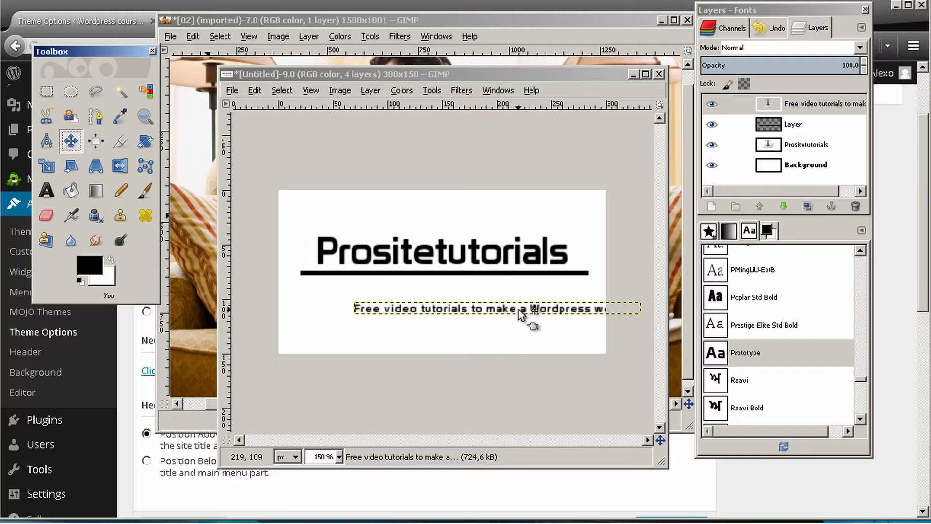
left_click_drag(522, 315, 495, 290)
key("ctrl+z")
left_click(549, 313)
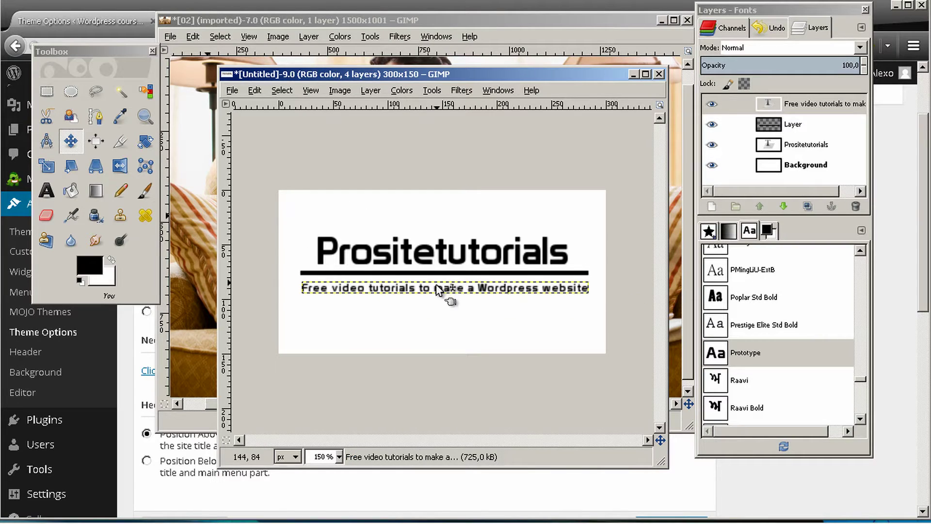
key("Down")
key("Down")
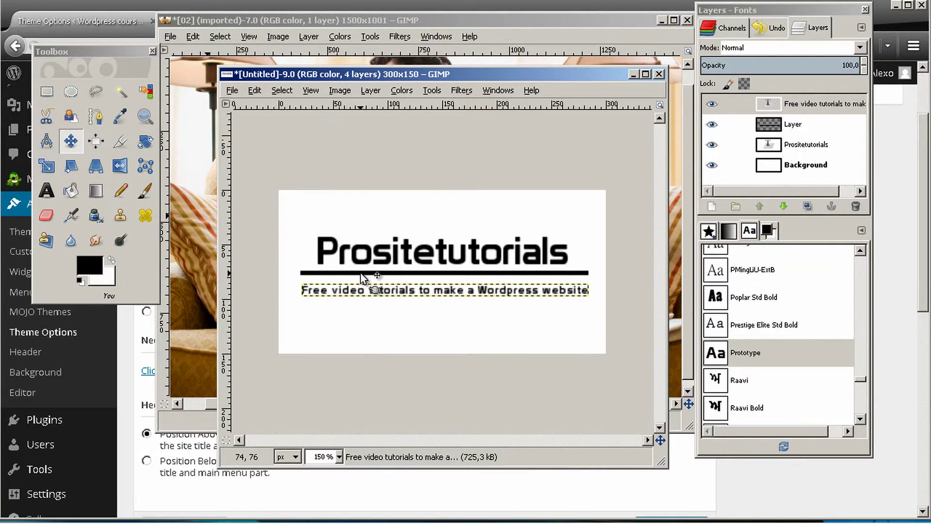
left_click(789, 125)
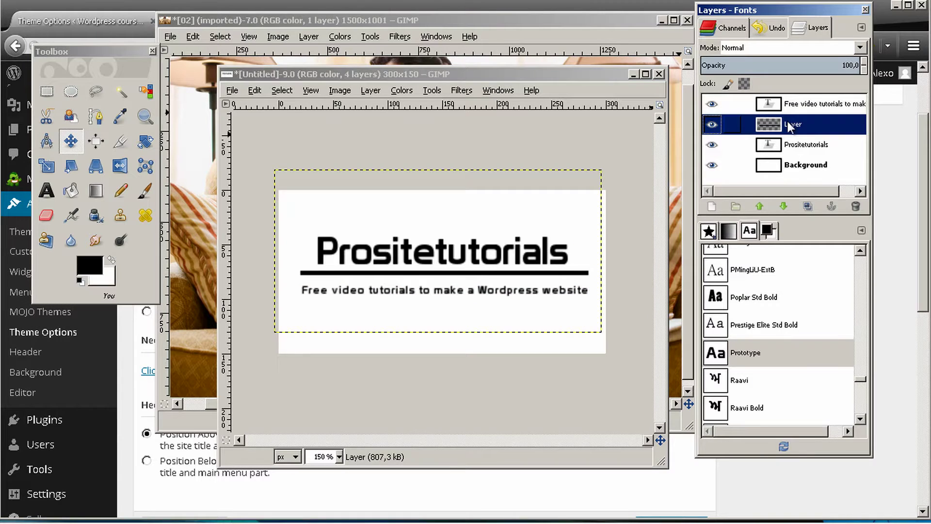
left_click(783, 145)
key("Down")
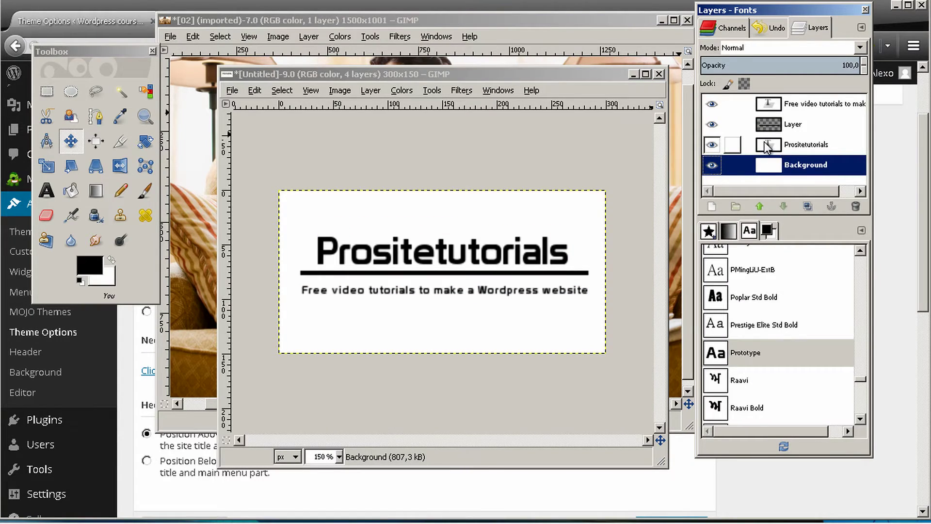
left_click(768, 145)
left_click(771, 104)
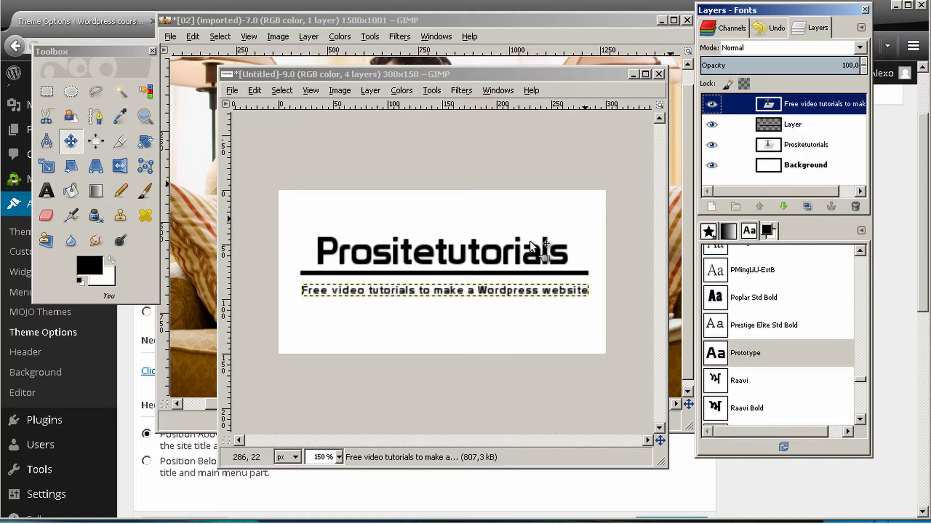
left_click(818, 165)
left_click(804, 148)
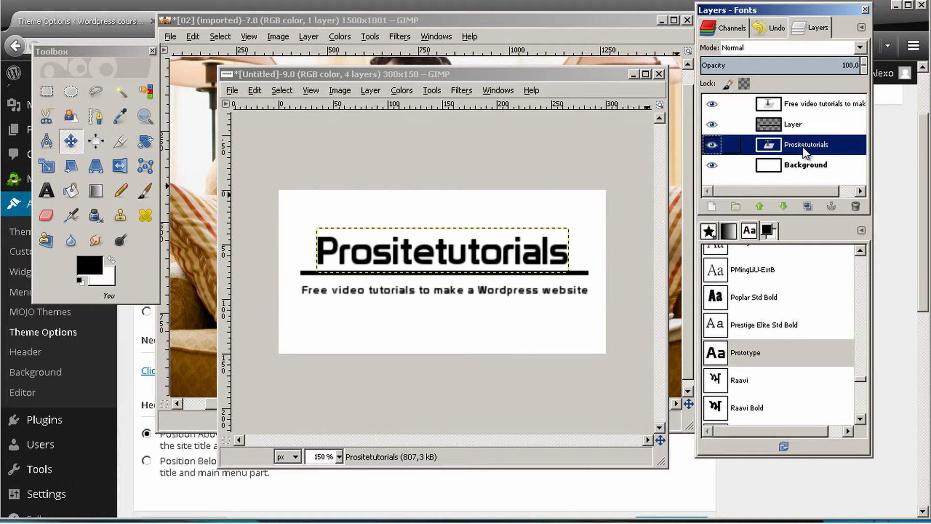
key("Down")
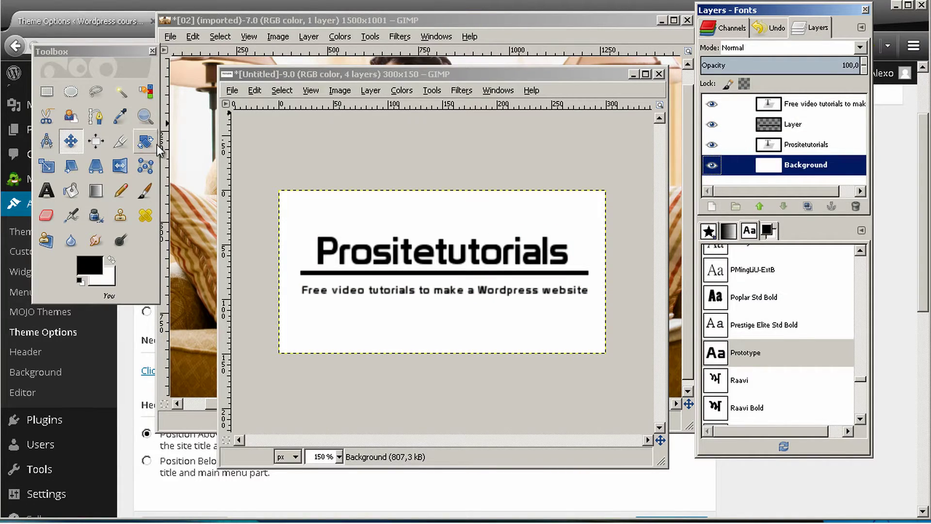
left_click(437, 251)
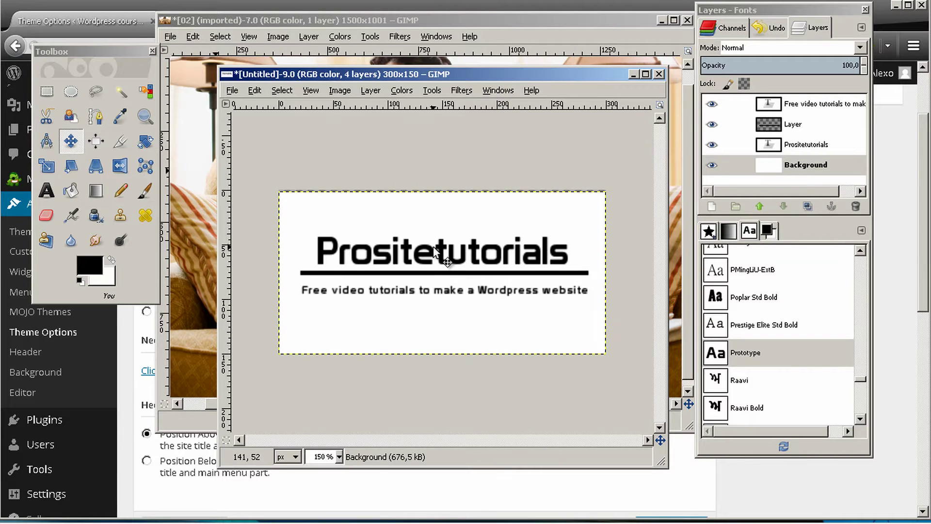
Shift the Prositetutorials text, the black line and the tagline down about 4 px each, keeping their arrangement.
left_click(824, 148)
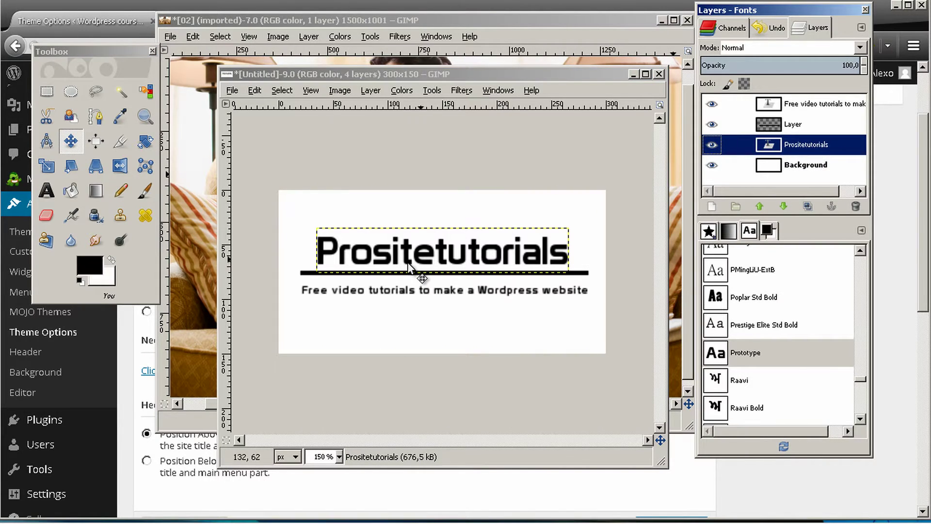
left_click_drag(420, 262, 422, 265)
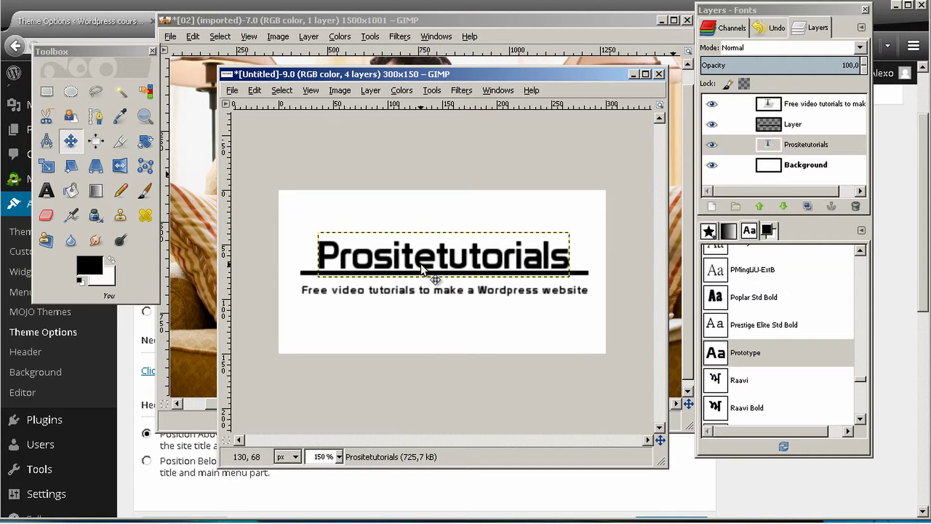
left_click(815, 124)
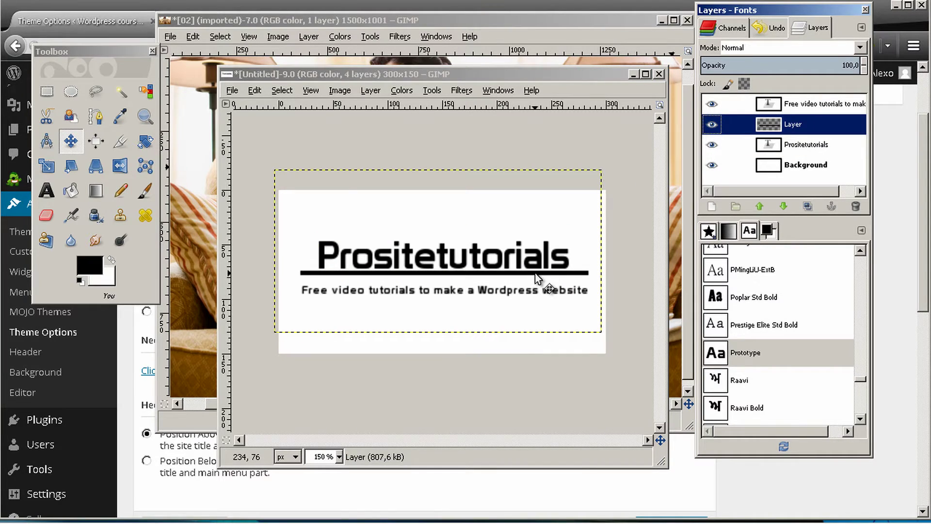
left_click_drag(537, 276, 552, 300)
left_click(548, 291)
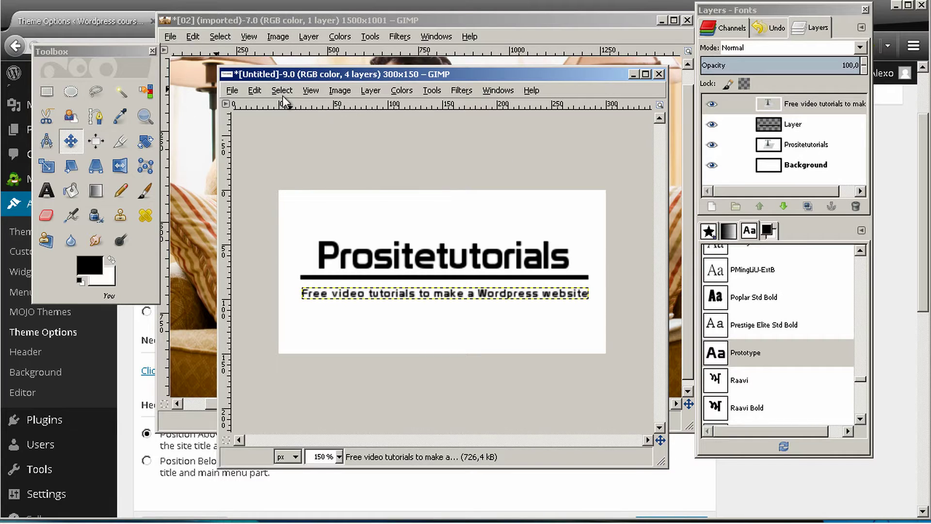
Export the finished logo as logo.jpg into the Website Course folder with JPEG quality 90.
left_click(232, 91)
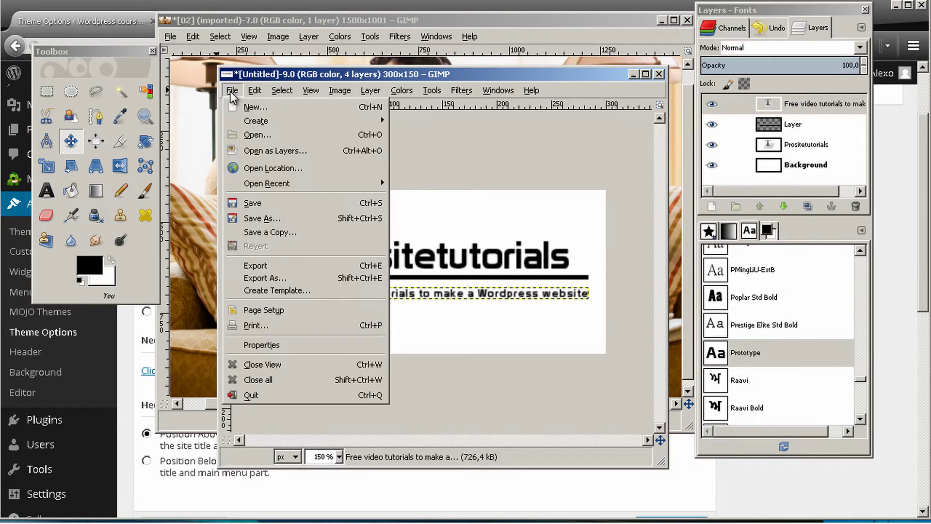
left_click(339, 278)
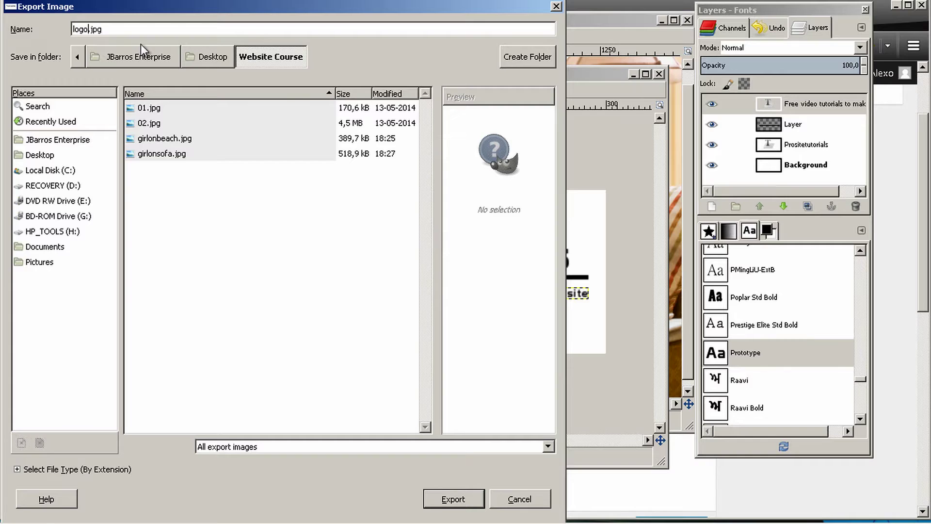
left_click(470, 500)
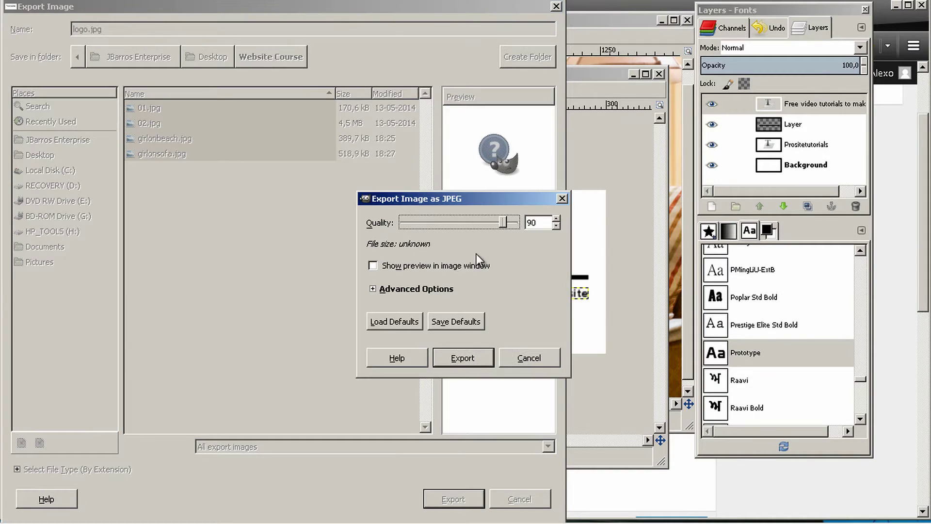
left_click(457, 361)
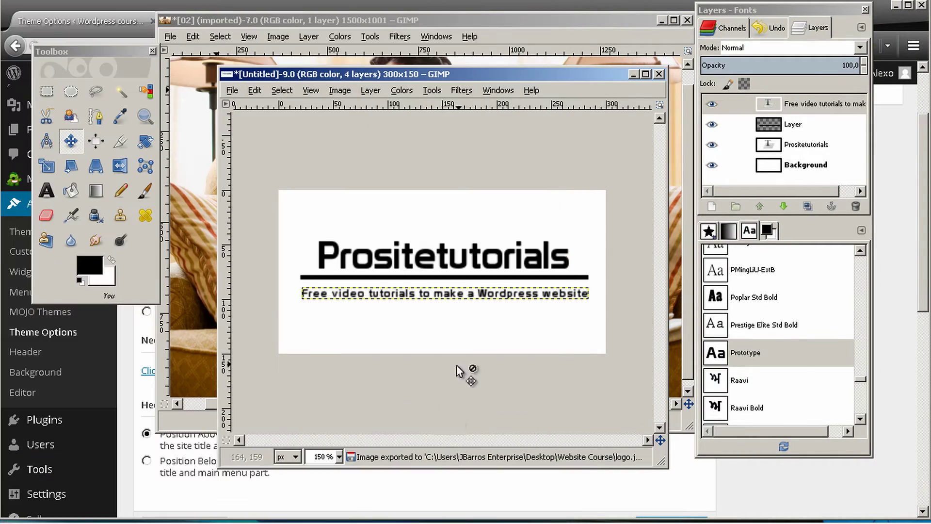
Switch to the WordPress theme options in the browser and upload logo.jpg from the Website Course folder as the header logo.
left_click(543, 511)
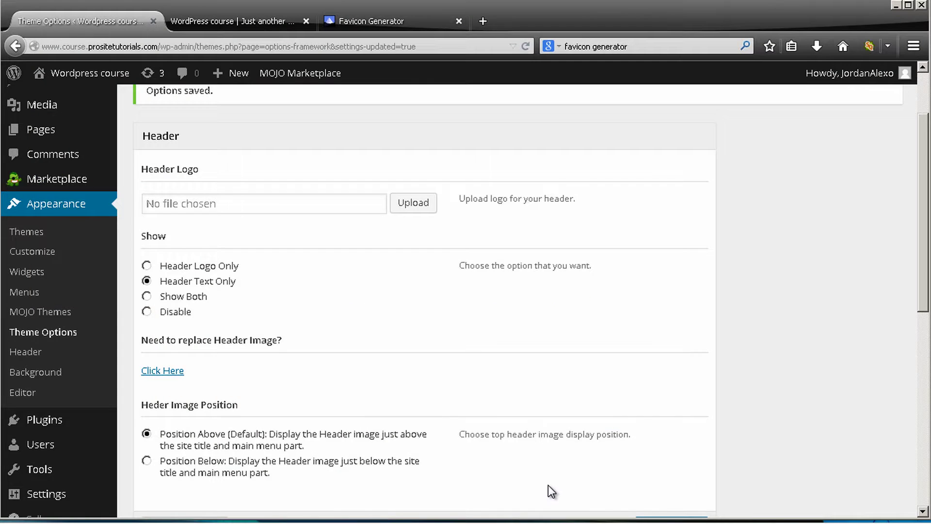
scroll(630, 307, "up", 2)
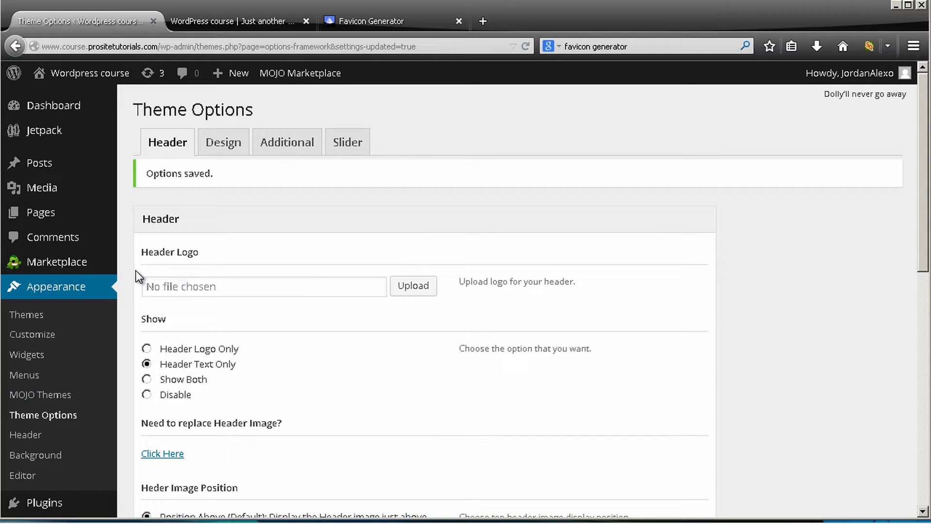
left_click(413, 289)
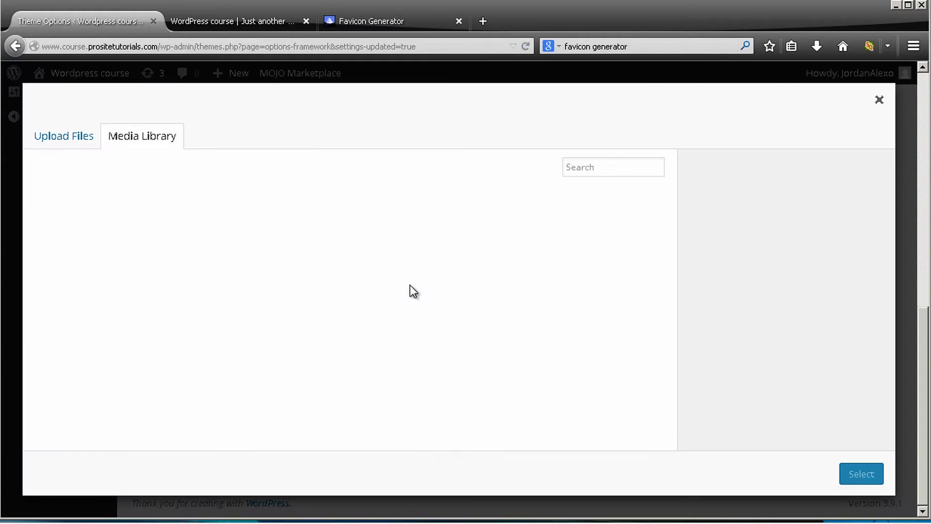
left_click(75, 144)
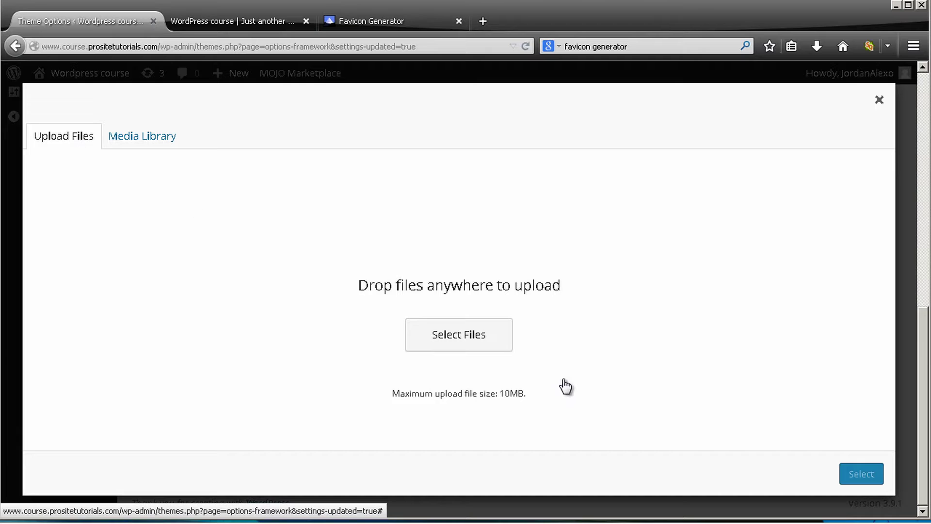
left_click(453, 334)
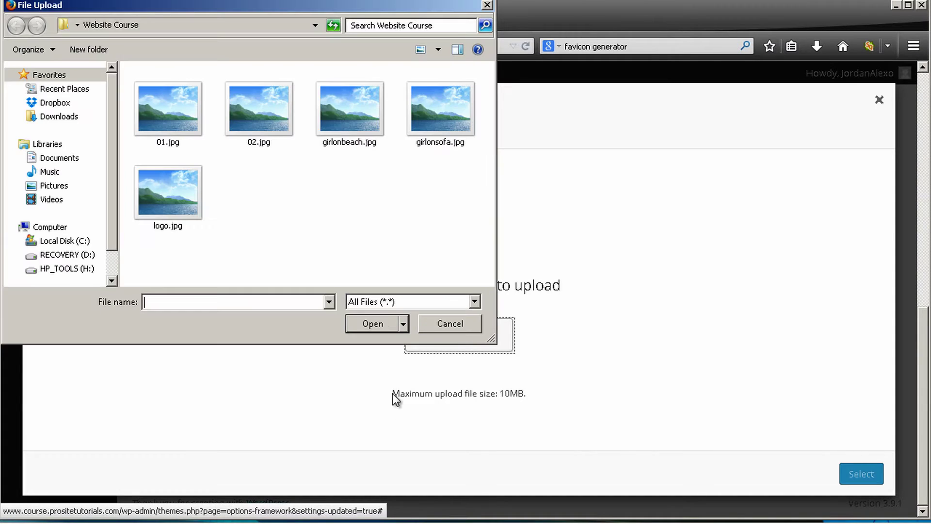
left_click(182, 208)
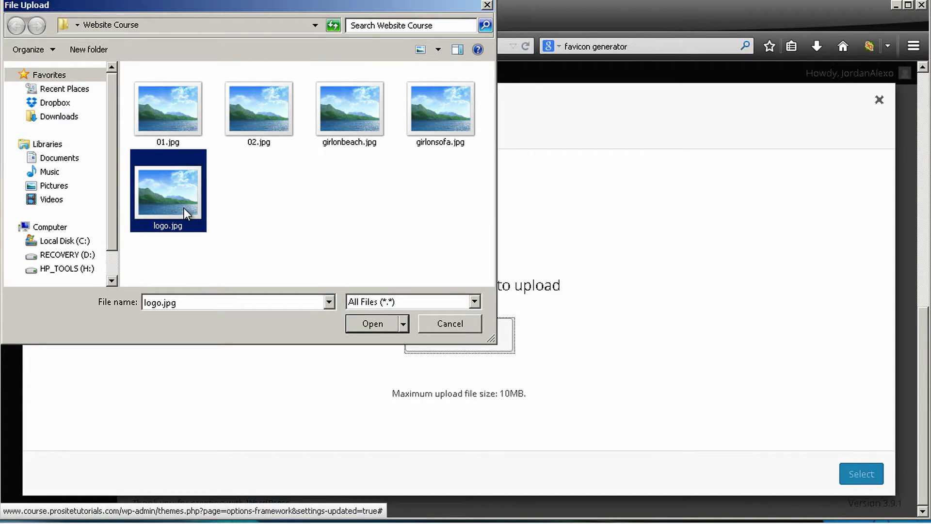
double_click(185, 208)
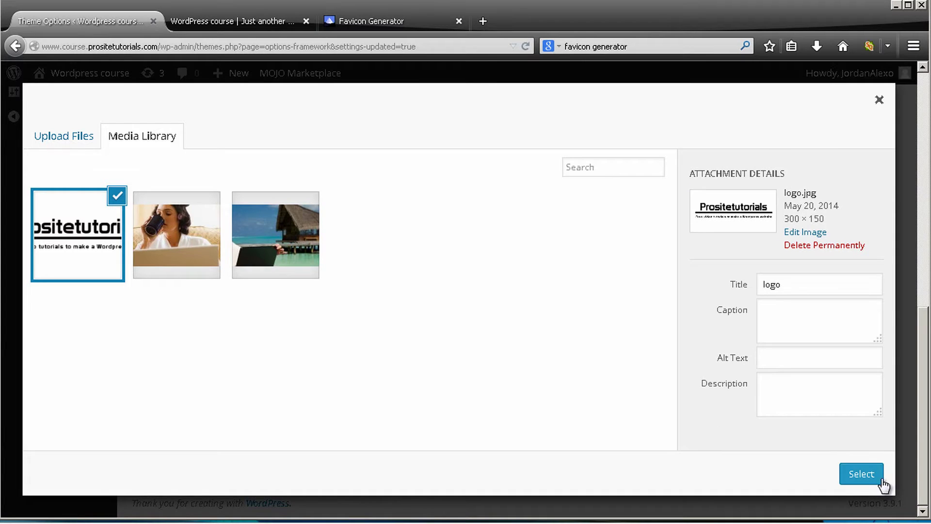
left_click(861, 474)
Set the header to show Header Logo Only and save the theme options.
scroll(583, 349, "down", 3)
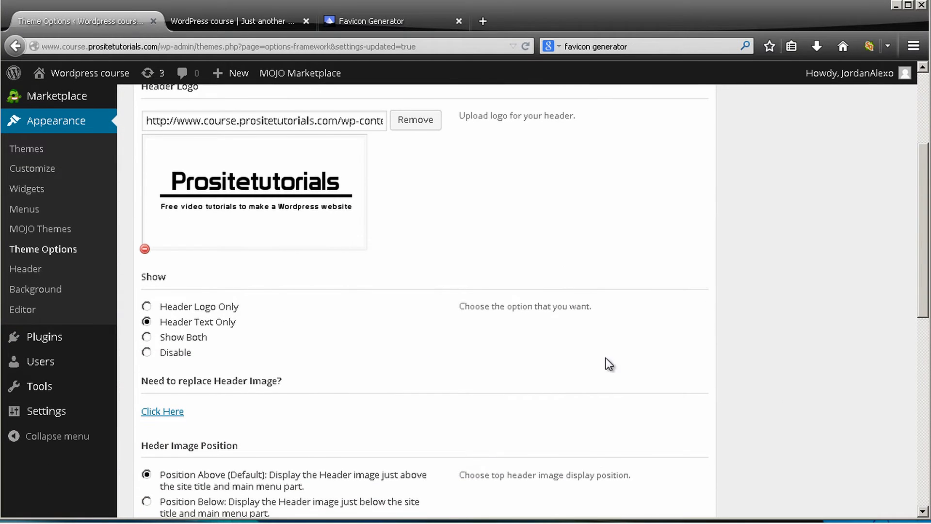
scroll(223, 313, "down", 3)
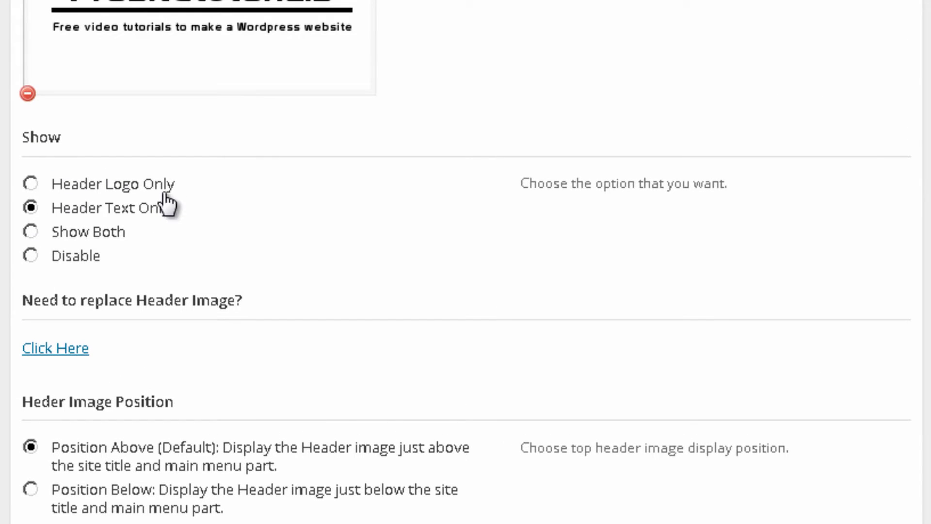
left_click(144, 190)
scroll(166, 177, "up", 5)
scroll(614, 436, "down", 10)
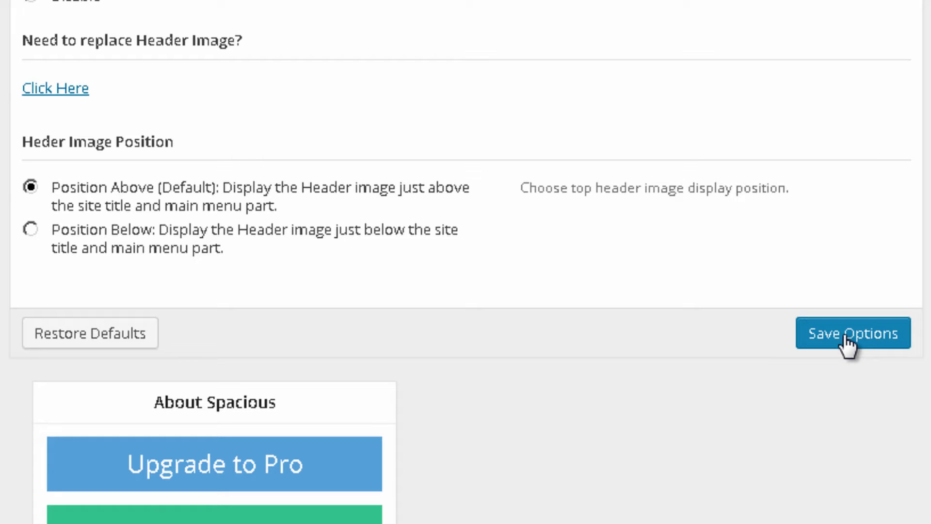
left_click(848, 343)
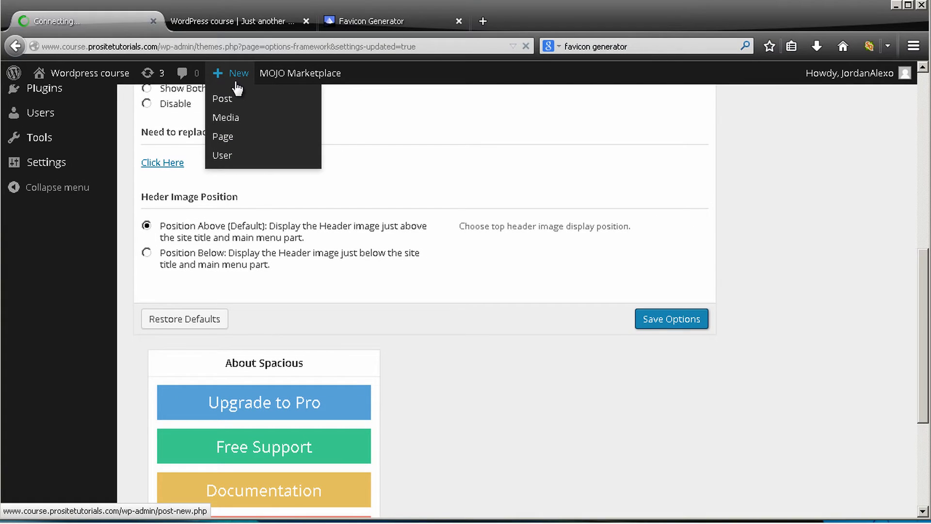
Reload the site's front page and examine the header logo and the rest of the page.
left_click(220, 28)
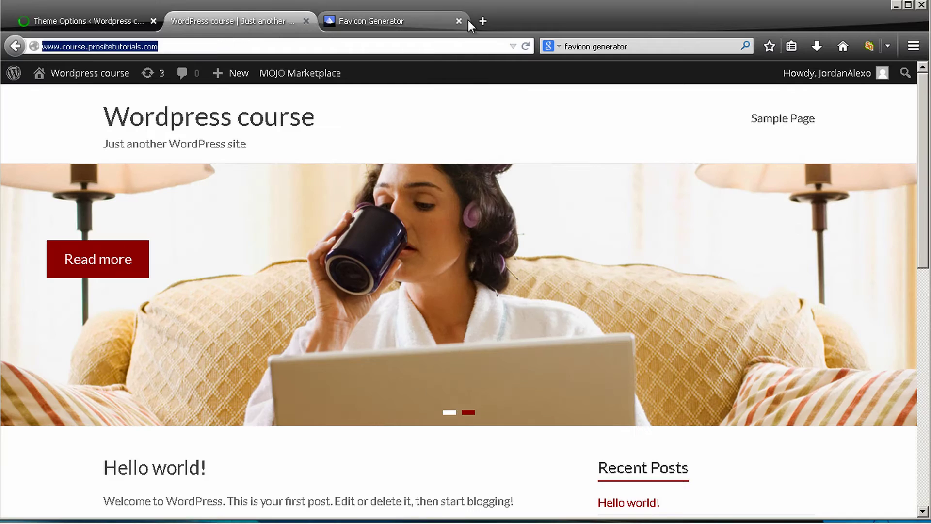
left_click(526, 47)
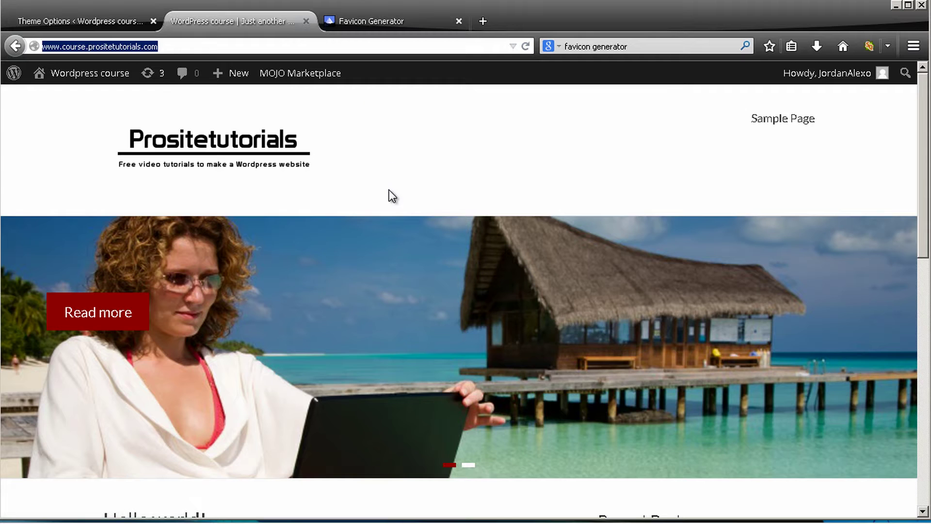
scroll(391, 172, "down", 3)
scroll(672, 311, "up", 2)
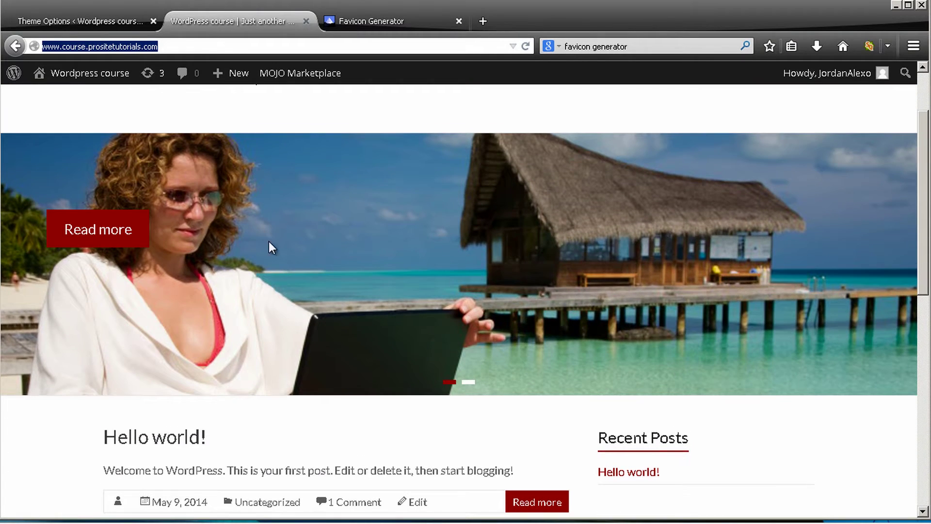
scroll(805, 303, "down", 10)
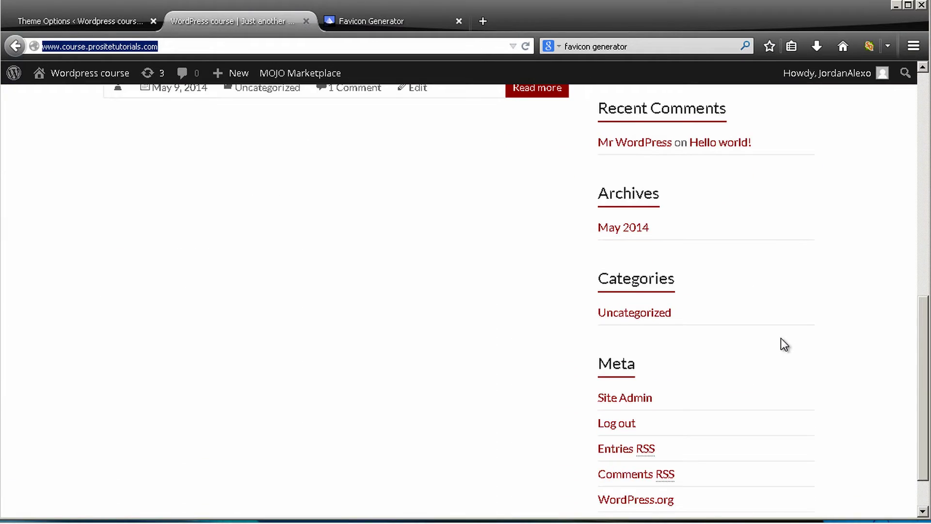
scroll(751, 373, "up", 10)
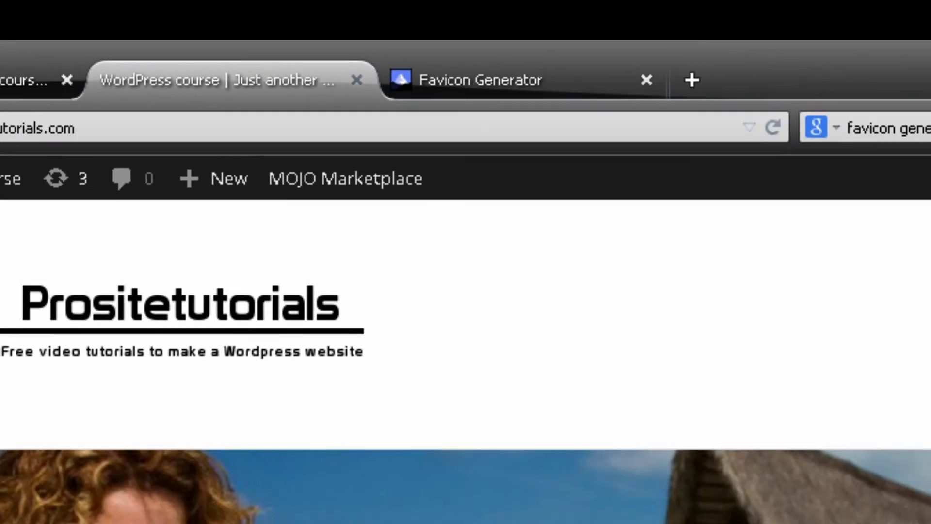
Switch to the 02 image in GIMP and close it, discarding its changes.
left_click(257, 522)
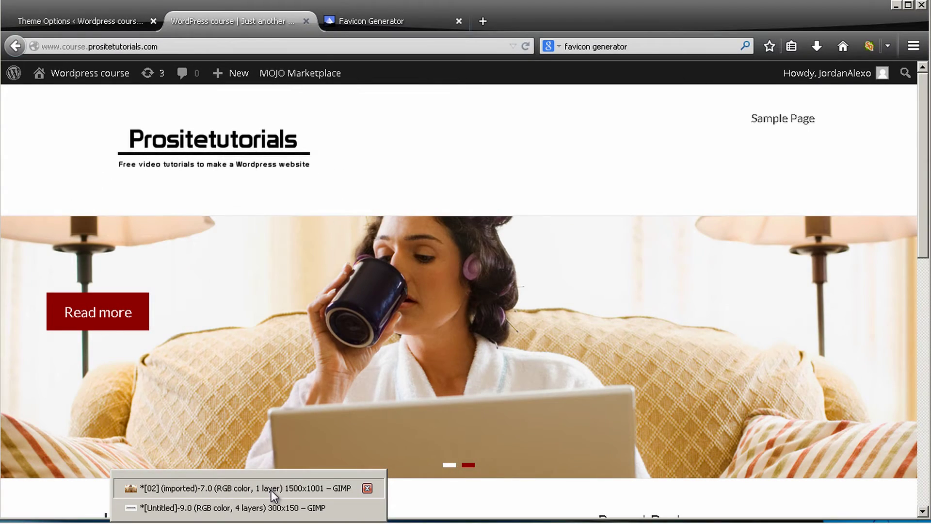
left_click(255, 490)
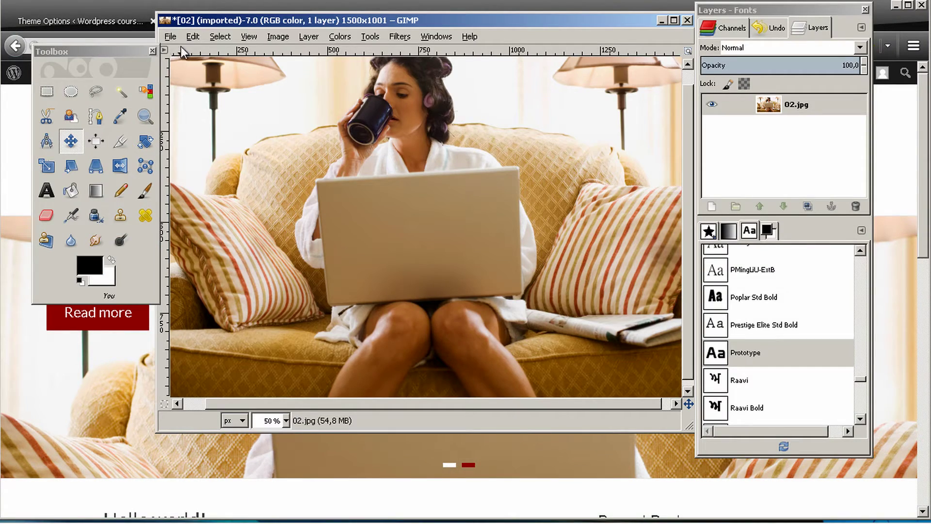
left_click(688, 21)
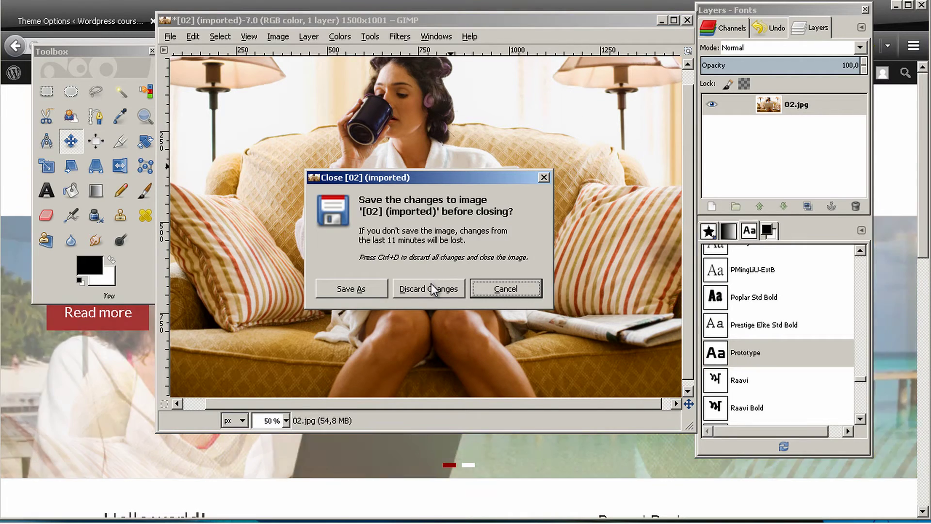
left_click(432, 289)
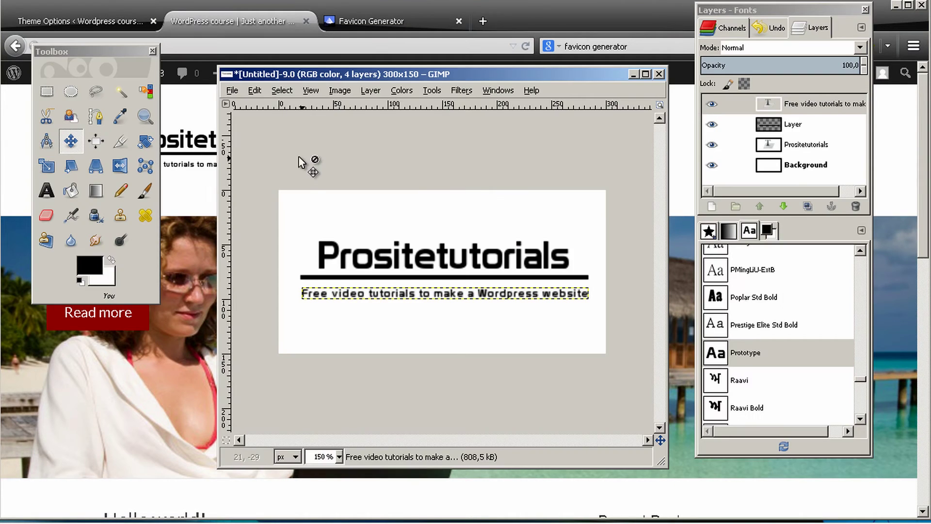
Create a new image 16 px wide and 16 px high.
left_click(233, 90)
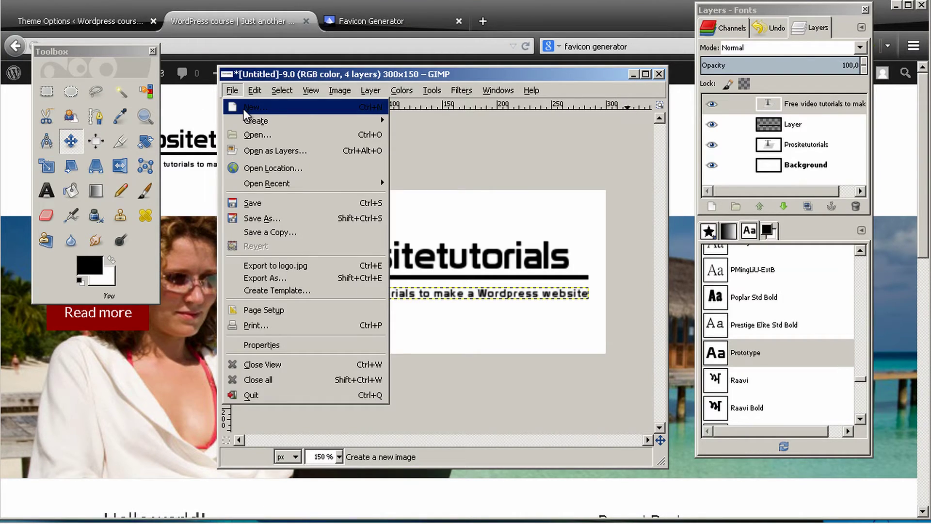
left_click(253, 109)
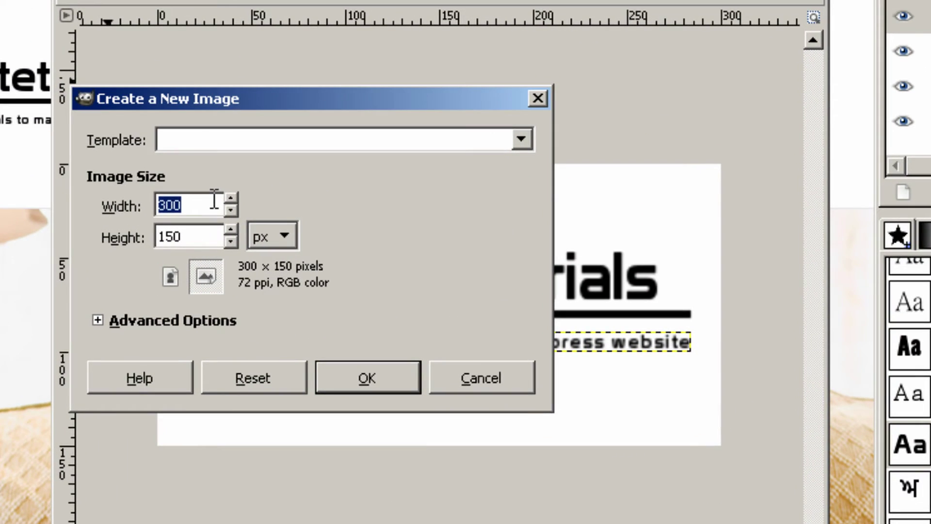
type("16")
left_click_drag(158, 235, 174, 236)
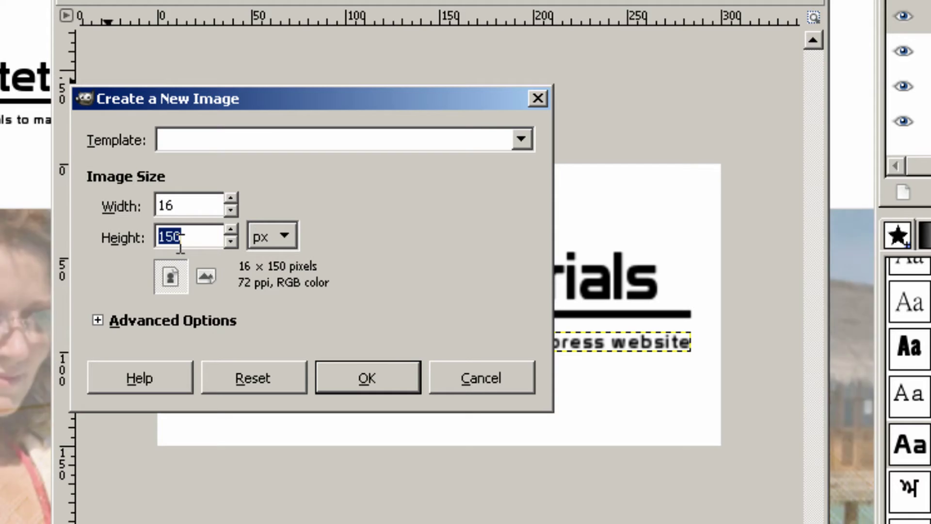
type("16")
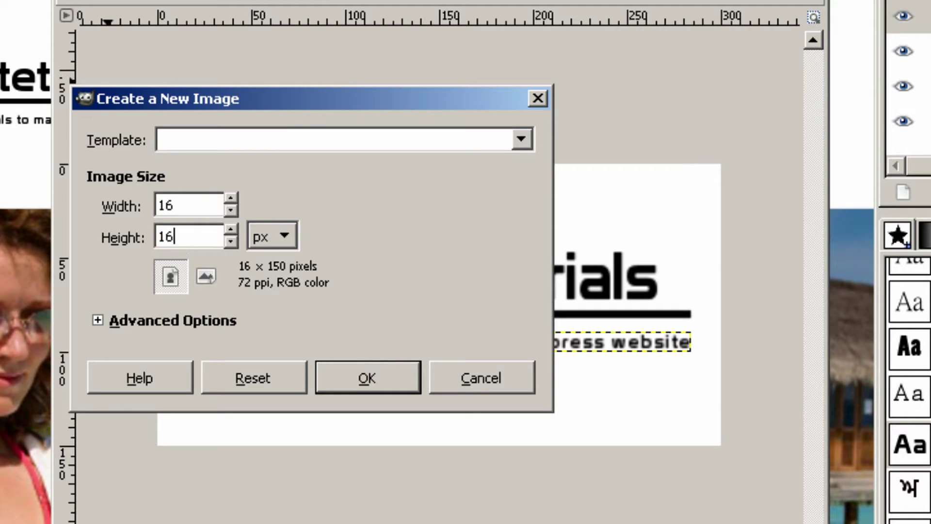
left_click(382, 377)
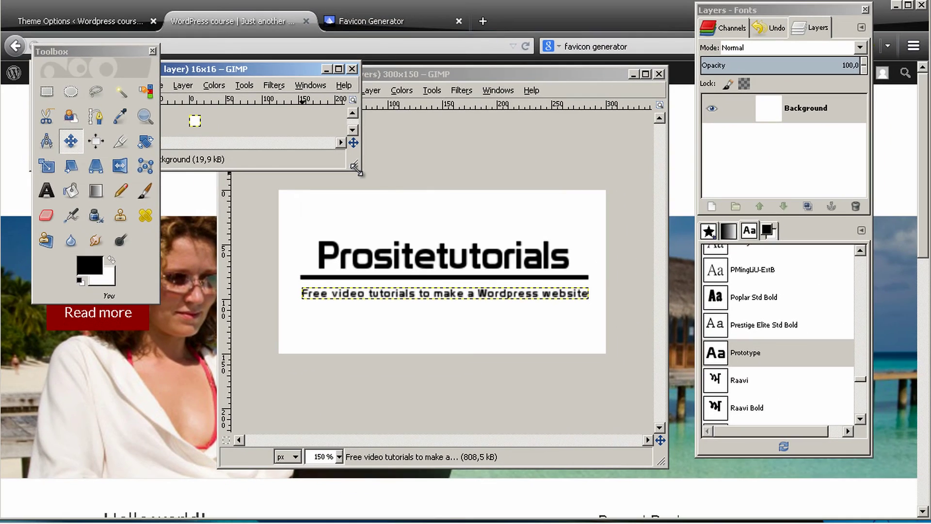
Add the text PT to the 16x16 image in the Prototype font at size 10 px.
left_click_drag(357, 169, 705, 372)
left_click_drag(474, 69, 462, 130)
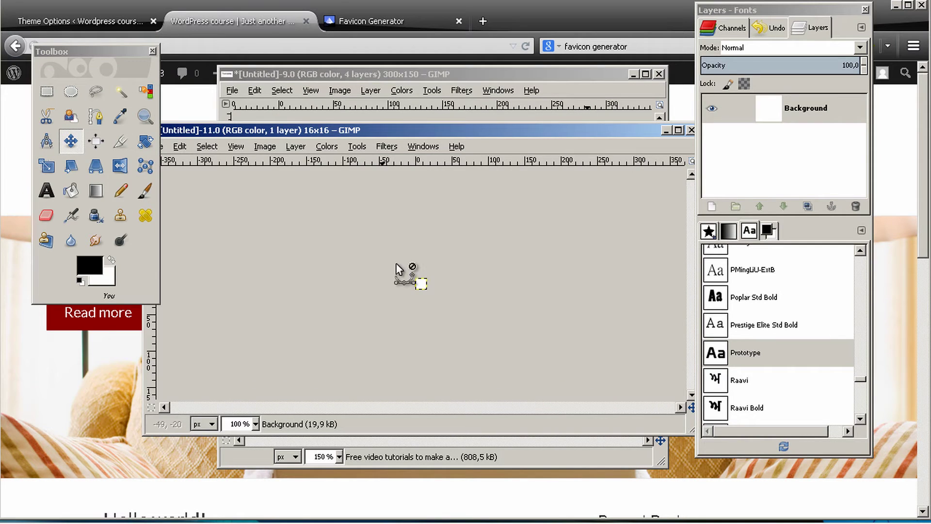
scroll(439, 313, "up", 6)
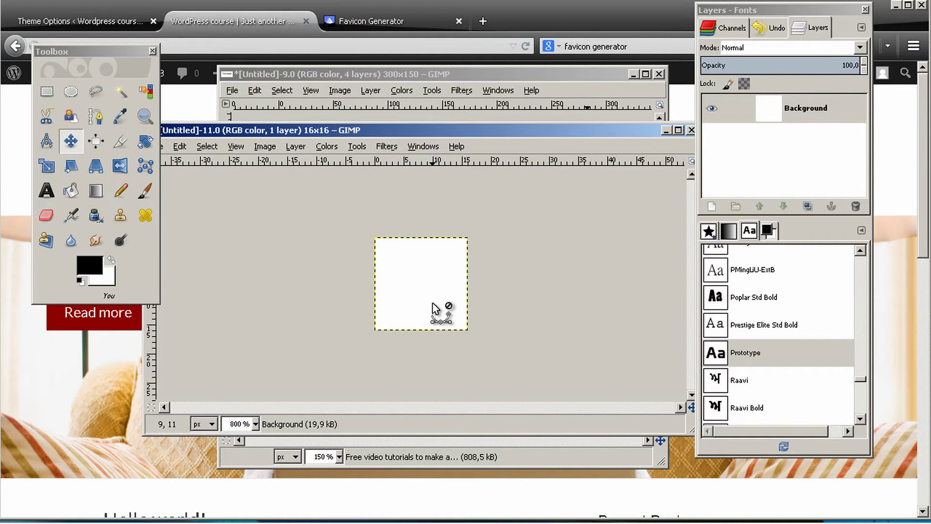
scroll(435, 308, "up", 2)
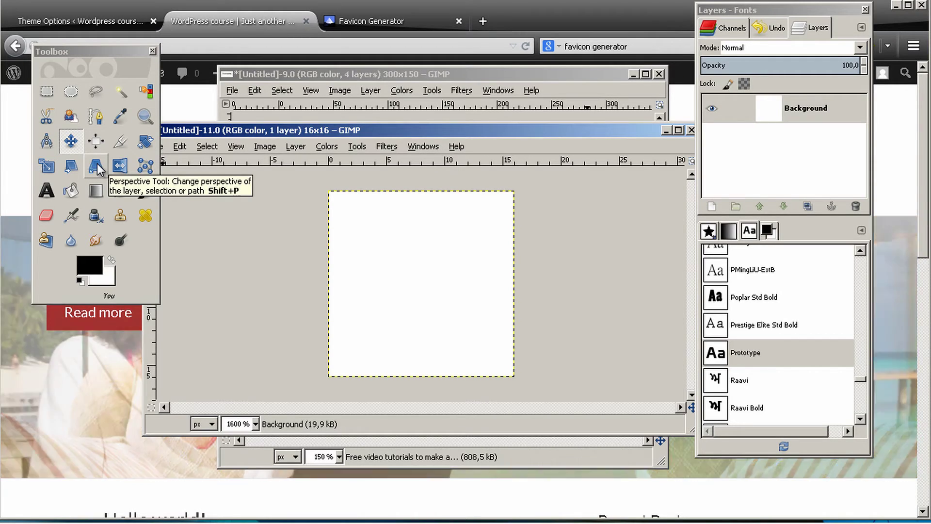
left_click(46, 190)
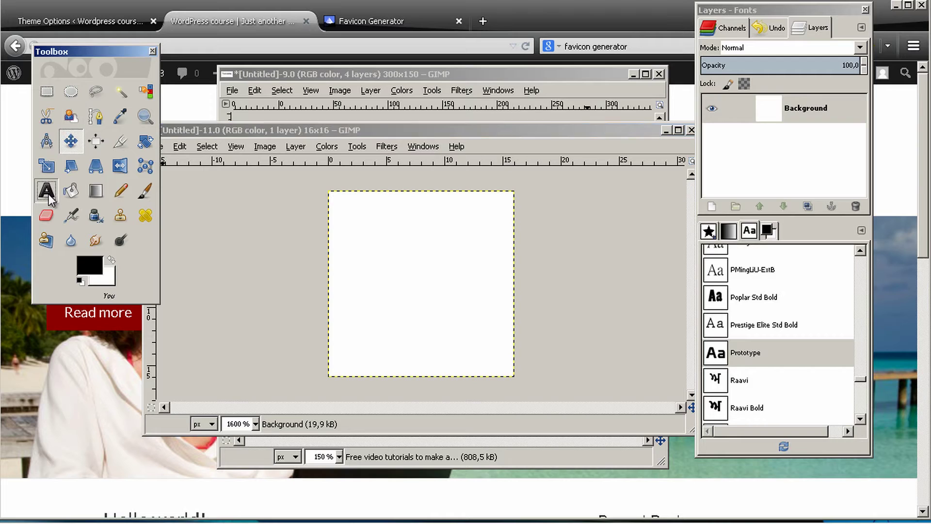
left_click(393, 290)
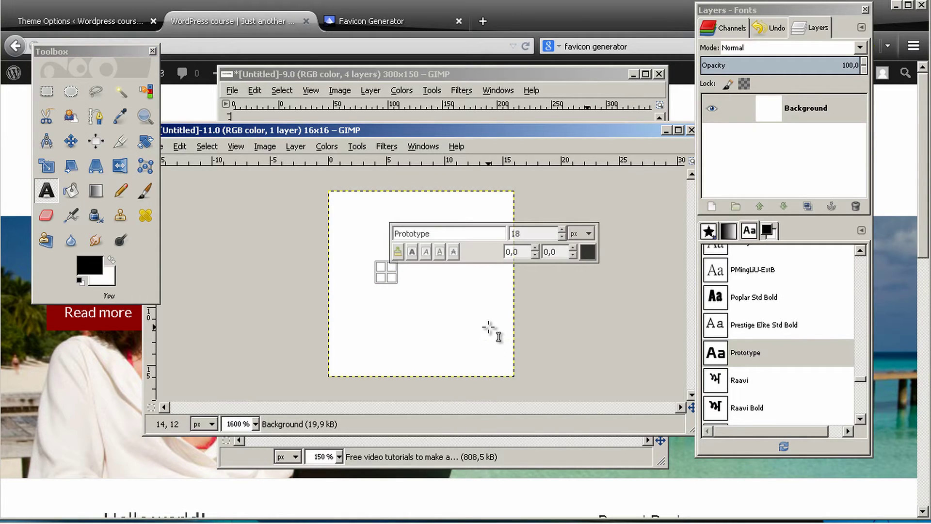
type("PT")
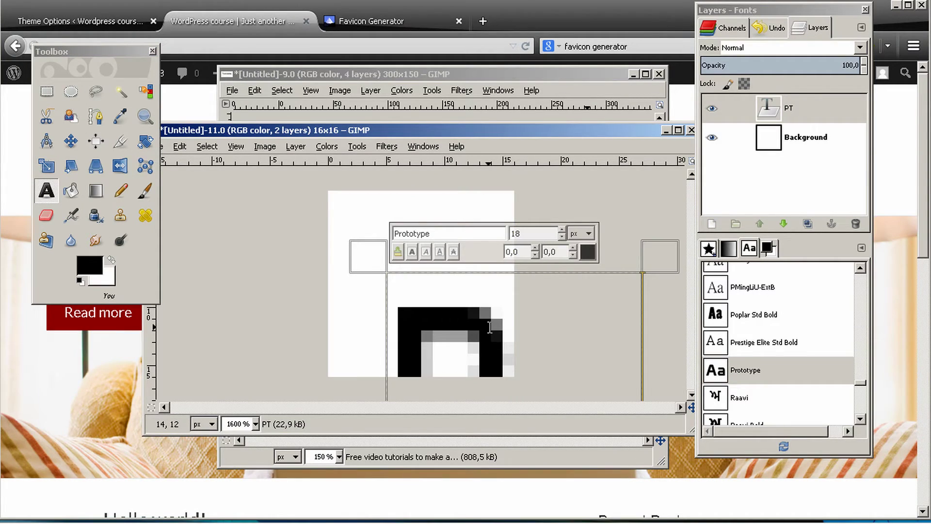
key("ctrl+a")
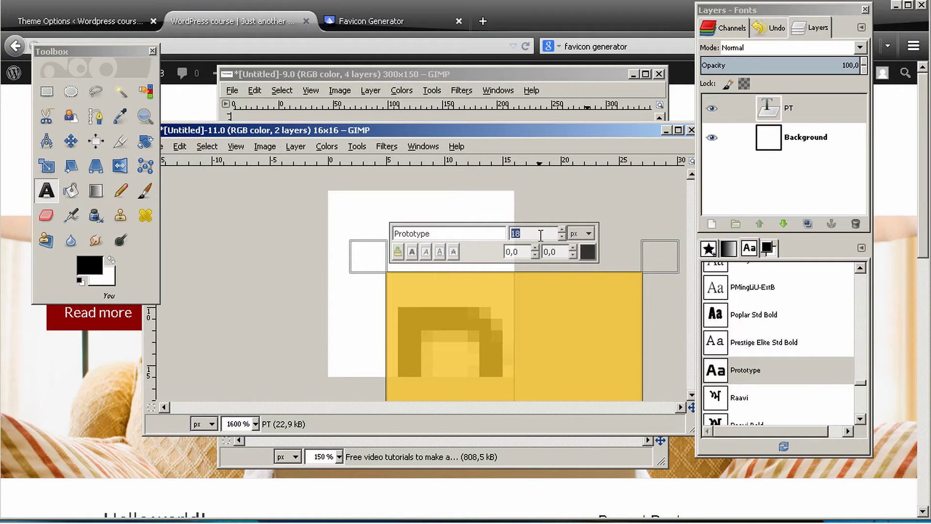
type("10")
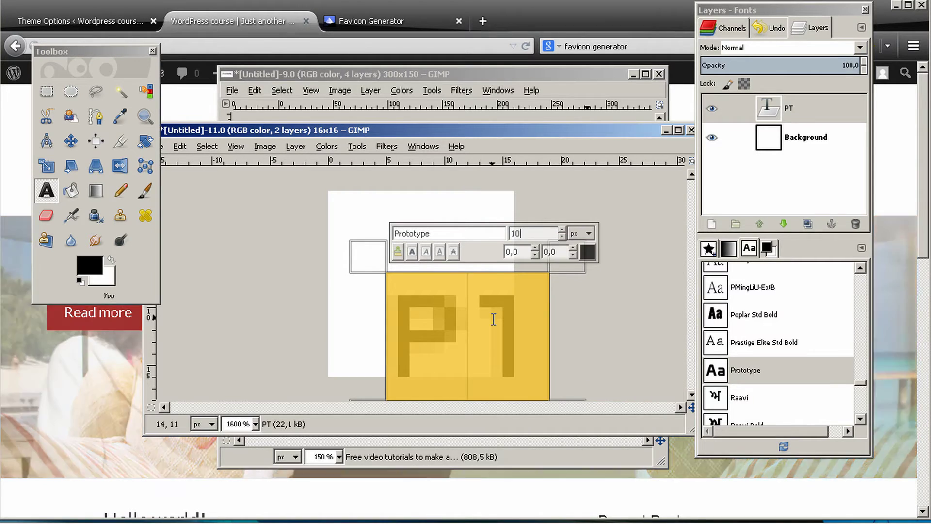
Move the PT text layer so that it sits fully inside the canvas, roughly centred.
left_click(71, 143)
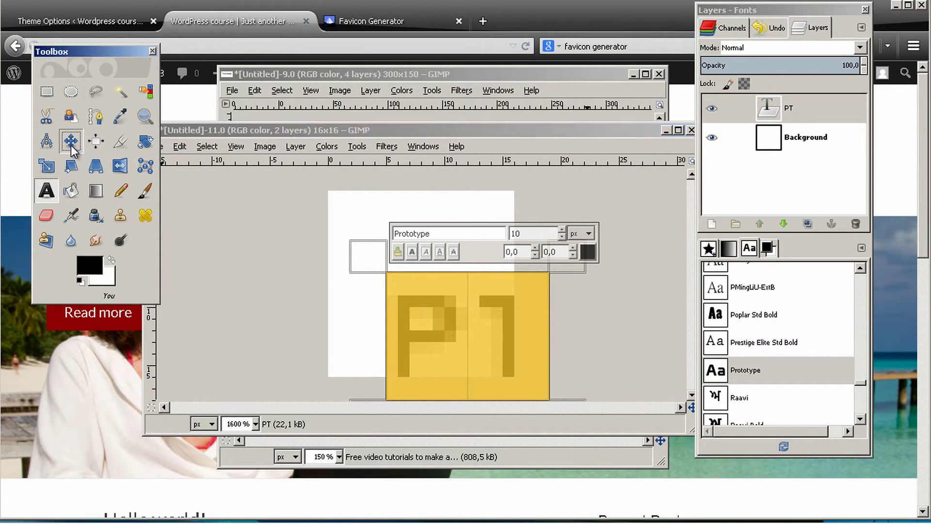
left_click_drag(426, 312, 407, 257)
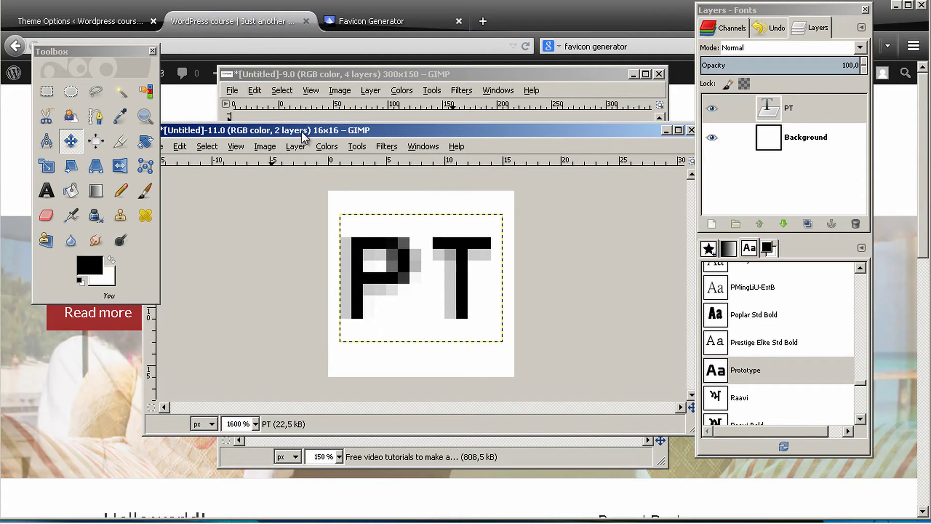
left_click_drag(311, 120, 322, 138)
left_click_drag(431, 246, 430, 245)
Export the PT image as favicon.jpg to the Website Course folder with JPEG quality 90.
left_click(193, 152)
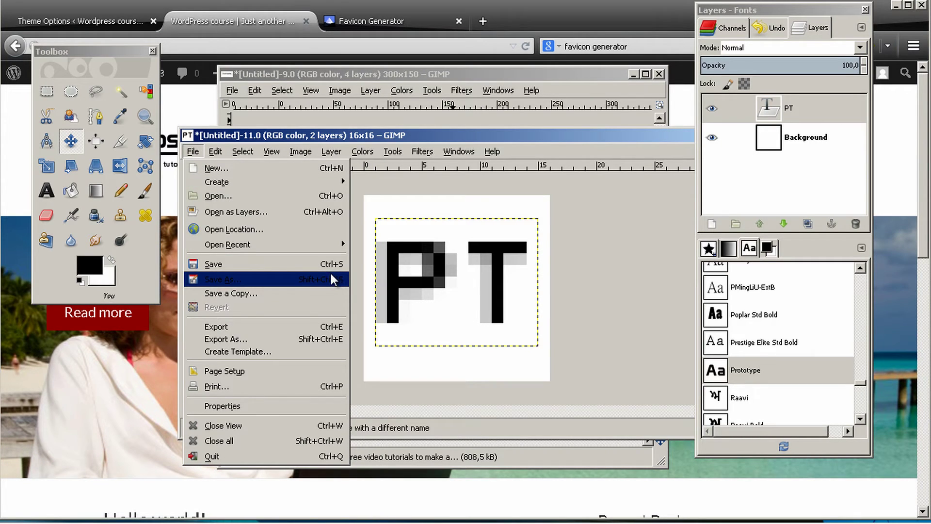
left_click(304, 322)
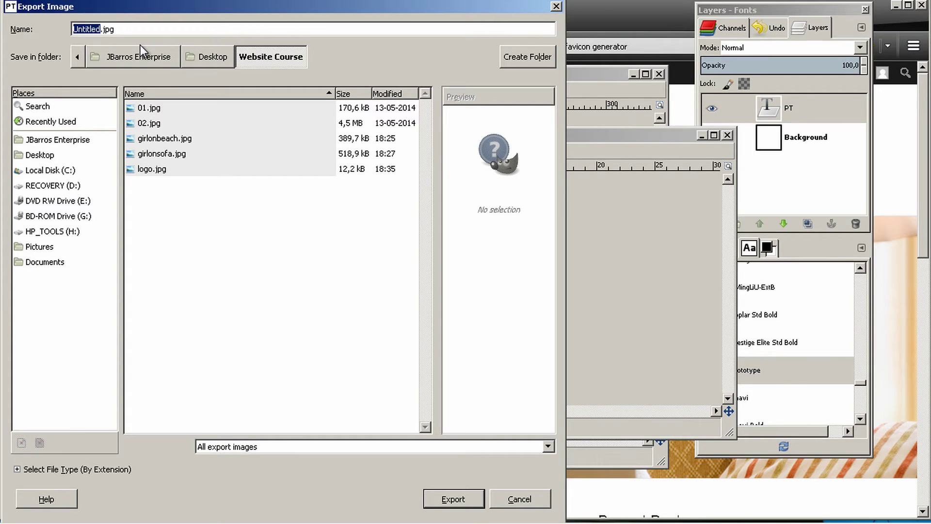
type("favicon")
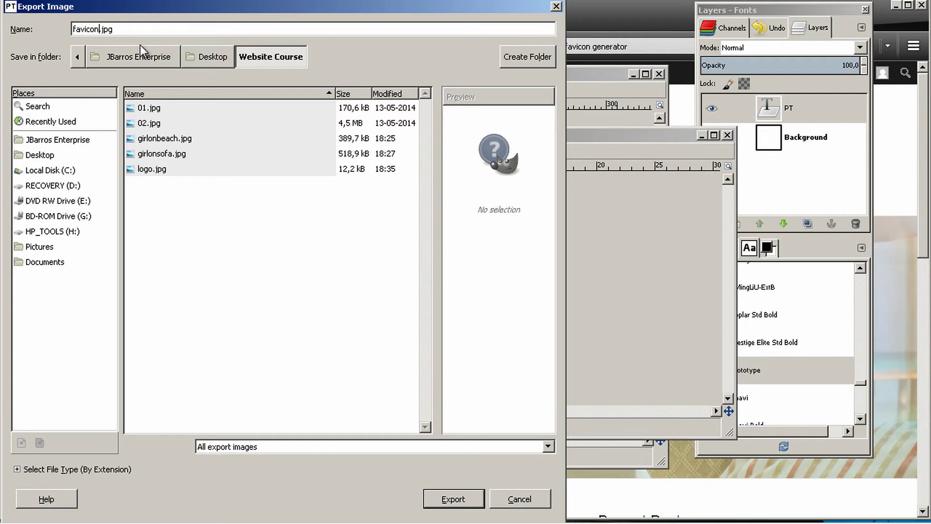
left_click(461, 499)
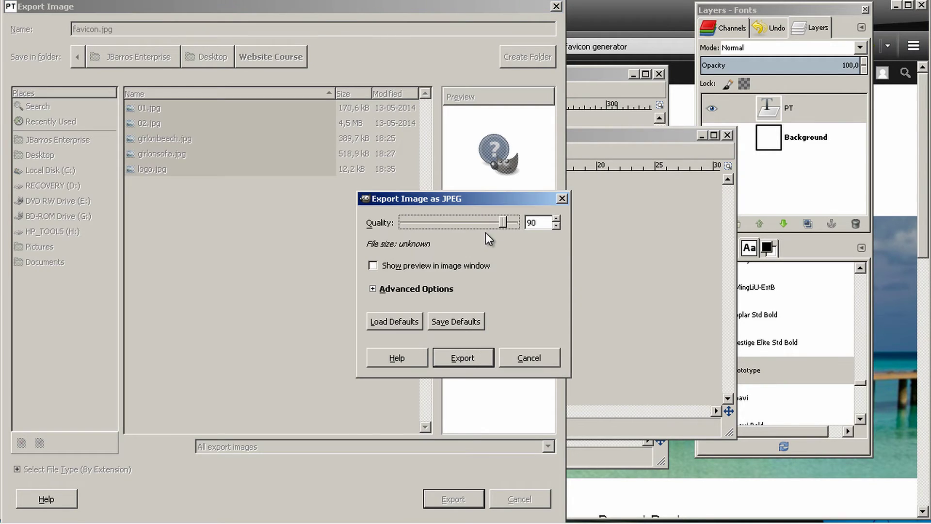
left_click(461, 358)
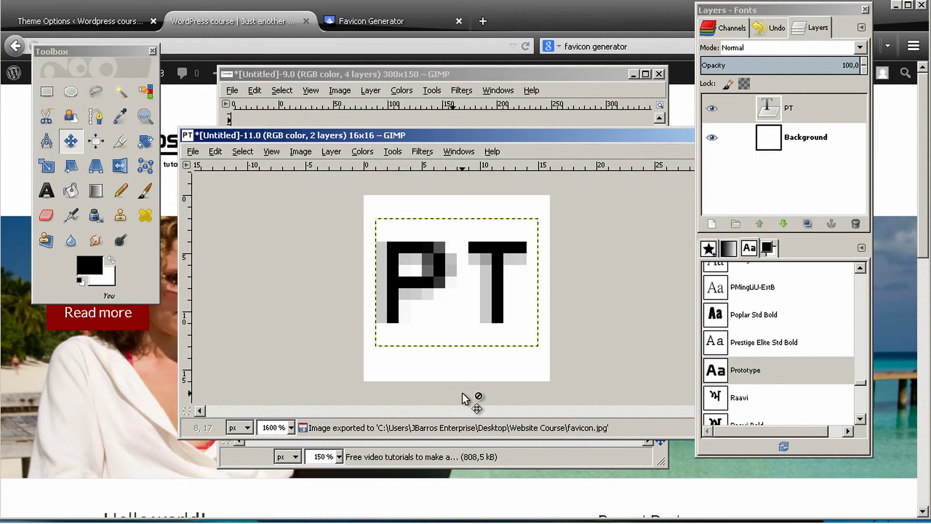
Switch to the Favicon Generator page in the browser and create a favicon from favicon.jpg, maintaining the image dimensions.
left_click(703, 511)
left_click(379, 21)
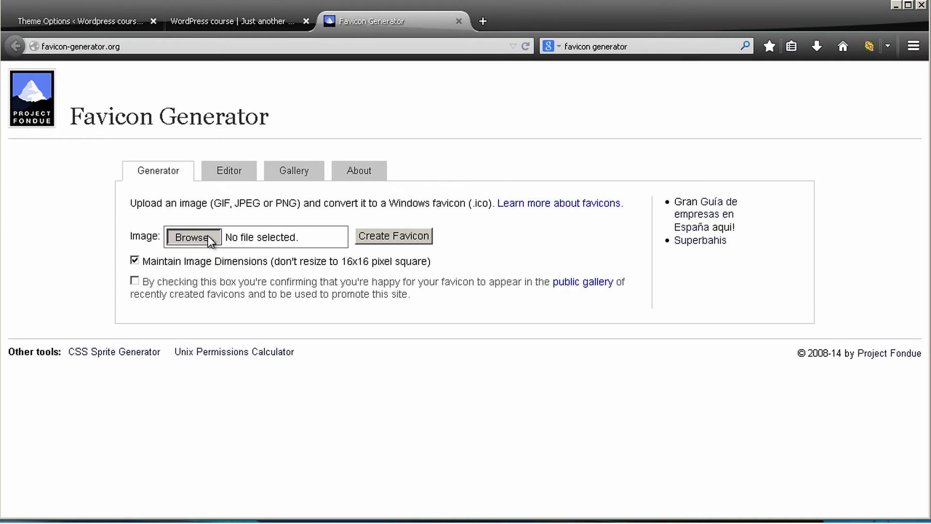
left_click(194, 238)
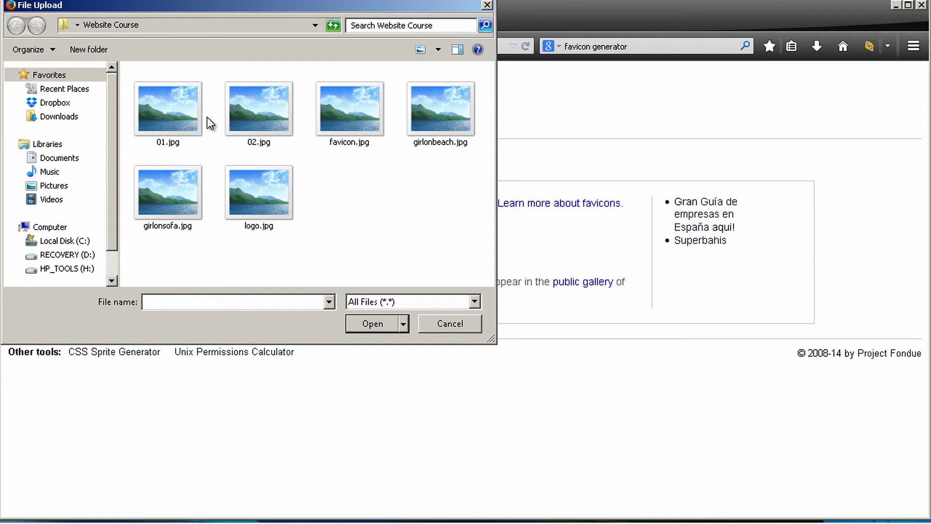
left_click(344, 120)
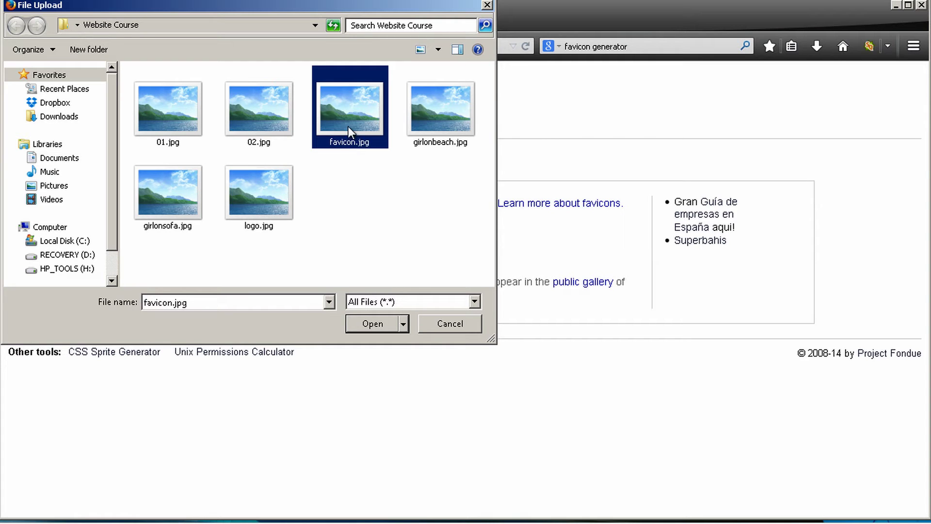
double_click(357, 130)
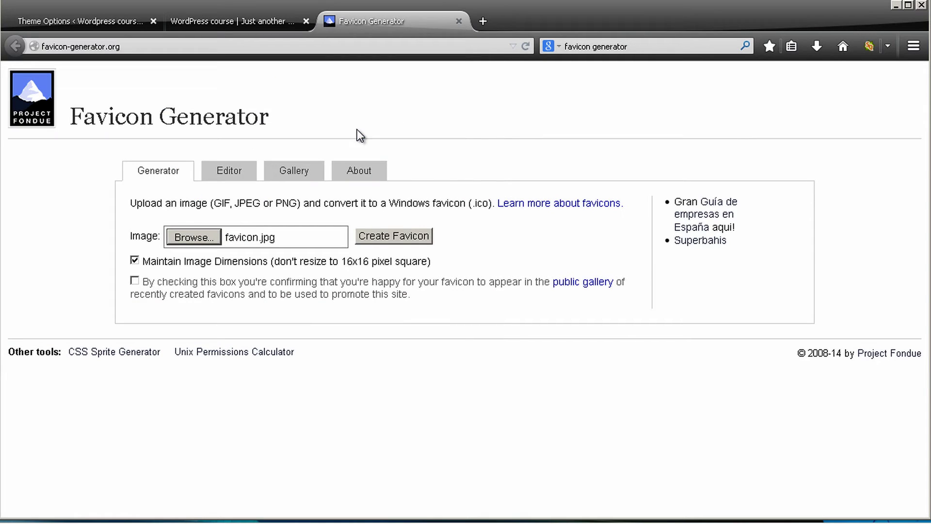
left_click(397, 237)
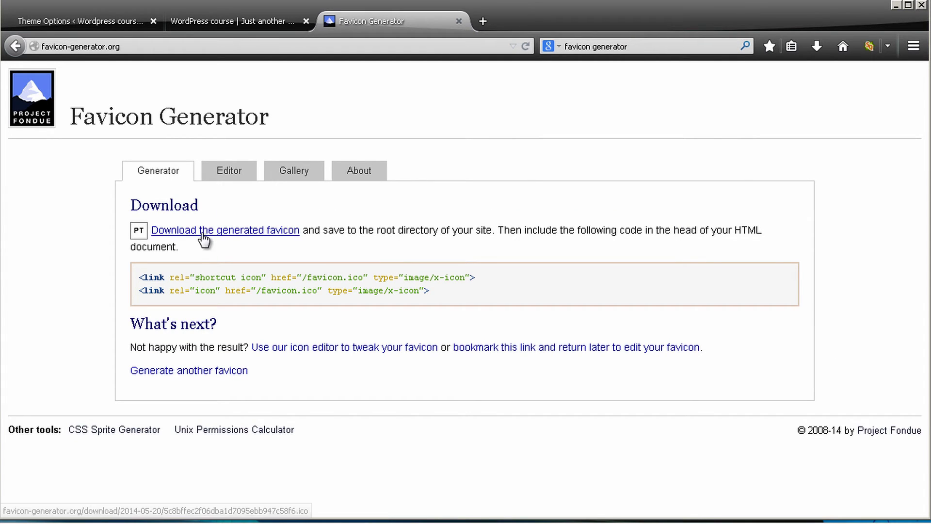
Download the generated favicon, save it as favicon.ico and check it in the browser's downloads list.
left_click(176, 233)
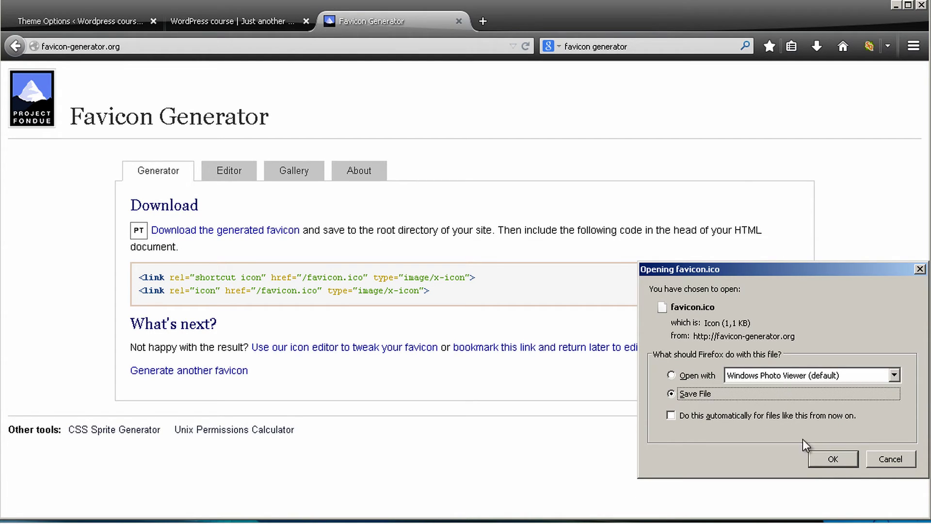
left_click(845, 461)
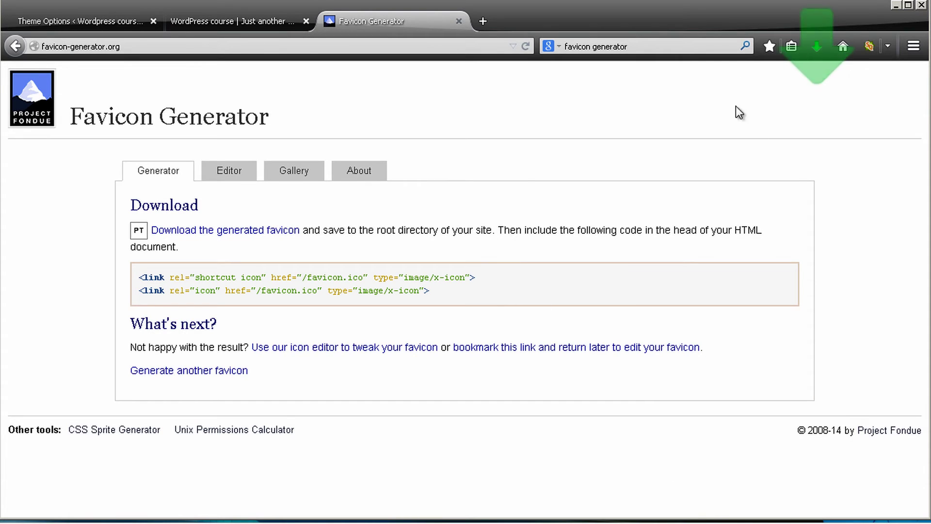
left_click(817, 47)
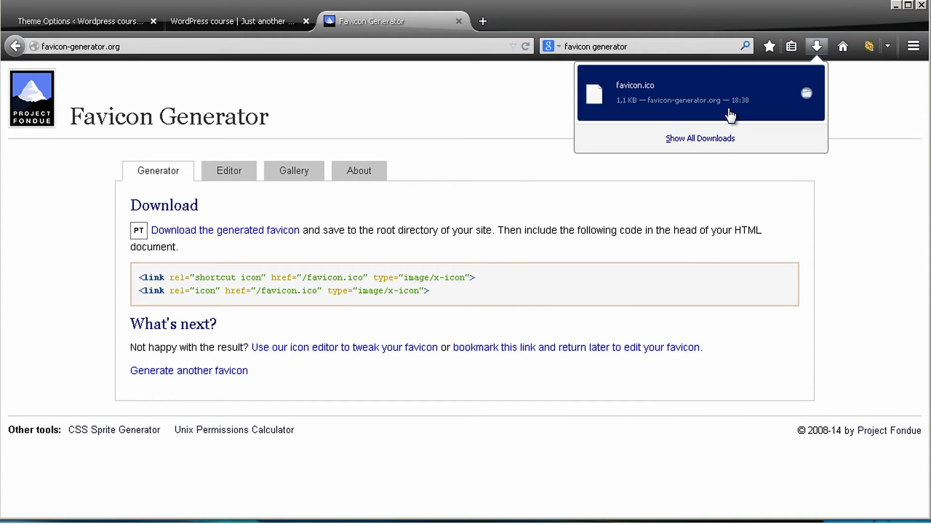
Switch to the WordPress theme options and activate the favicon in the Additional settings.
left_click(175, 22)
left_click(111, 22)
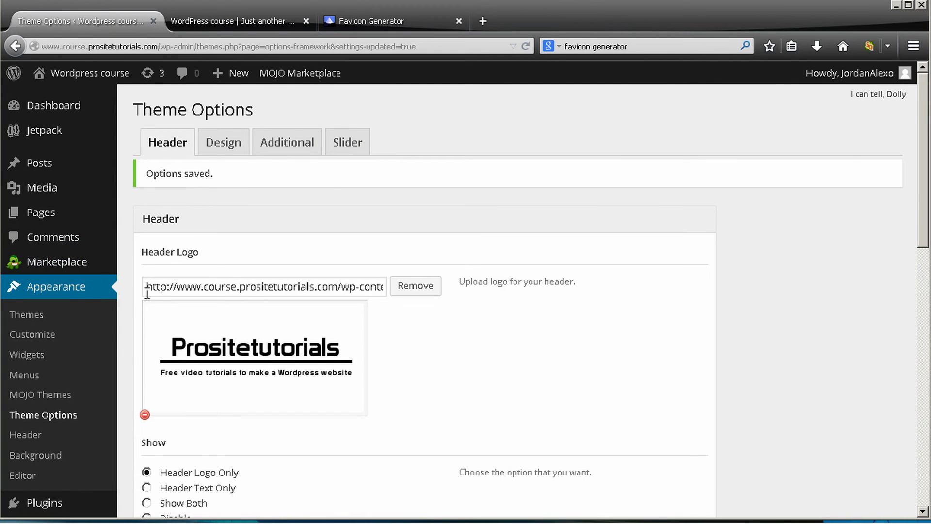
left_click(300, 153)
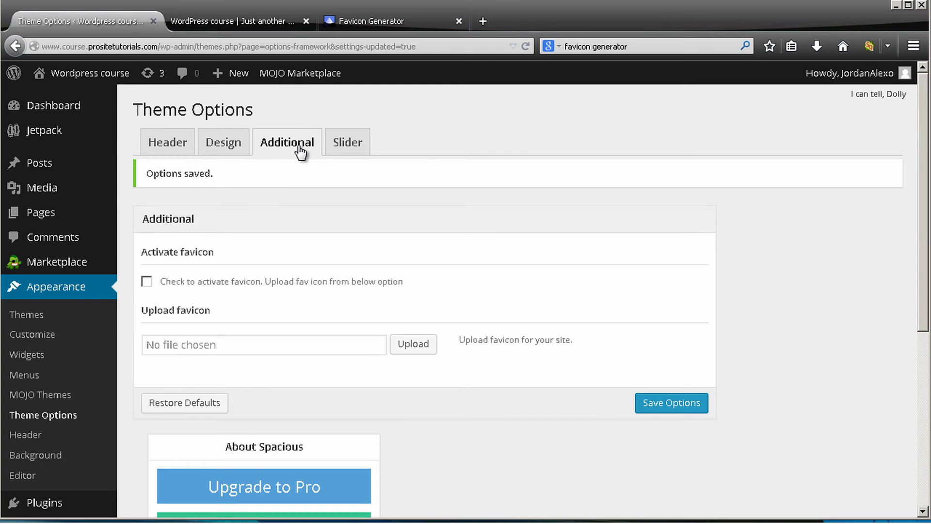
scroll(252, 189, "down", 3)
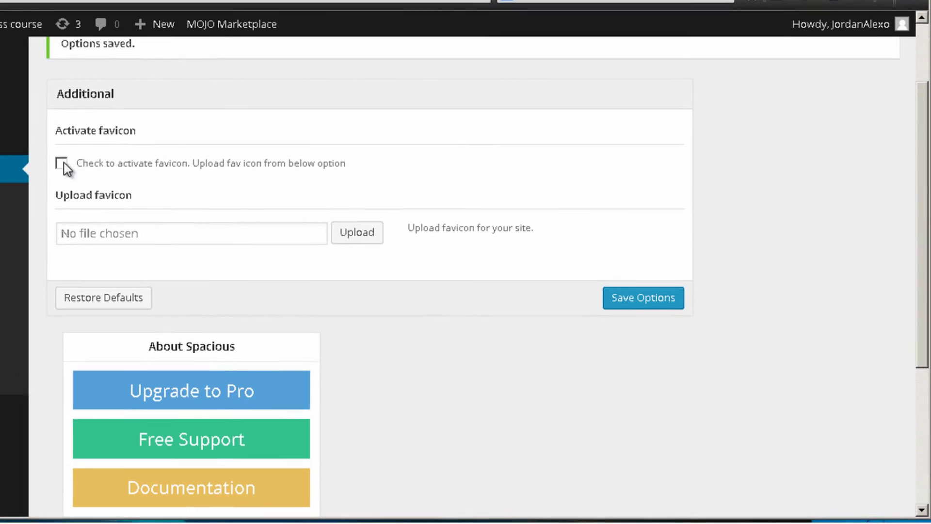
left_click(62, 163)
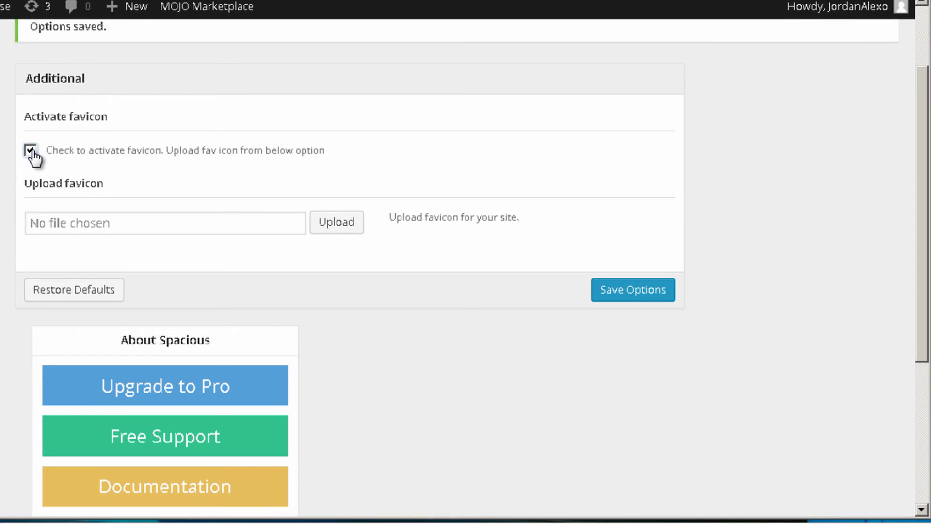
Upload favicon.ico from the Website Course folder to the media library and select it as the site's favicon.
left_click(349, 228)
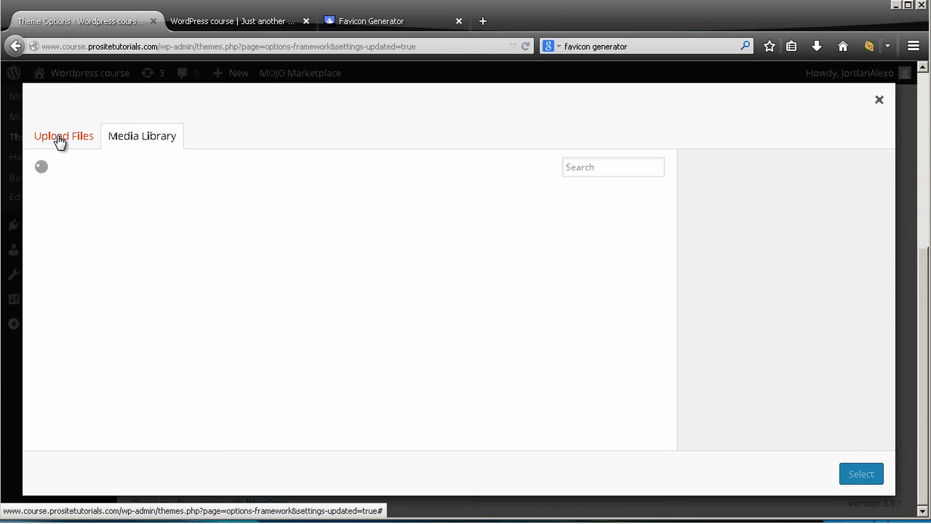
left_click(59, 140)
left_click(500, 344)
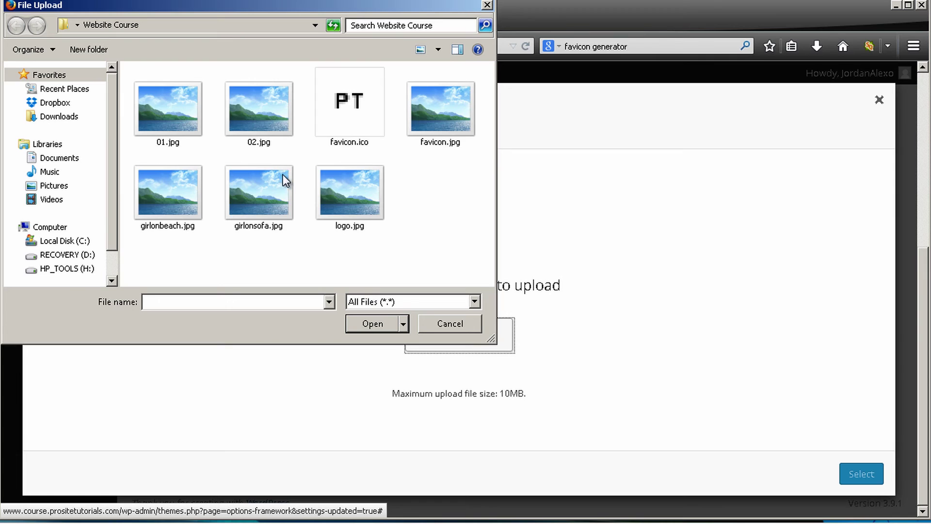
left_click(360, 141)
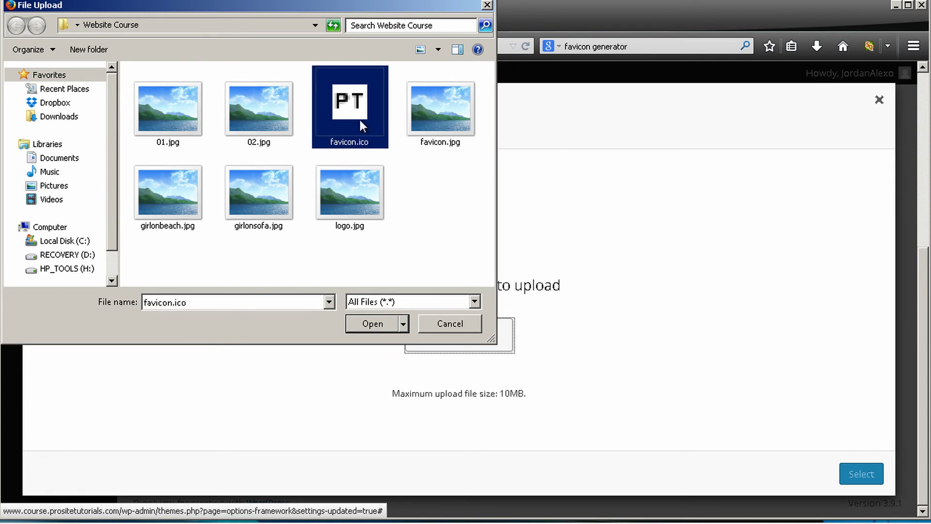
double_click(360, 95)
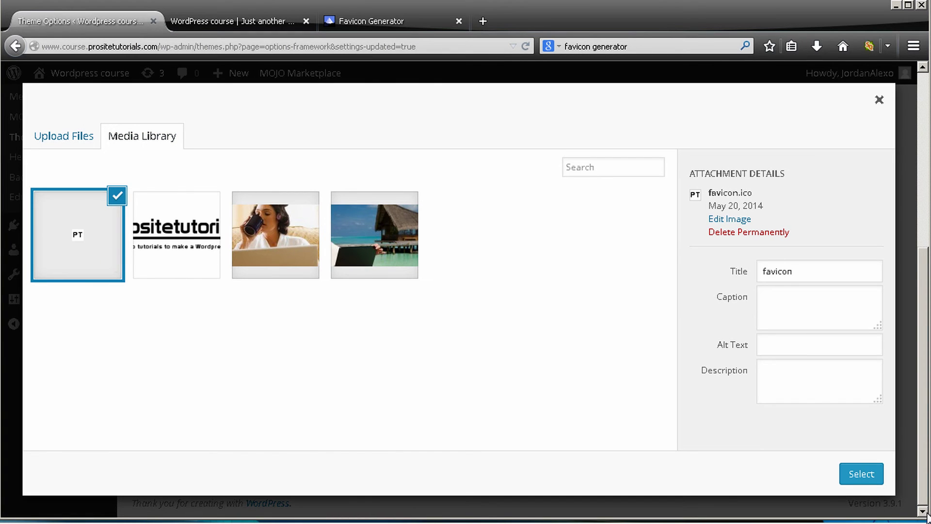
left_click(859, 474)
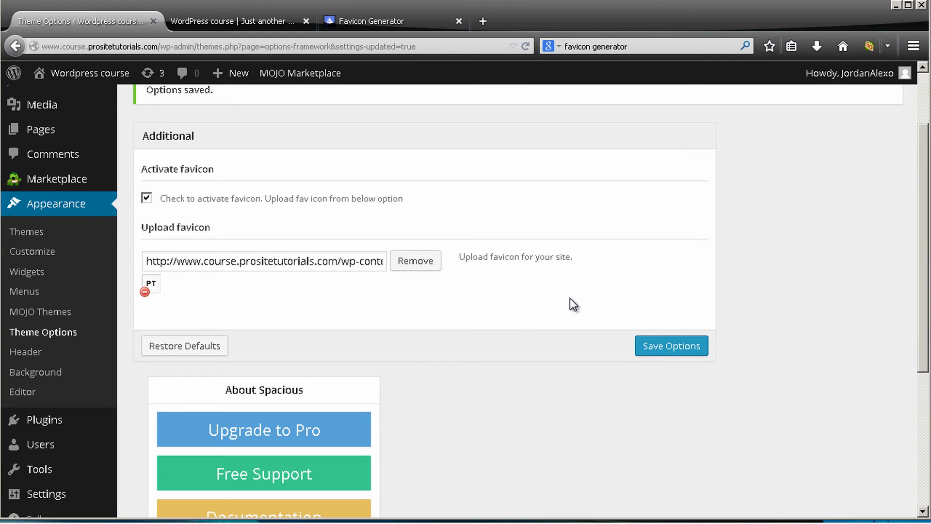
Save the theme's Additional options with the uploaded favicon.
scroll(569, 298, "down", 4)
scroll(656, 176, "up", 6)
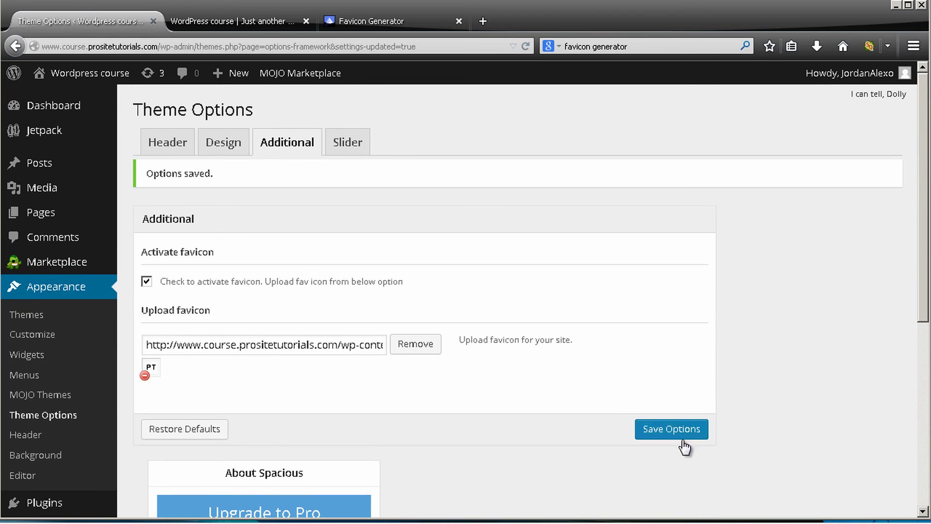
left_click(689, 439)
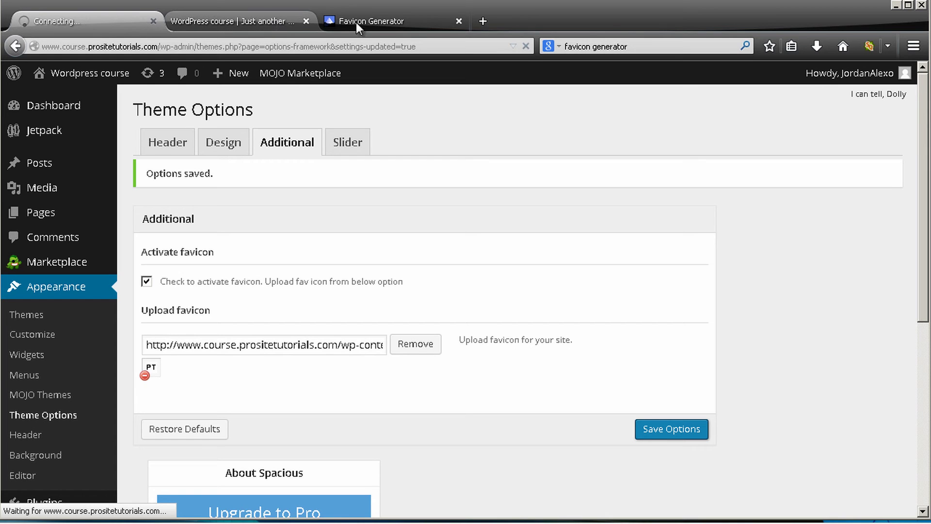
Switch to the WordPress course site and reload its home page to check the favicon.
left_click(283, 19)
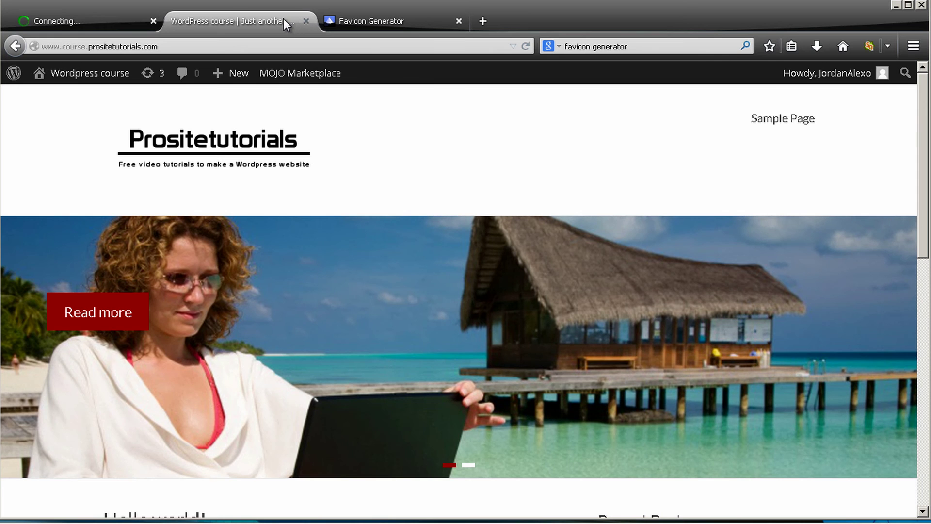
left_click(522, 46)
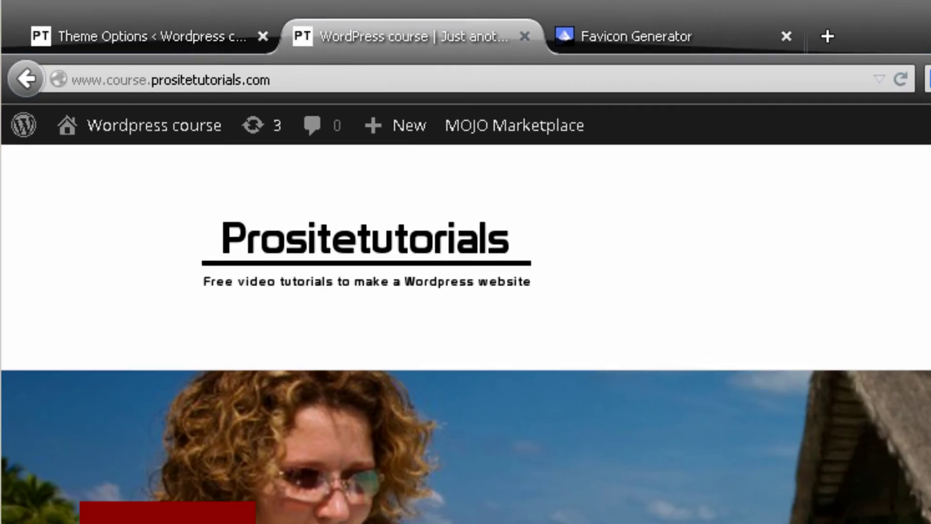
mouse_move(920, 165)
left_mouse_down()
mouse_move(923, 403)
mouse_move(919, 172)
left_mouse_up()
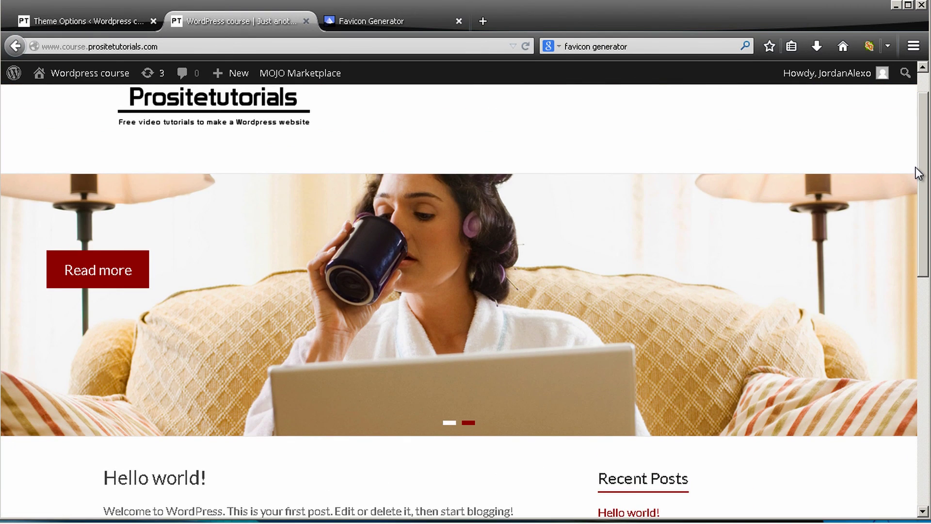